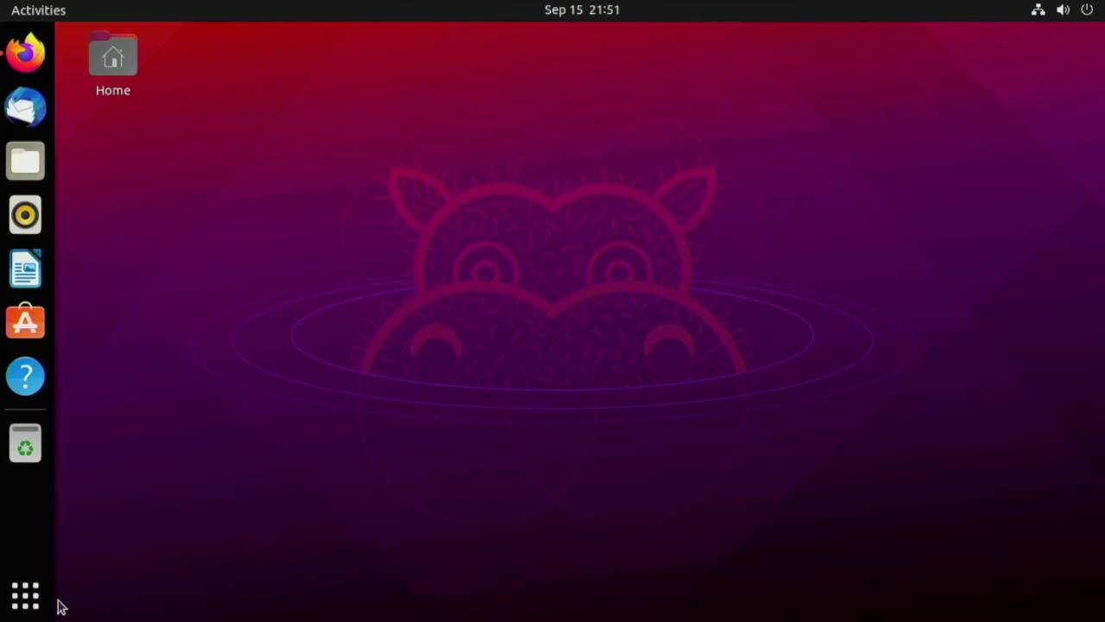
- Glance at the application grid and window overview, then minimize the browser
click(25, 594)
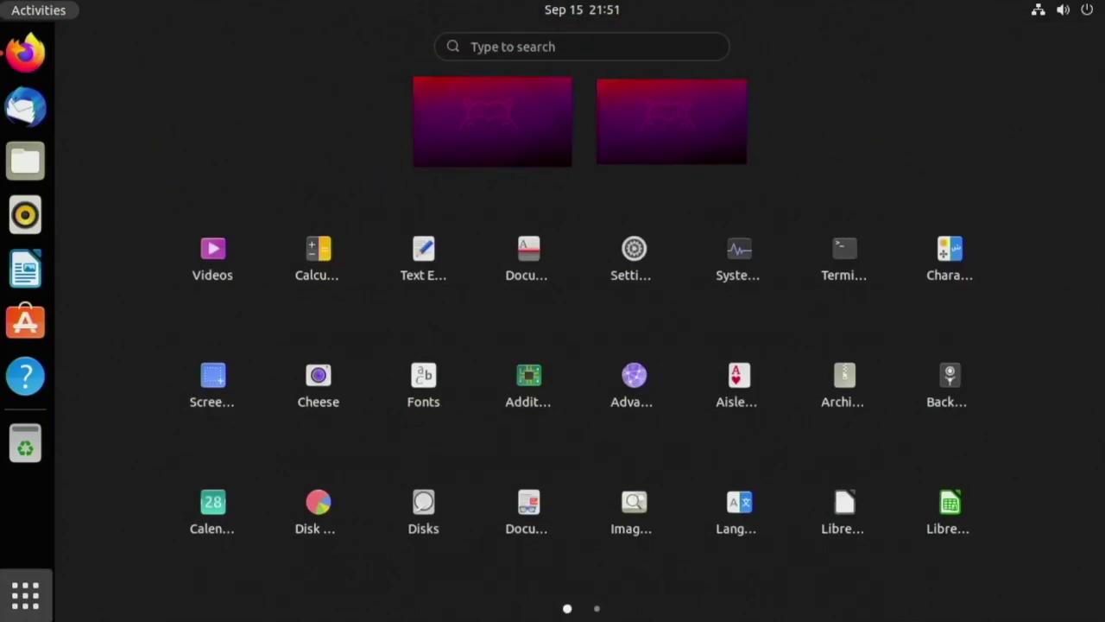
click(24, 602)
click(23, 13)
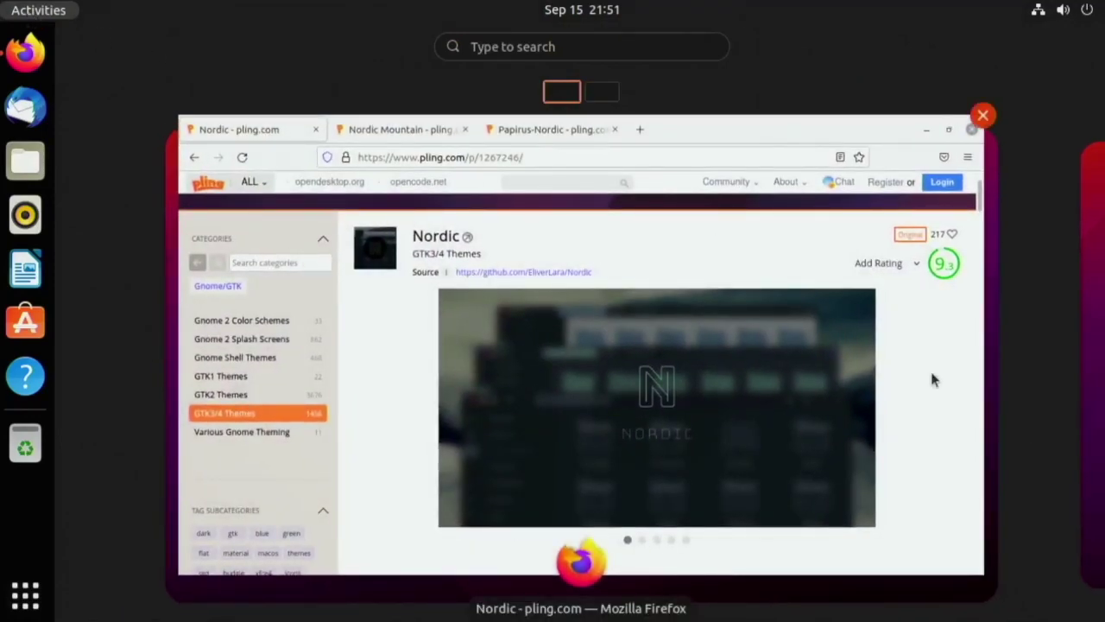
click(66, 14)
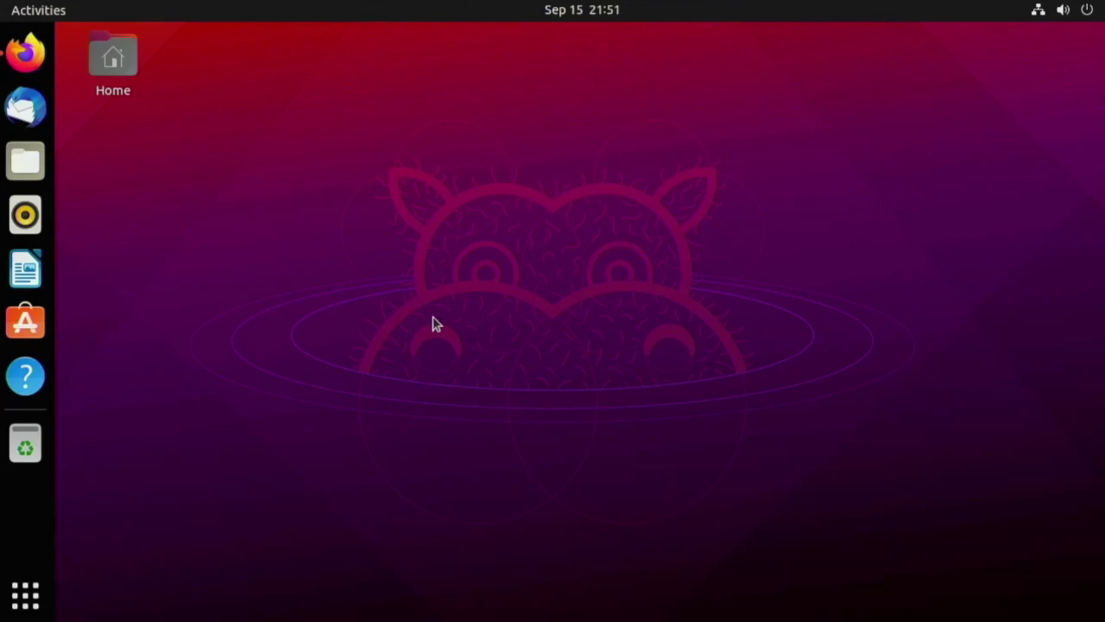
click(38, 65)
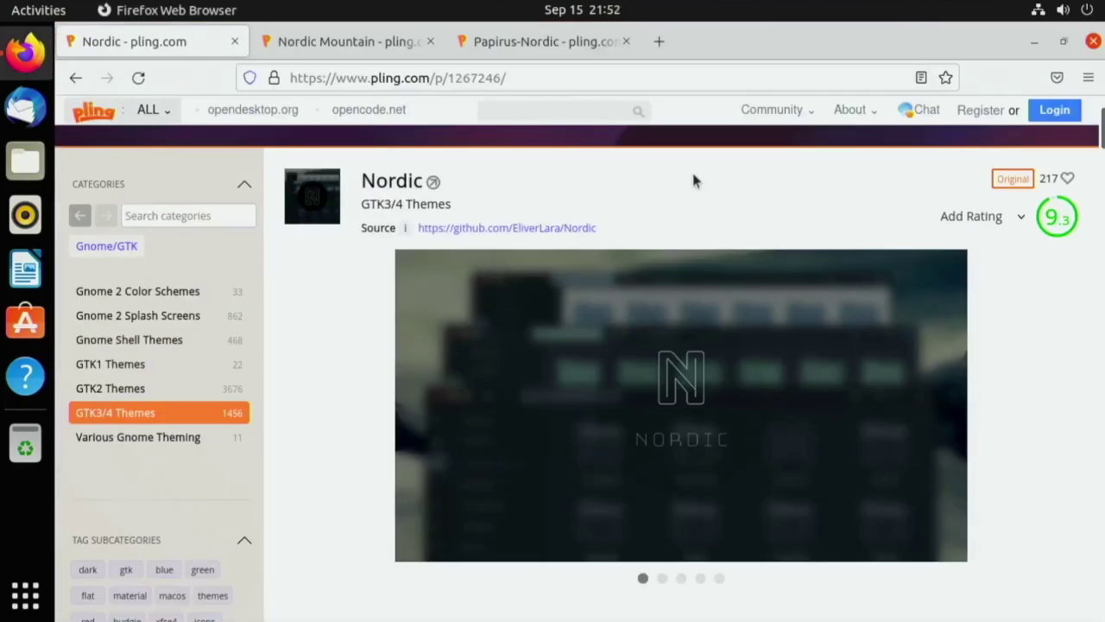
click(1033, 41)
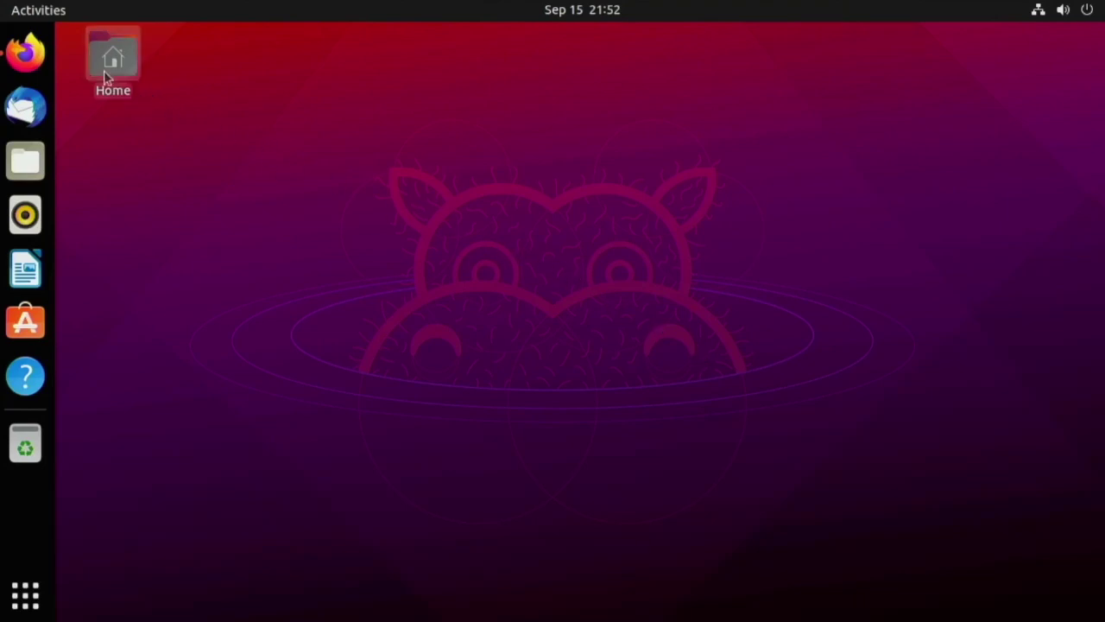
- Review the Nordic, Nordic Mountain wallpaper and Papirus-Nordic icon pages, then minimize the browser
click(45, 59)
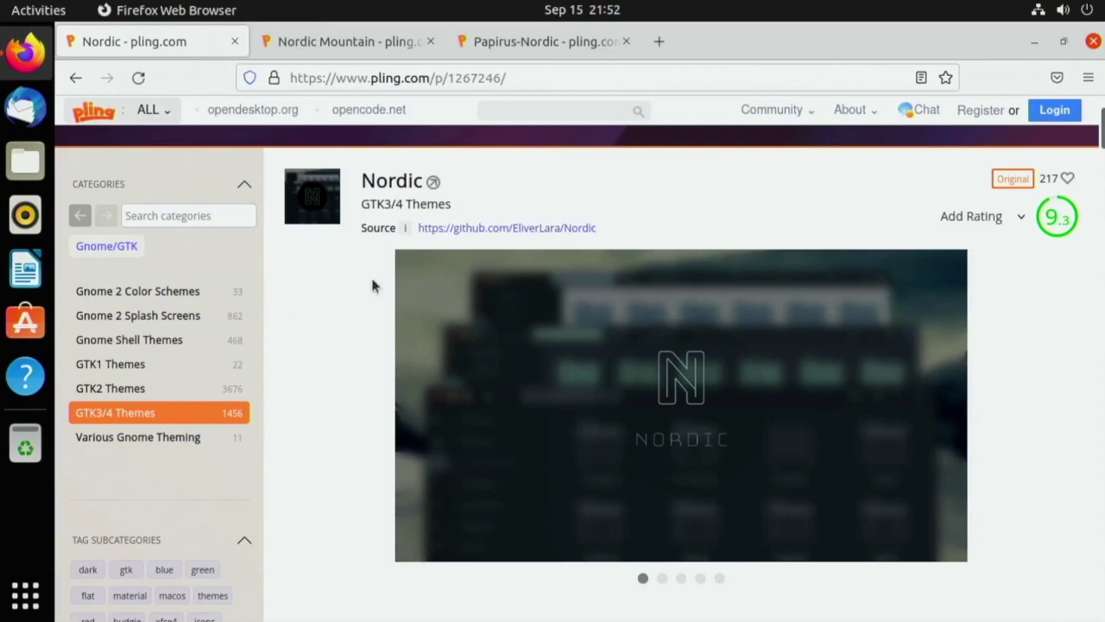
click(380, 44)
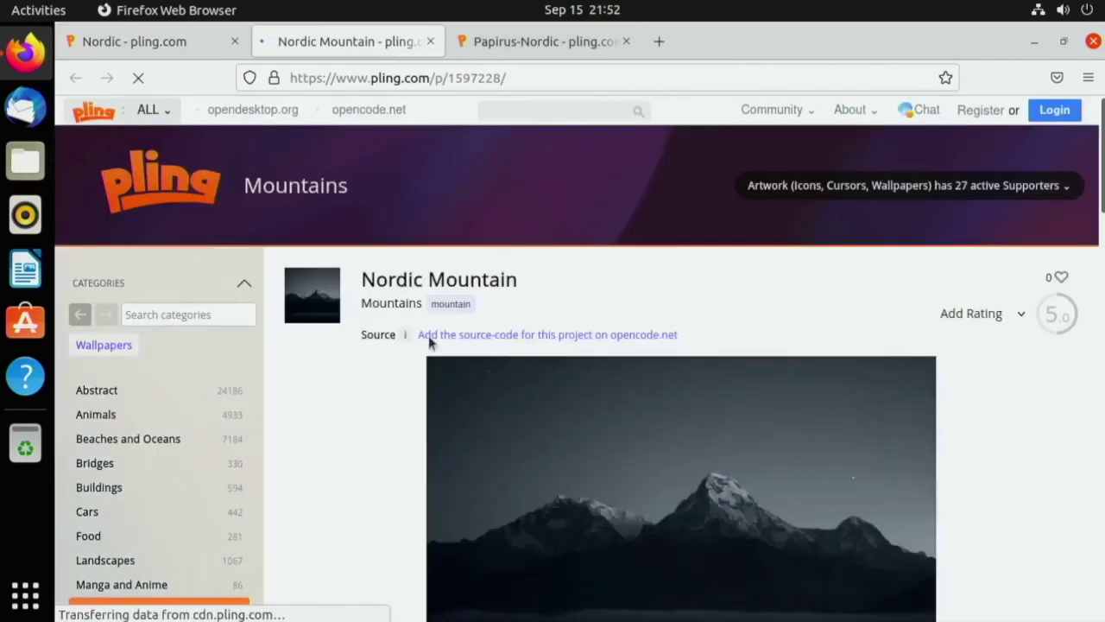
scroll(618, 333, down, 1)
scroll(618, 333, down, 3)
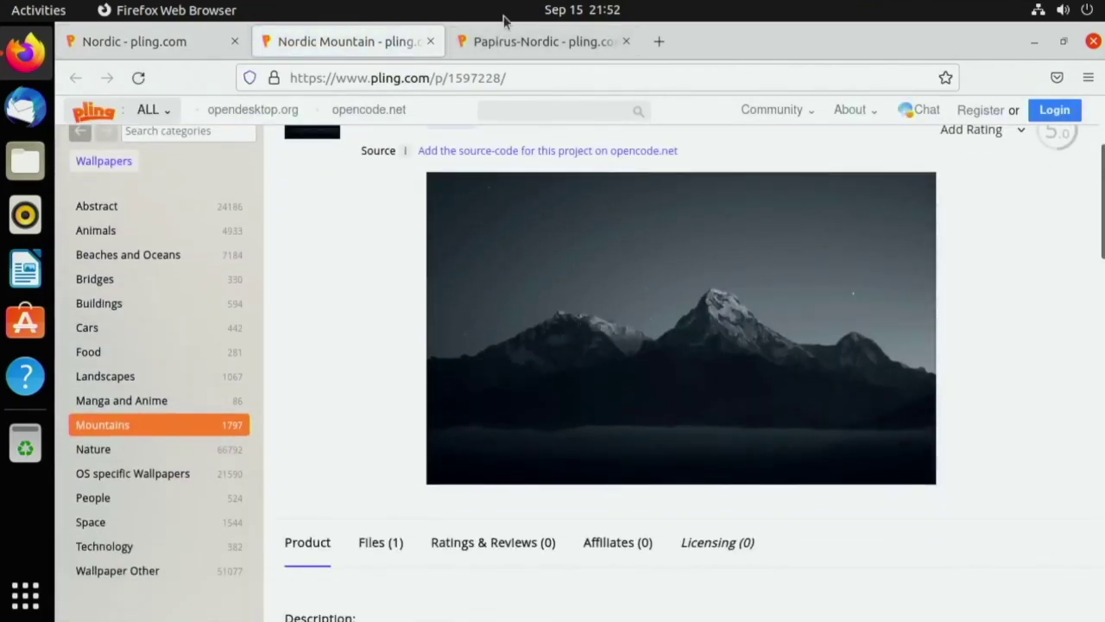
click(498, 43)
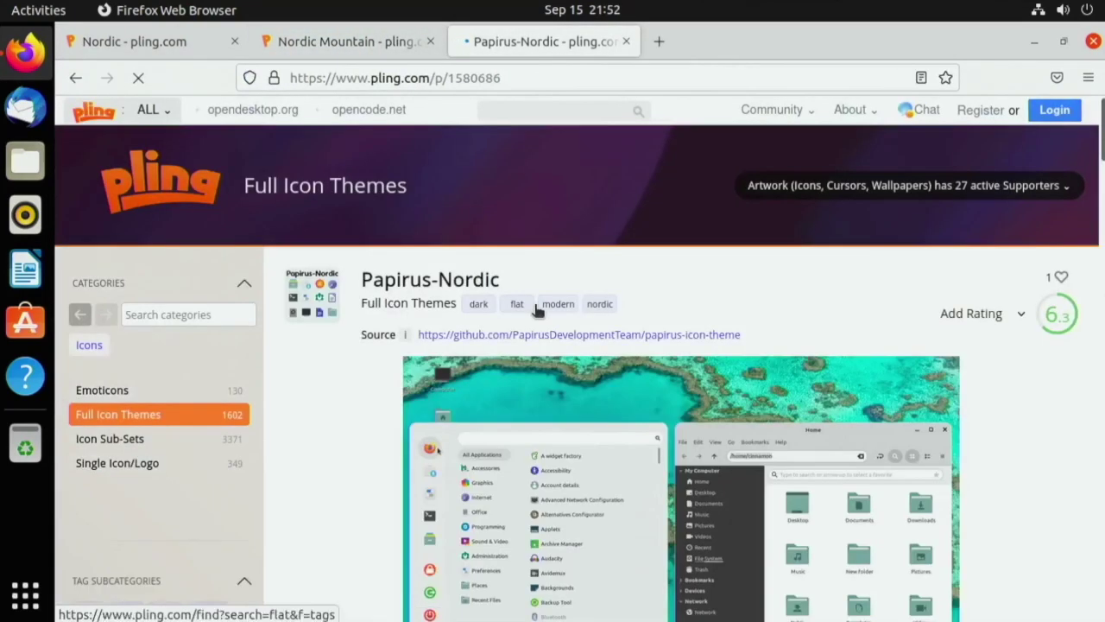
scroll(538, 378, down, 4)
scroll(535, 306, up, 2)
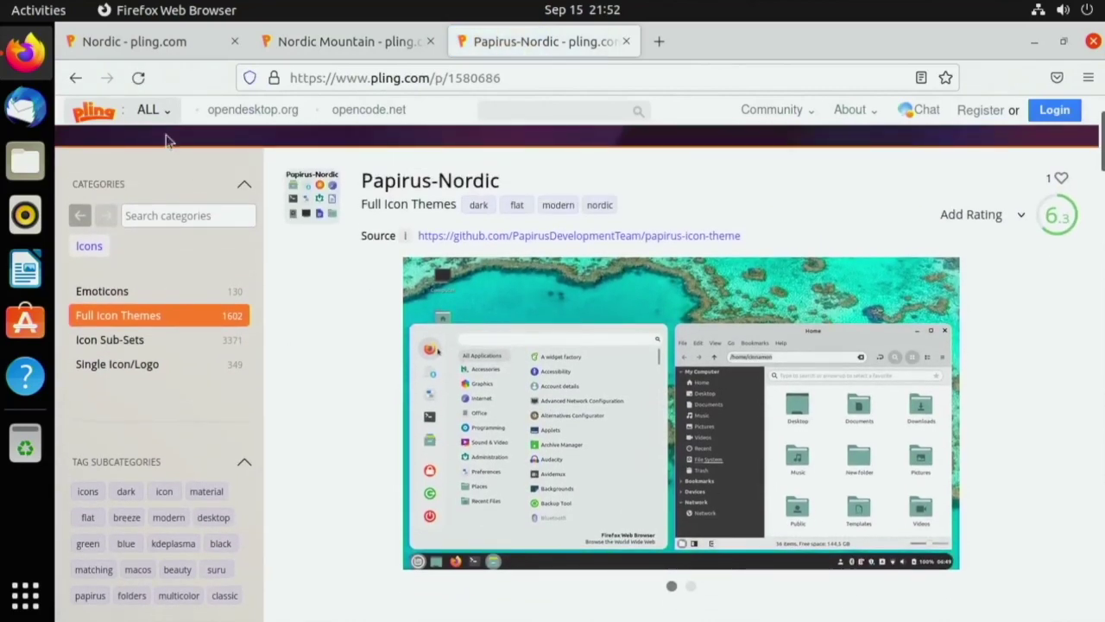
click(127, 44)
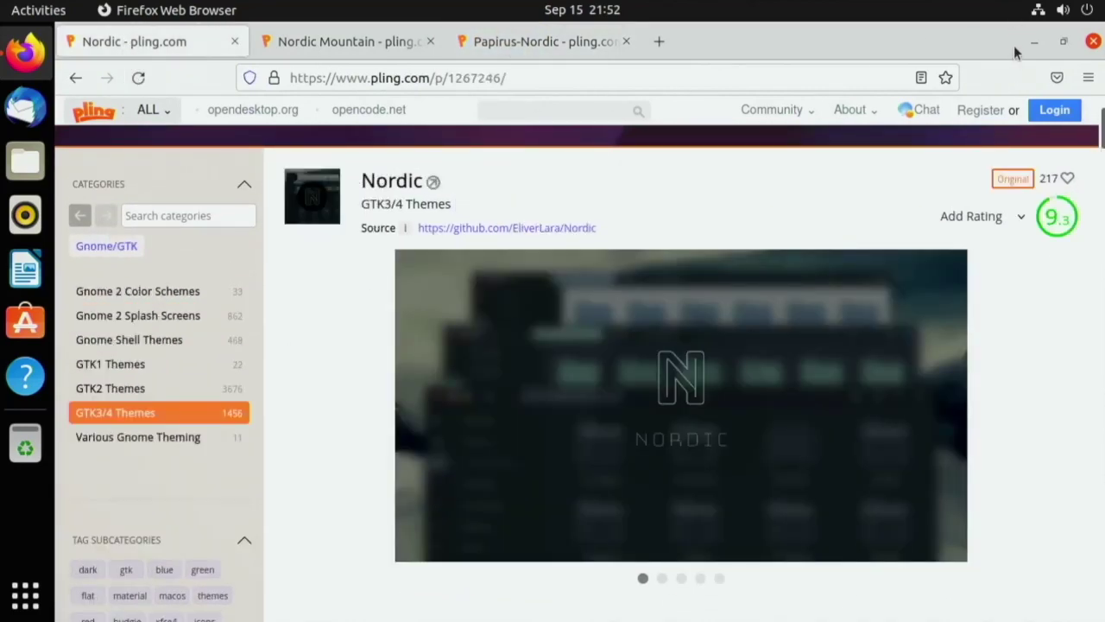
click(1031, 43)
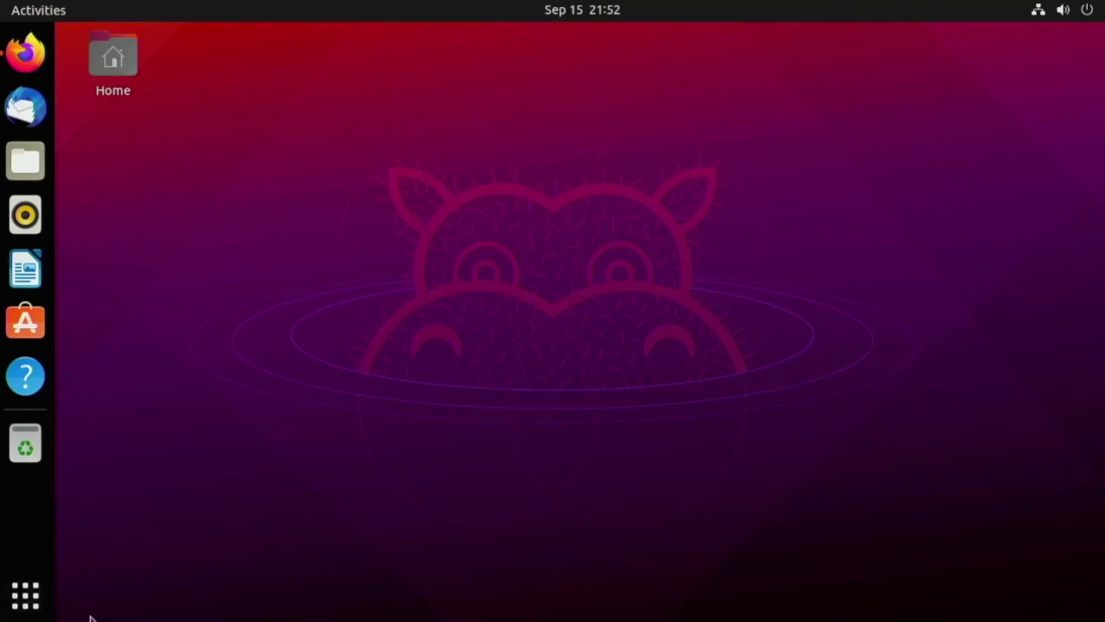
- Launch Terminal and run sudo apt install gnome-tweak-tool chrome-gnome-shell, entering the password
click(12, 609)
text(termin)
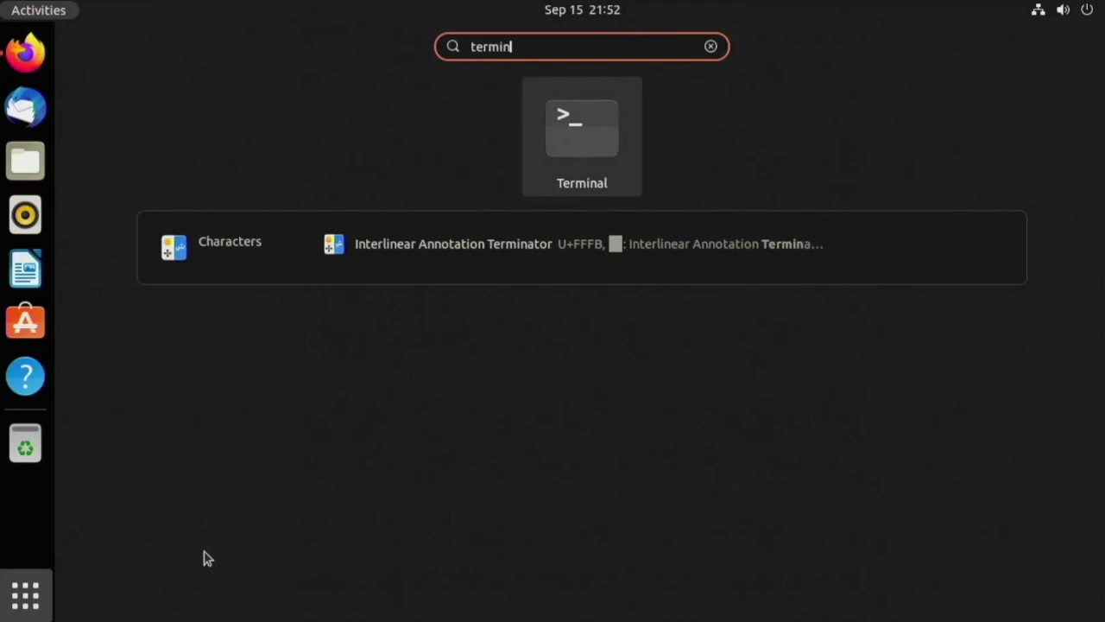
key(Return)
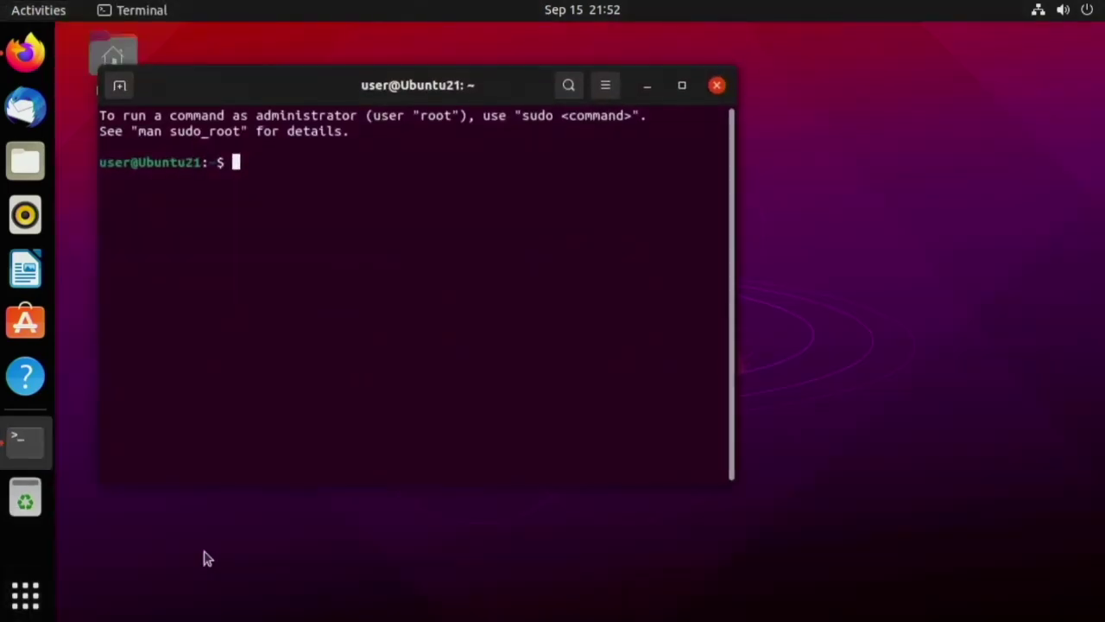
text(sudo apt )
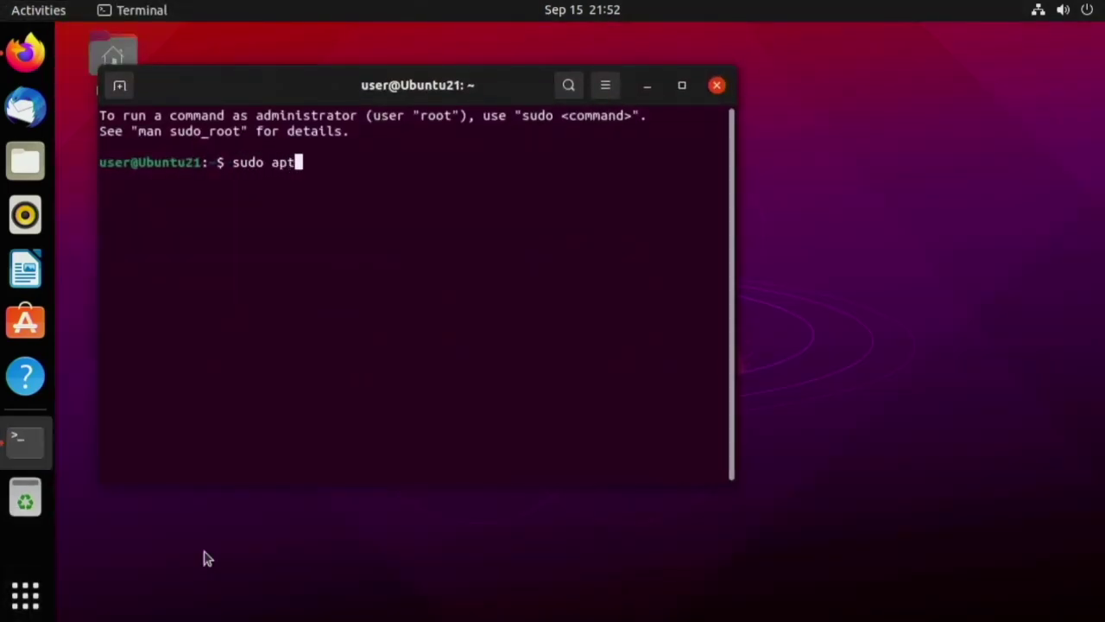
text(install )
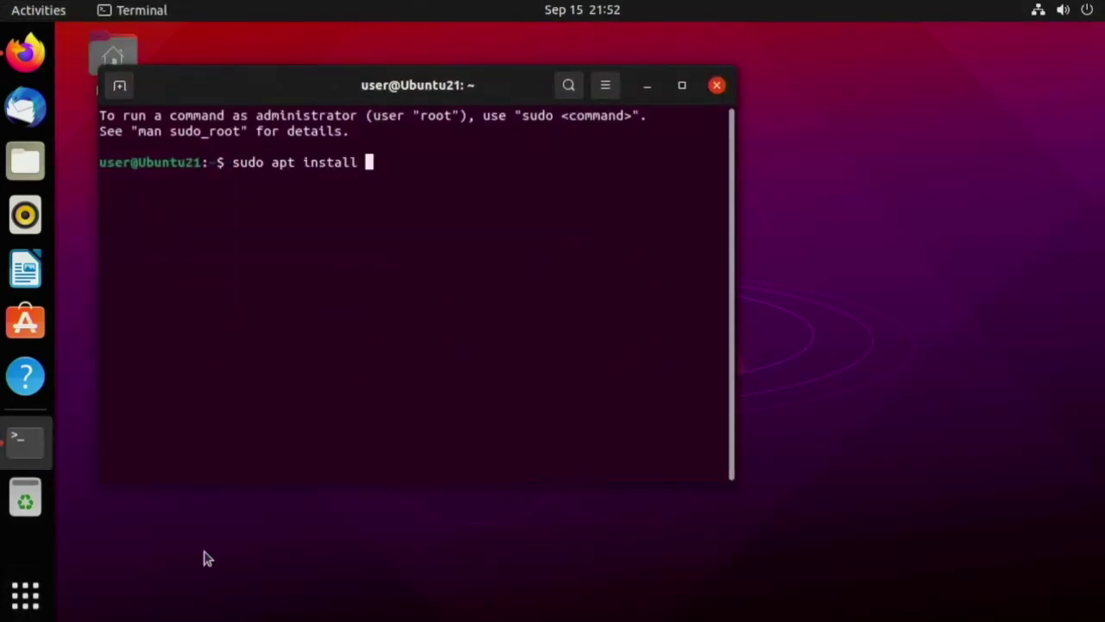
text(gnome-twea)
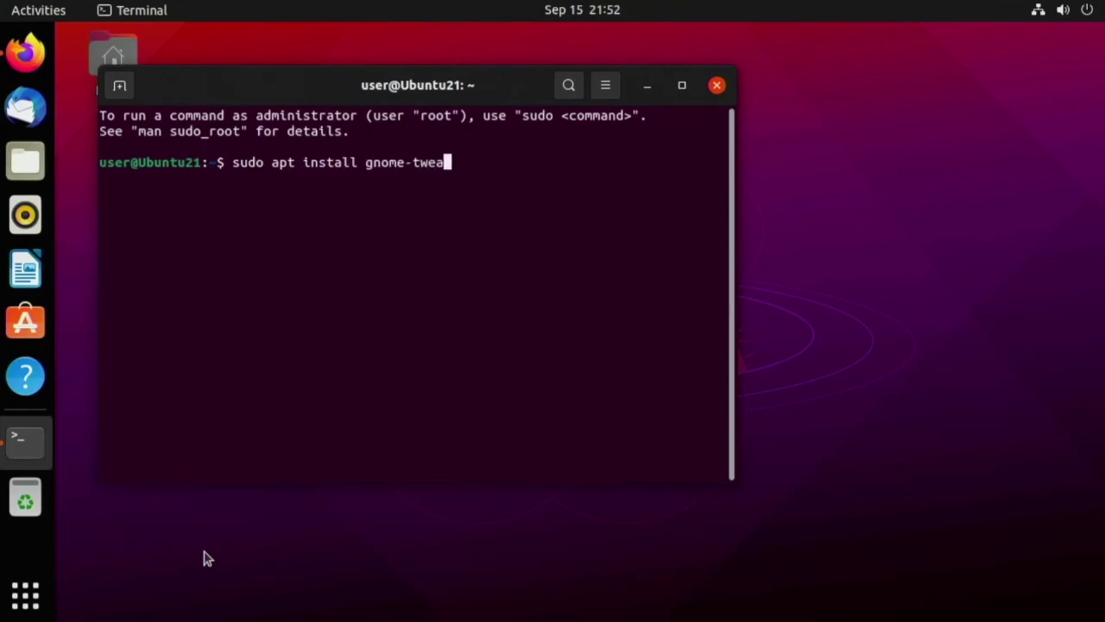
text(k-tool chrome-)
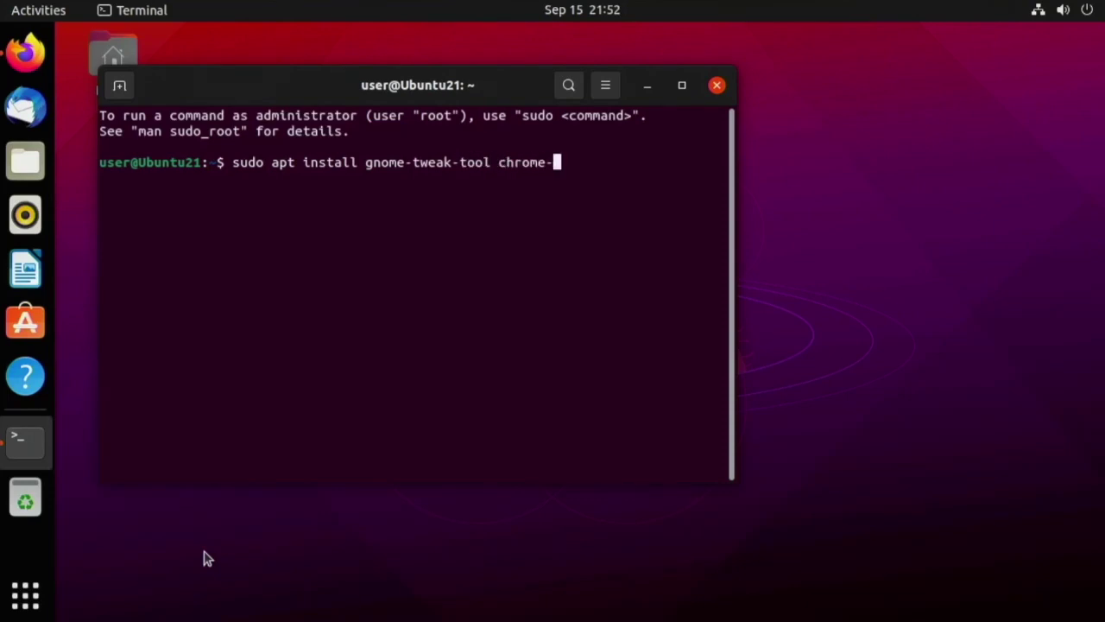
text(gnome-shel)
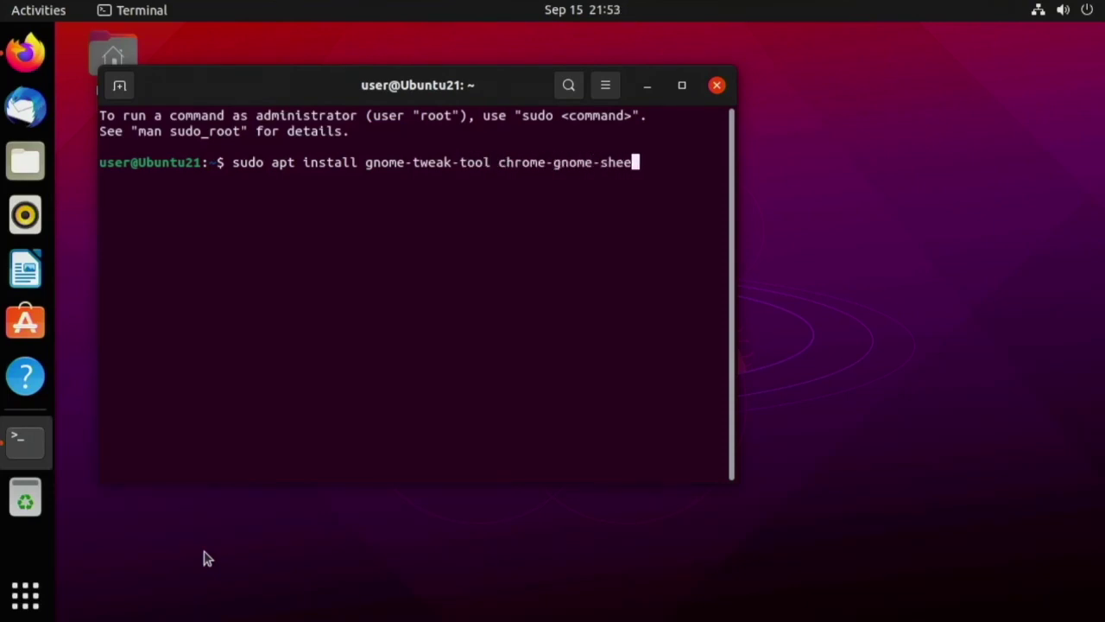
key(BackSpace)
key(BackSpace)
text(ell)
key(Return)
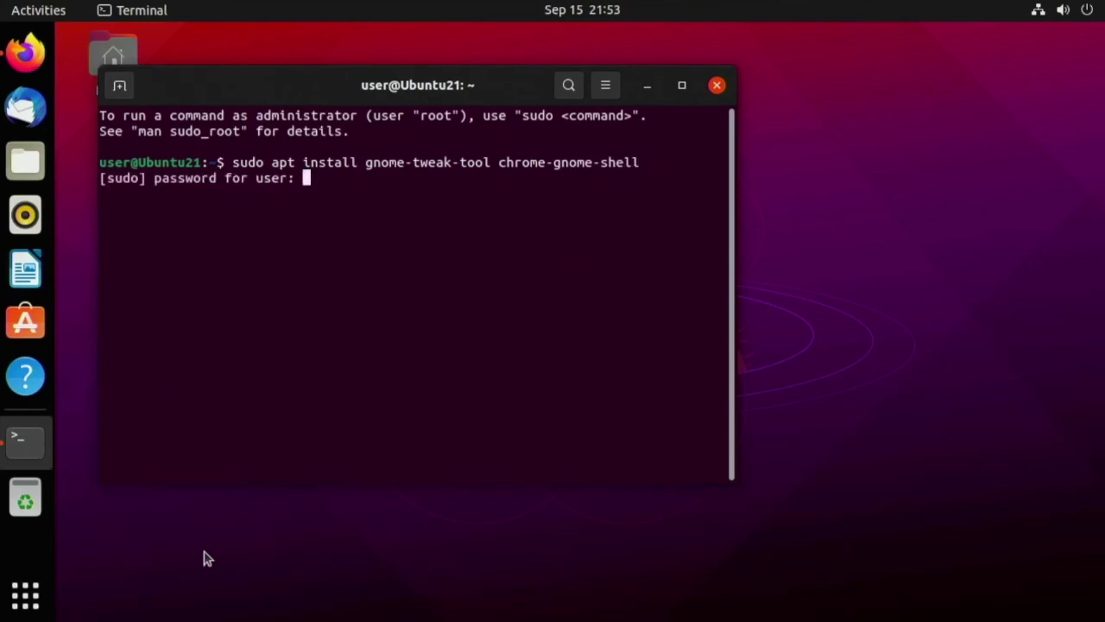
key(Return)
- Correct the package name to gnome-tweaks, rerun the install and confirm with y
key(Up)
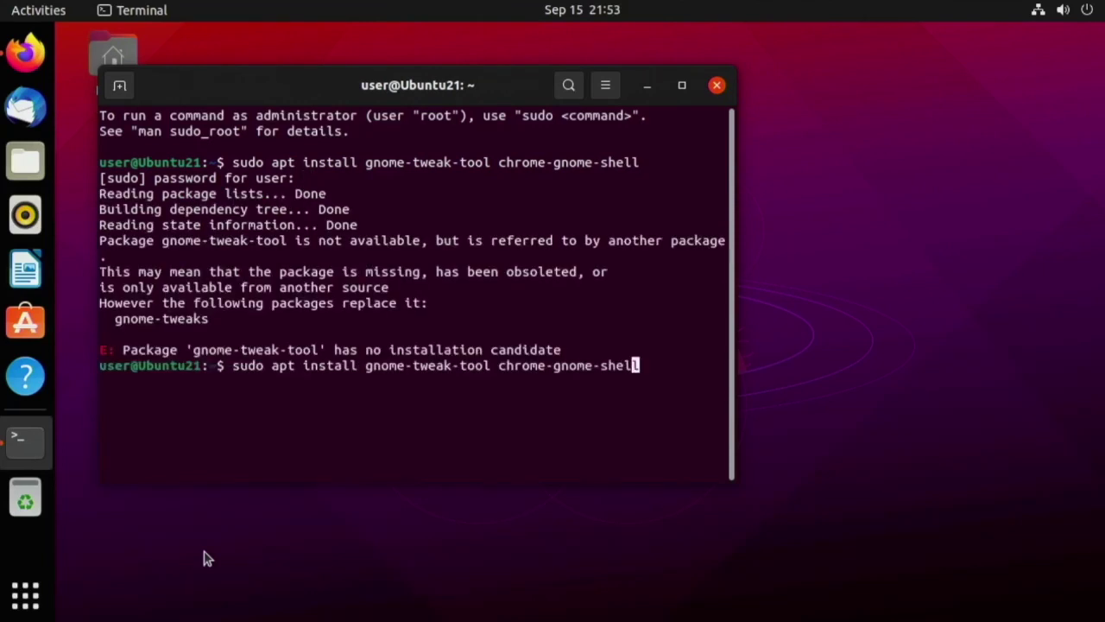
key(Left)
key(Left)
key(Left)
key(Left)
key(Left)
key(Left)
key(Left)
key(Left)
key(Left)
key(Left)
key(Left)
key(Left)
key(Left)
key(Left)
key(Left)
key(Left)
key(Left)
key(Left)
key(Left)
key(Left)
key(Right)
key(Right)
key(BackSpace)
key(BackSpace)
key(BackSpace)
key(BackSpace)
key(BackSpace)
key(BackSpace)
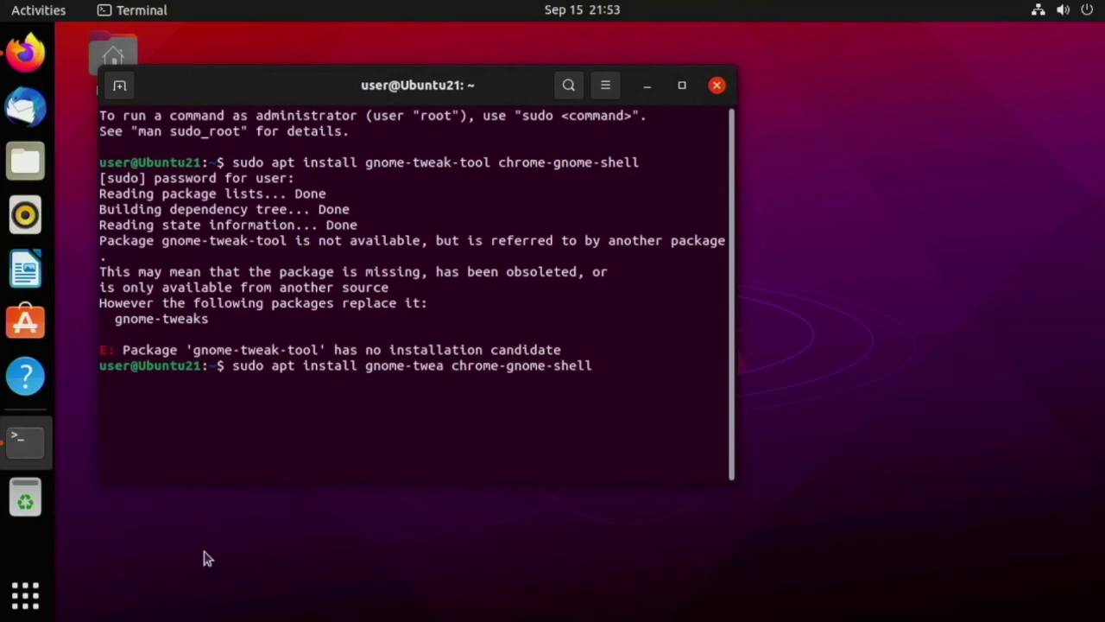
text(ks)
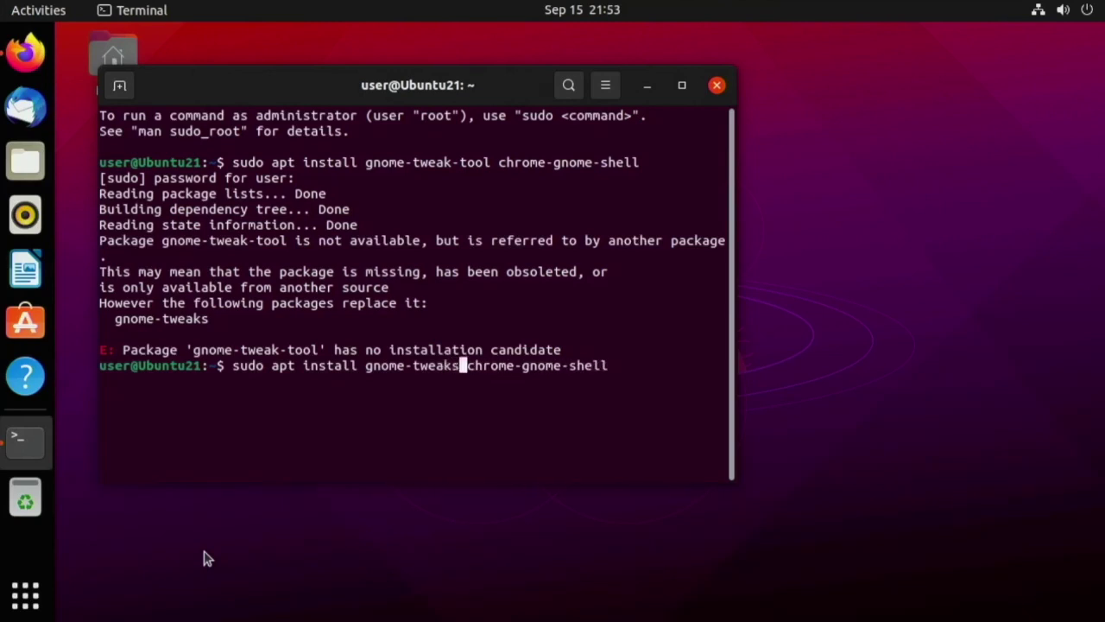
key(Return)
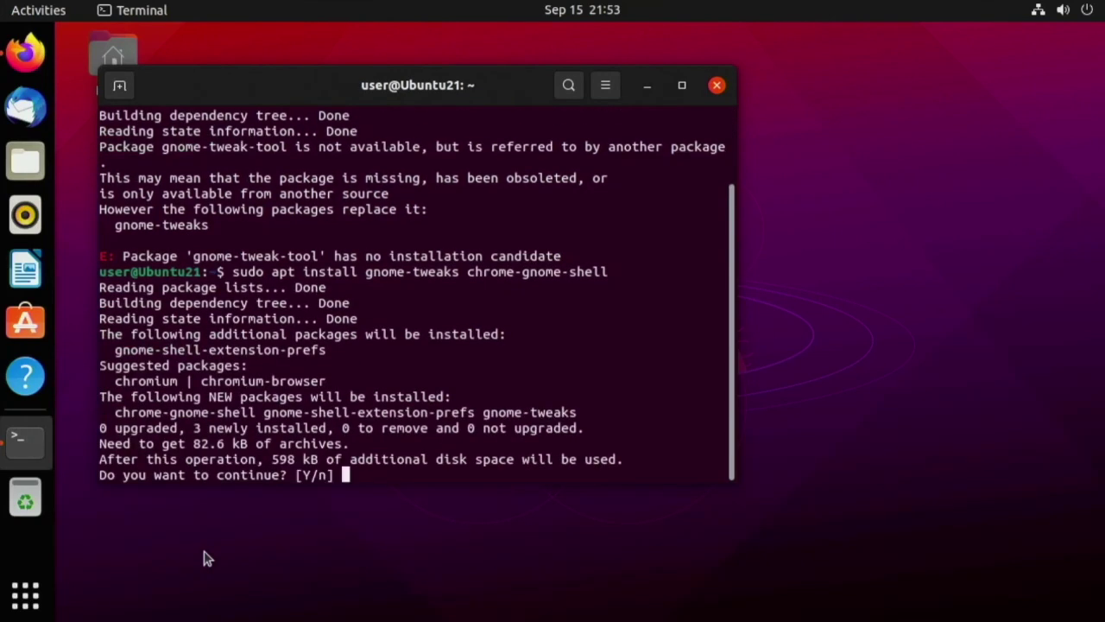
text(y)
key(Return)
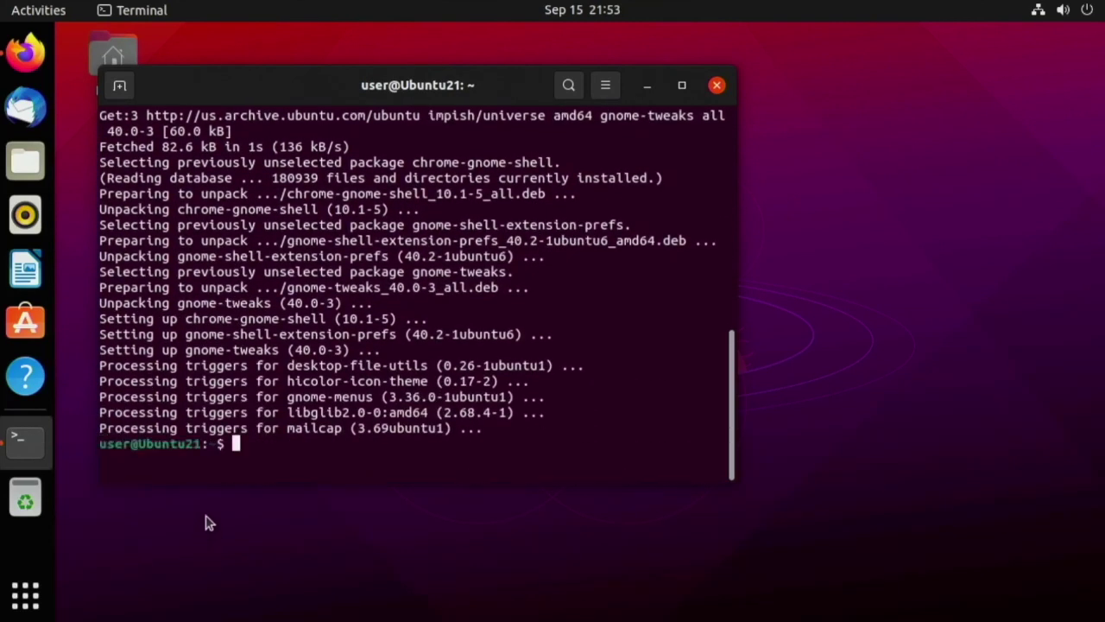
click(35, 57)
- Search the Firefox add-ons site for 'gnome shell' and add GNOME Shell integration
click(662, 42)
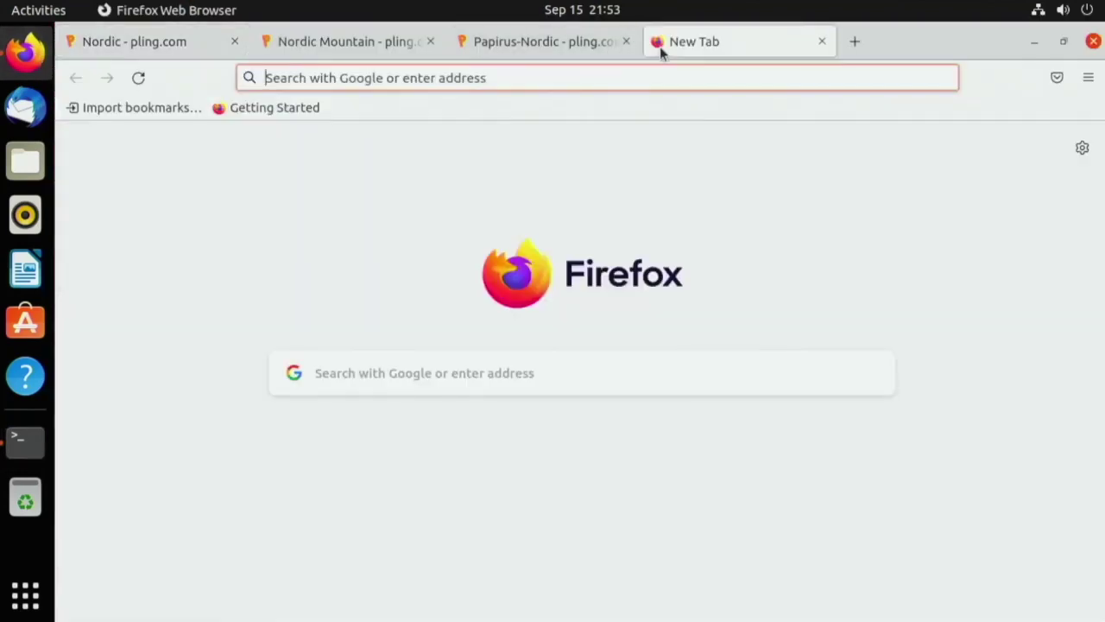
text(s)
key(BackSpace)
key(BackSpace)
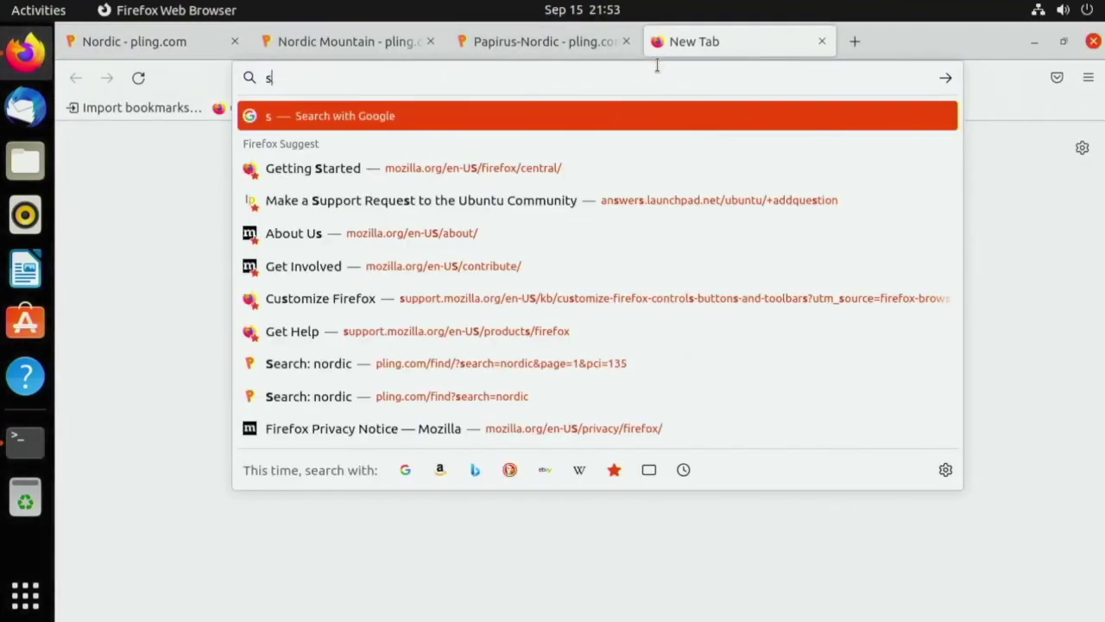
text(addons)
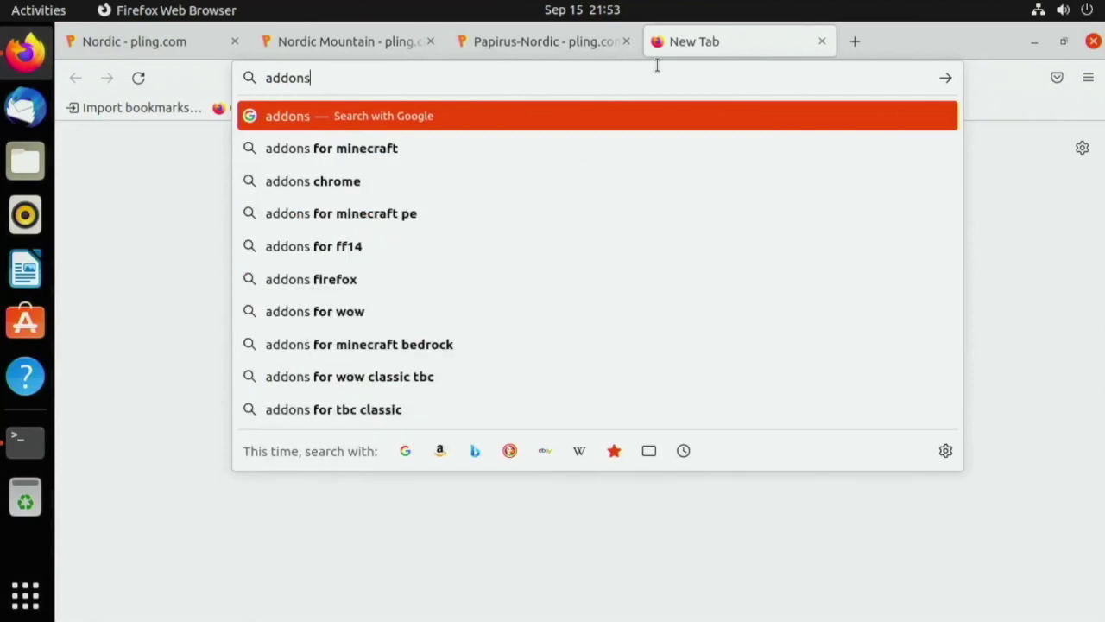
key(Return)
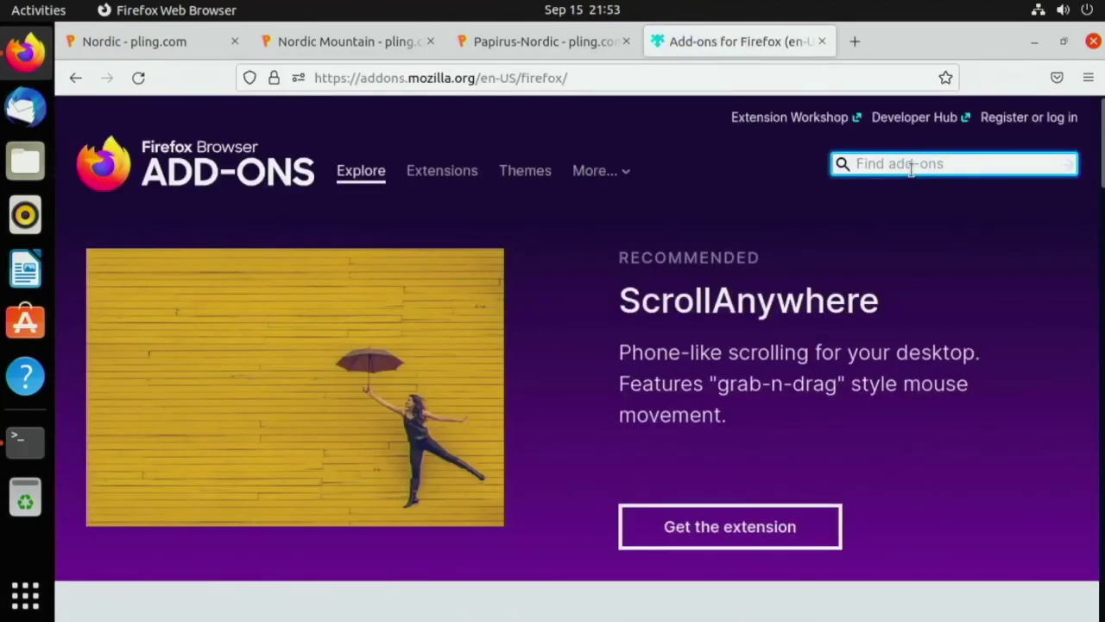
text(gnome shel)
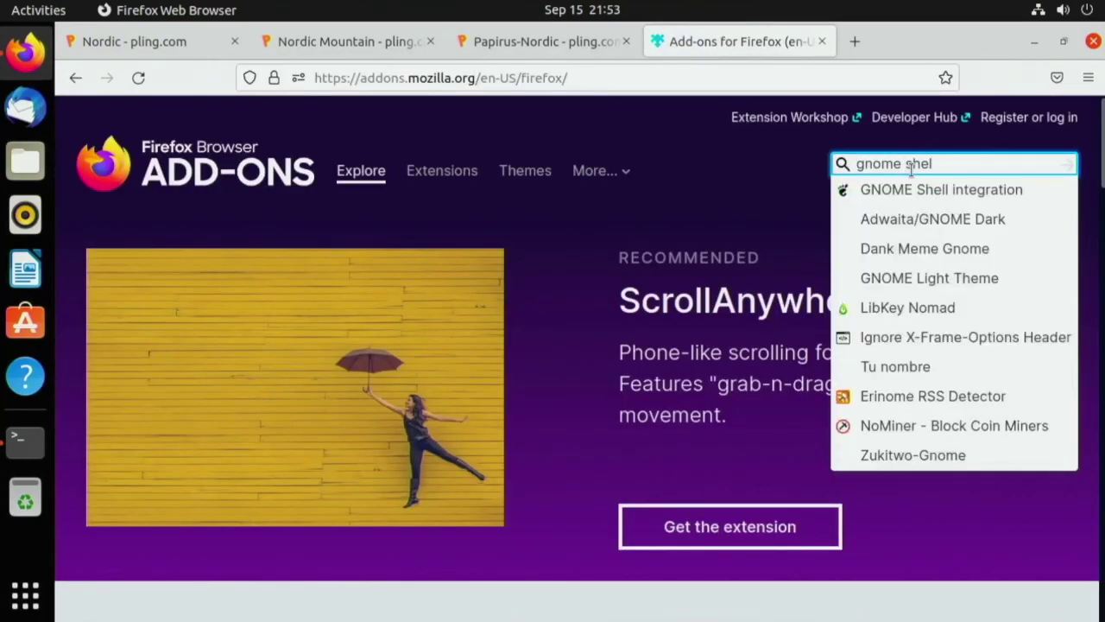
text(l)
click(912, 190)
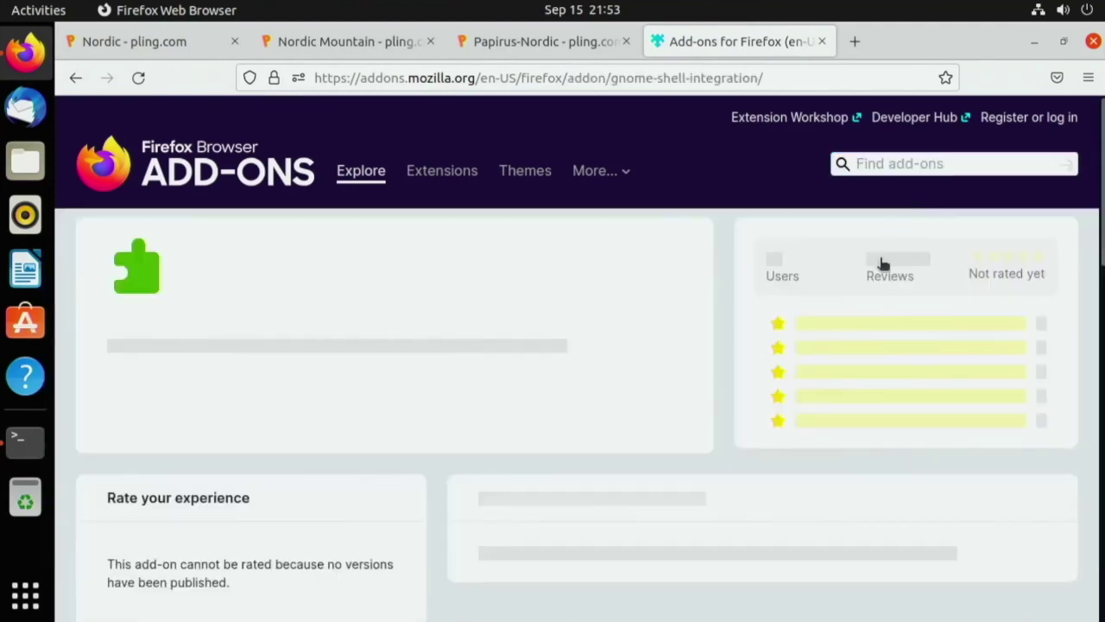
click(622, 439)
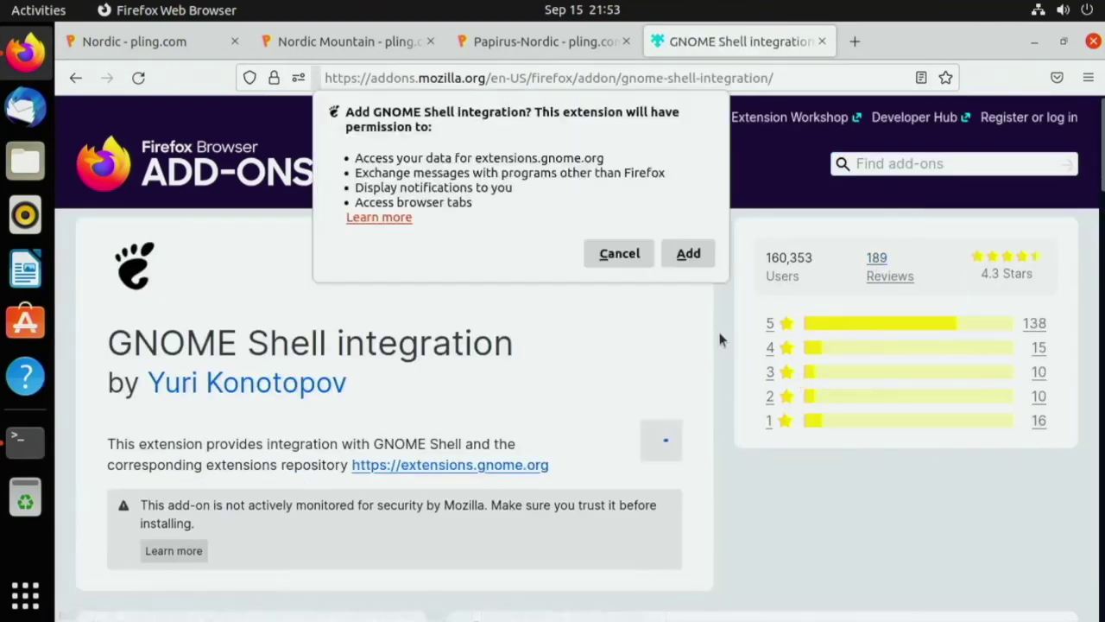
click(685, 252)
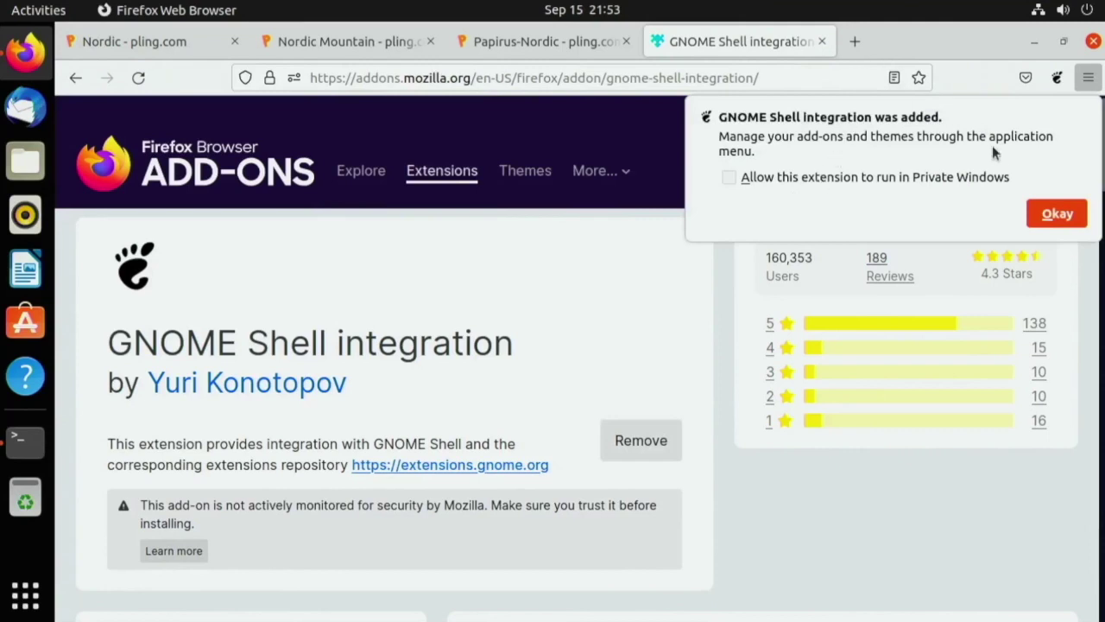
click(1047, 214)
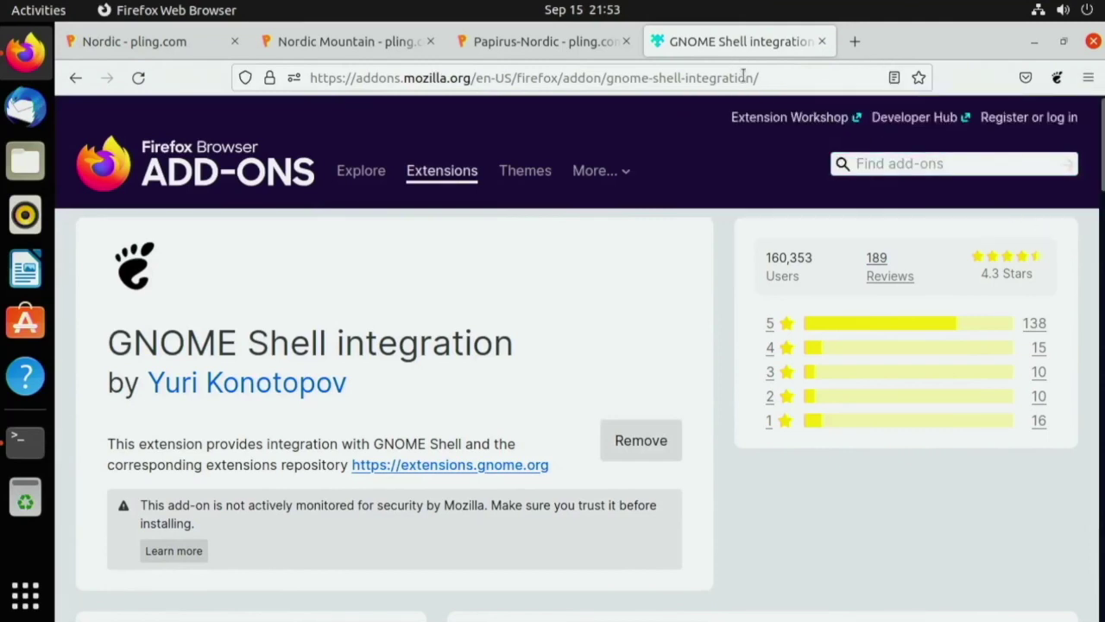
- Load extensions.gnome.org, switch User Themes on and confirm its installation
click(743, 77)
text(exter)
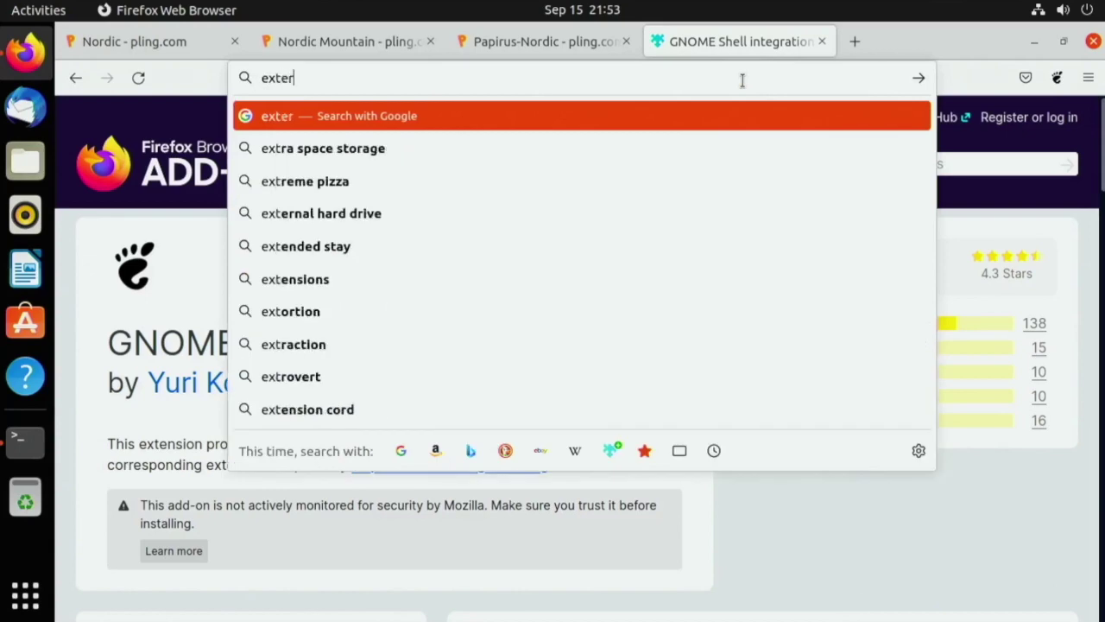
key(BackSpace)
text(nsions.gnome.org)
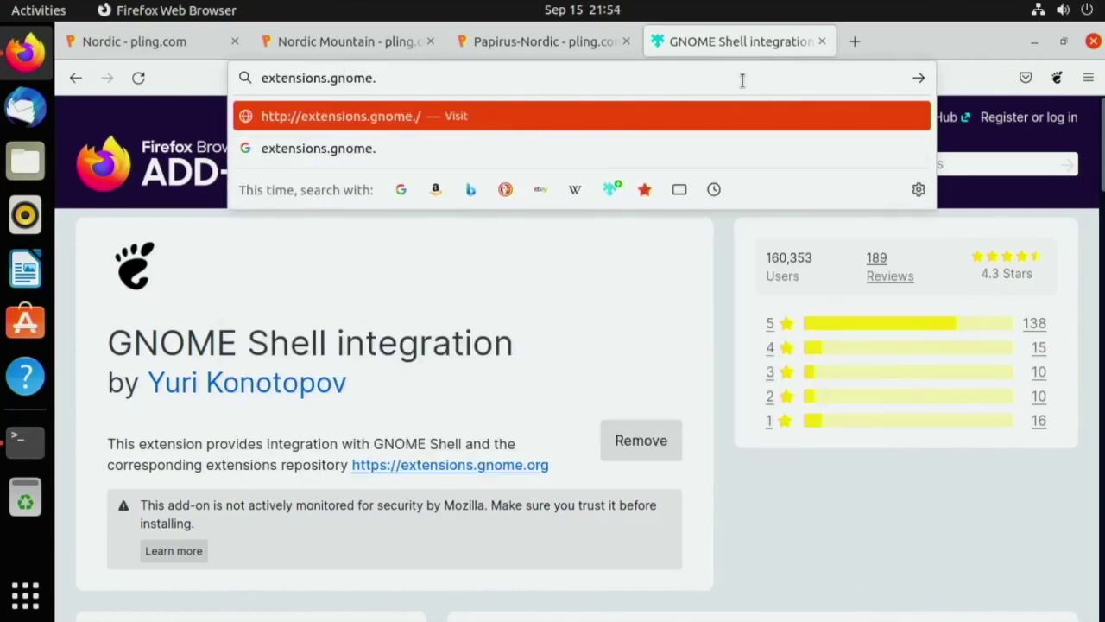
key(Return)
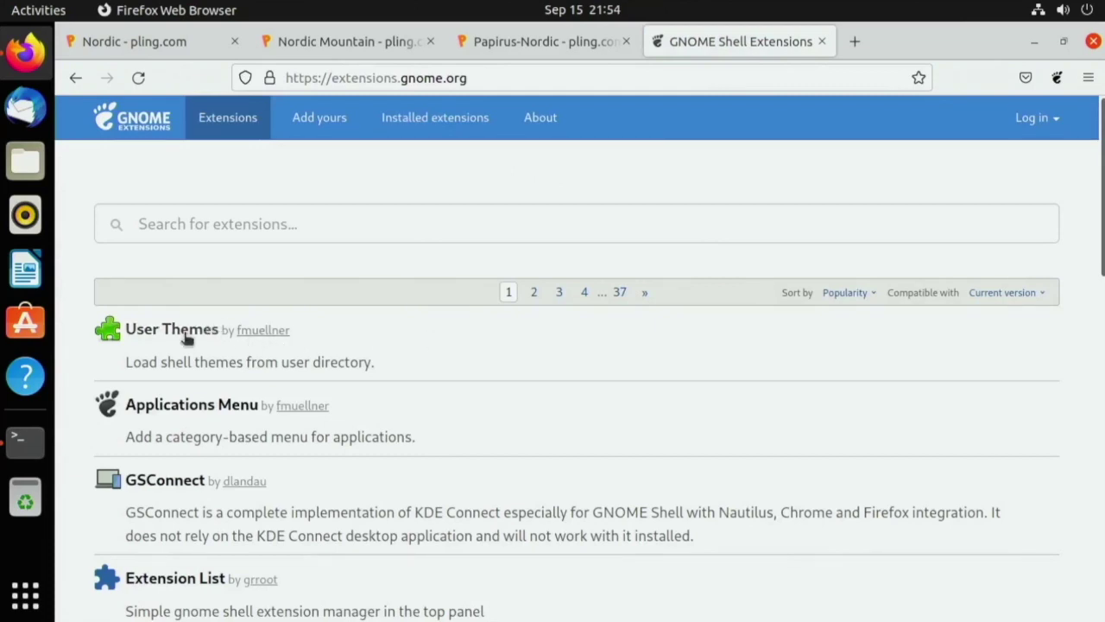
click(213, 331)
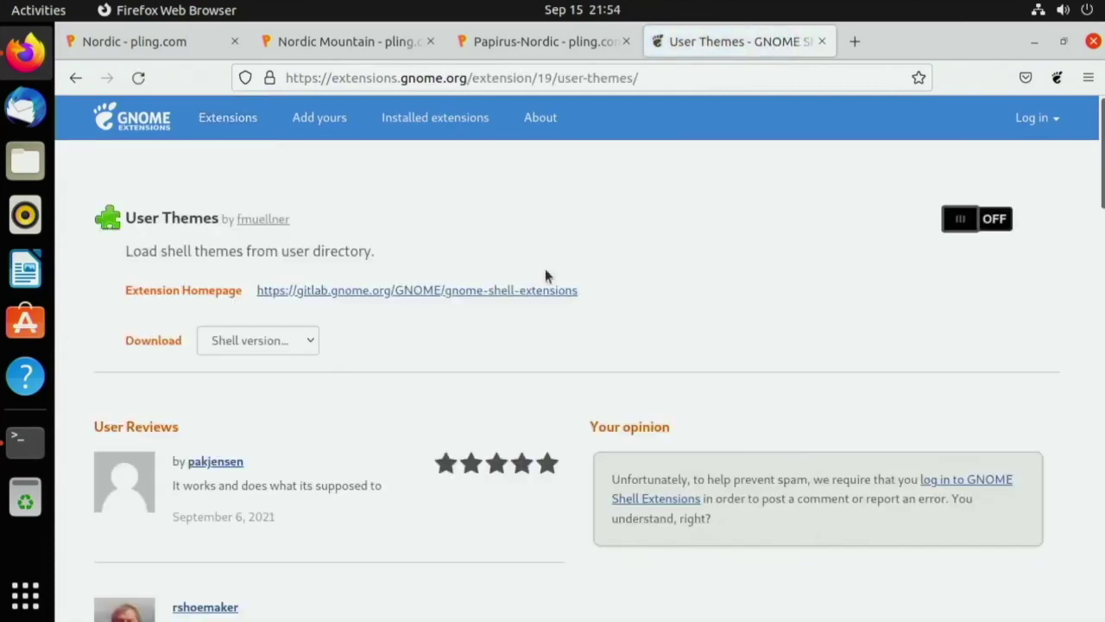
click(958, 217)
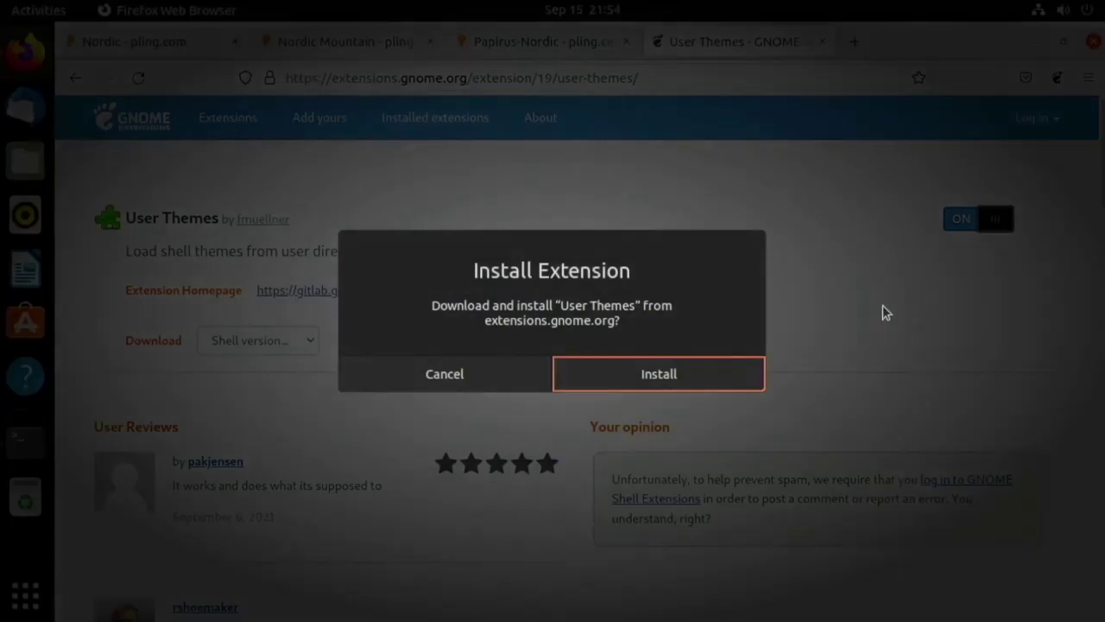
click(654, 372)
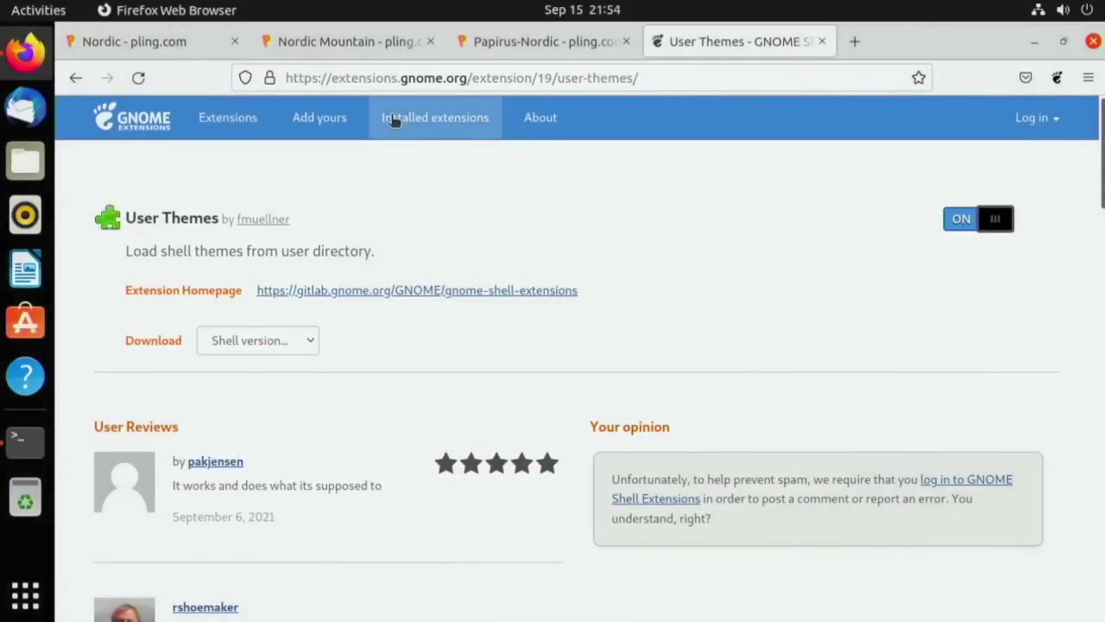
click(189, 54)
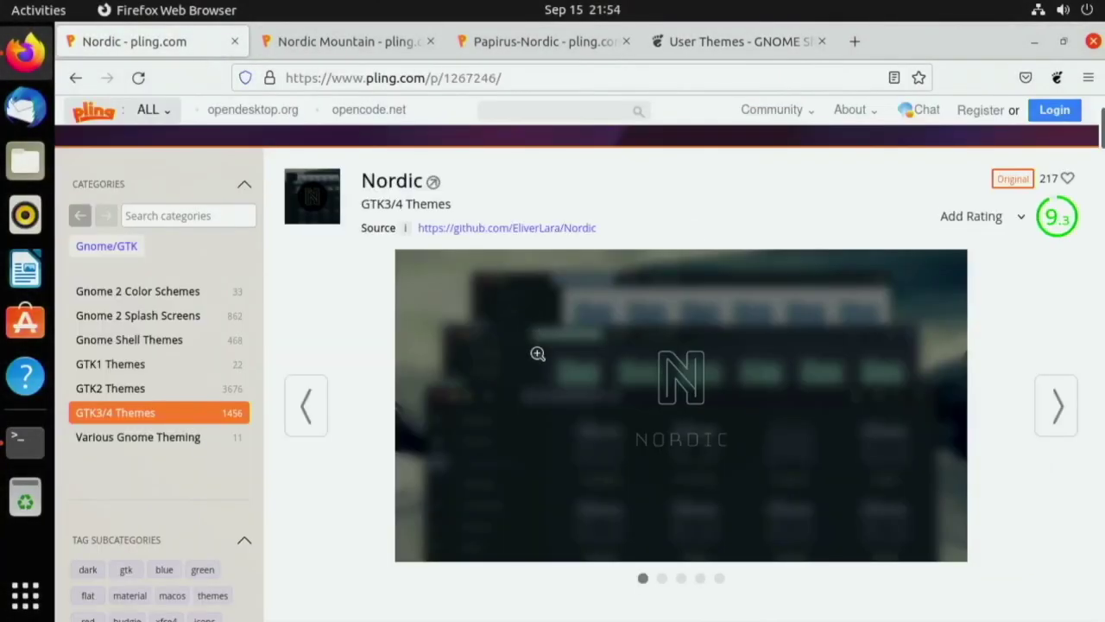
- Scroll to the Nordic file list and download Nordic.tar.xz (0.55 MB)
scroll(532, 361, down, 3)
scroll(531, 361, down, 2)
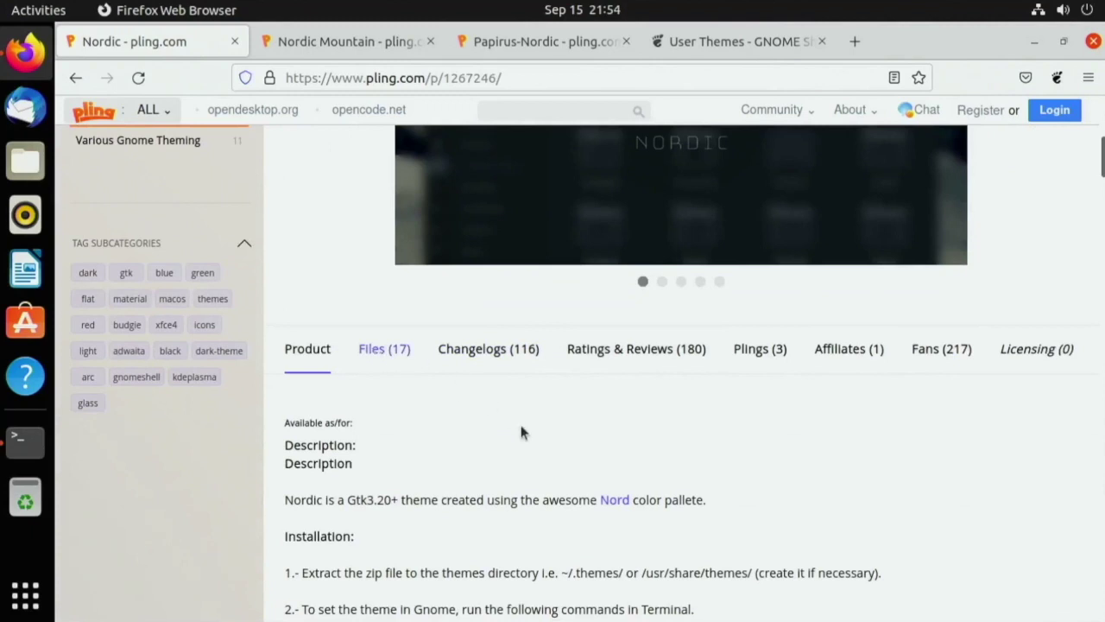
scroll(521, 427, down, 5)
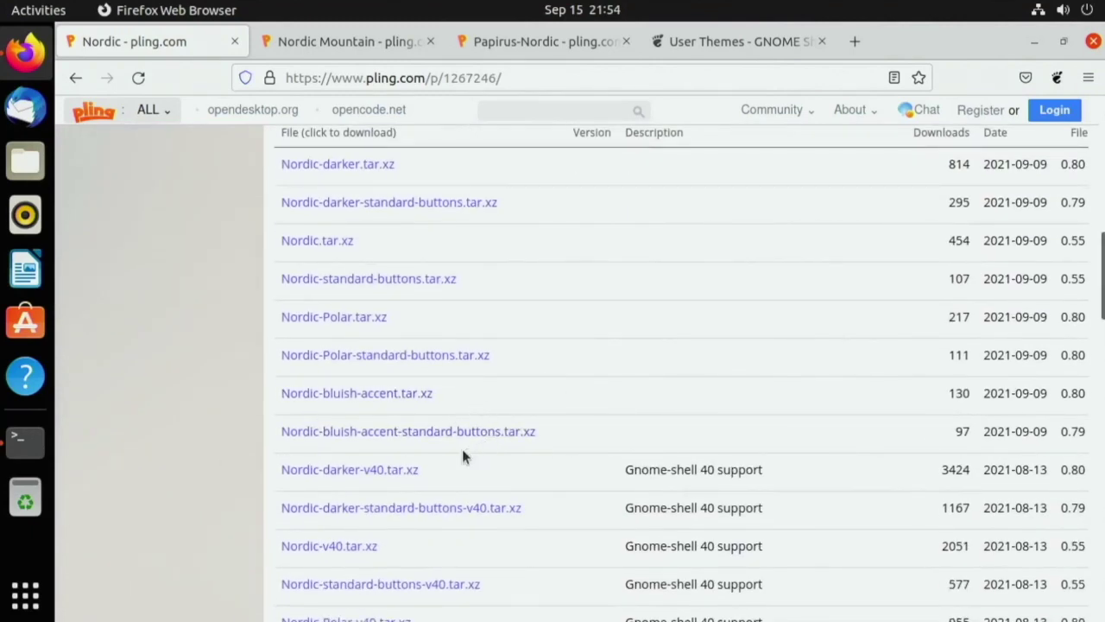
scroll(462, 449, down, 2)
scroll(453, 442, up, 2)
click(319, 248)
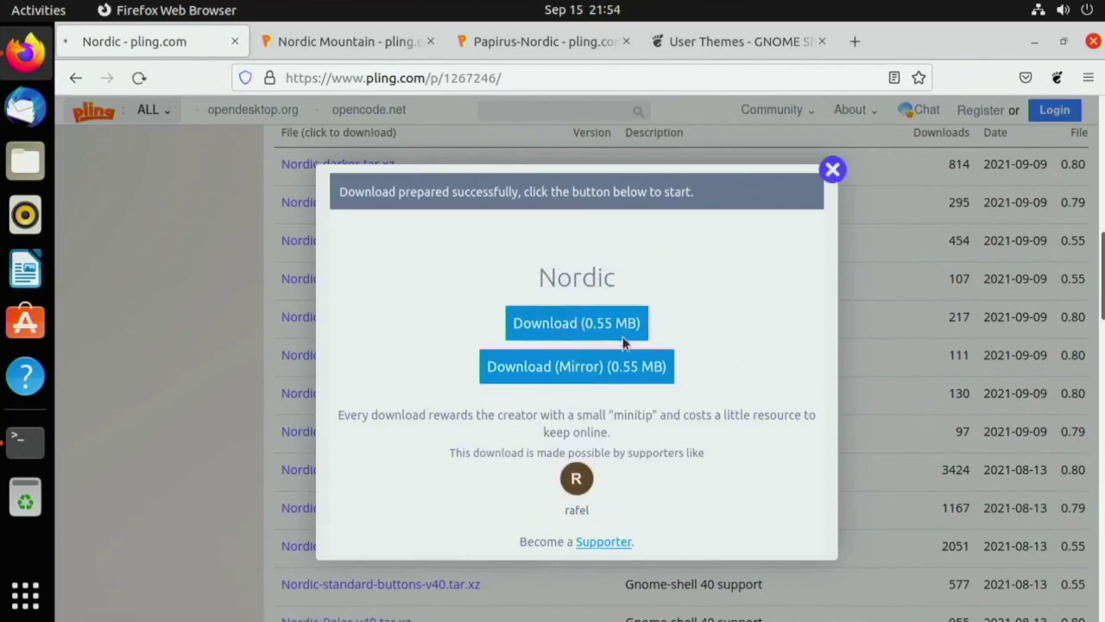
click(620, 333)
- Download the 2.08 MB Nordish.tar.gz archive from the Nordic Mountain wallpaper files
key(ctrl+Tab)
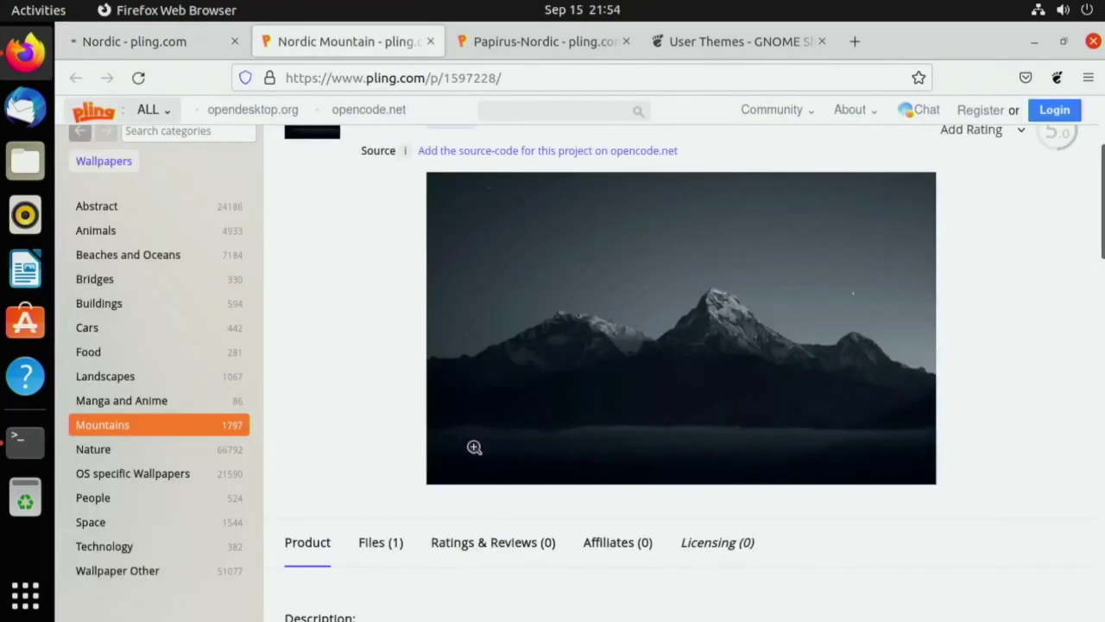
click(384, 544)
scroll(518, 465, down, 4)
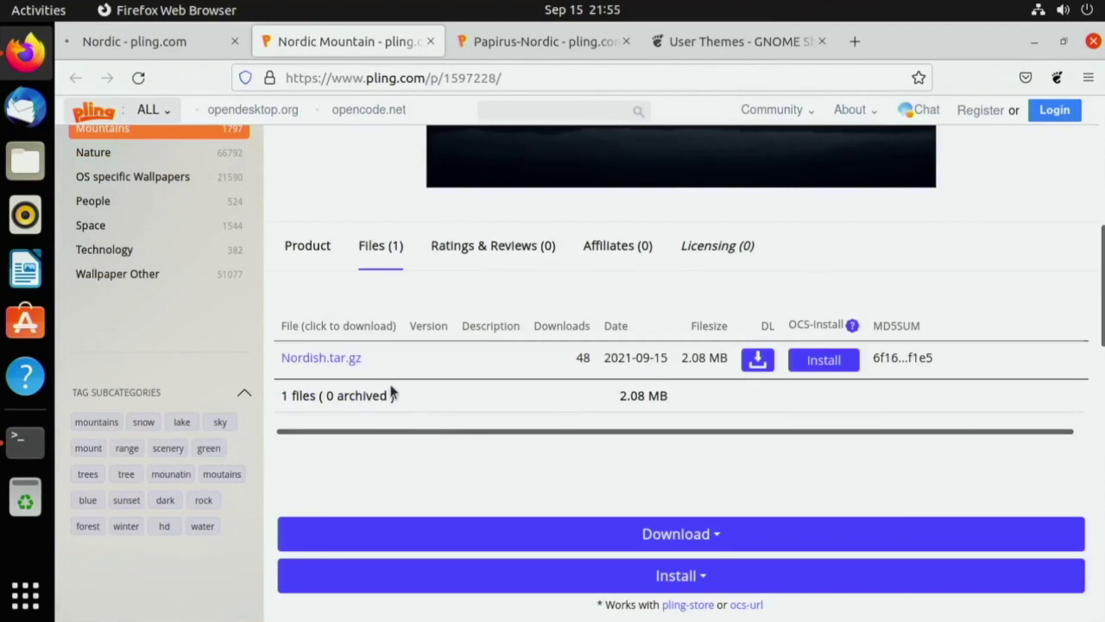
click(351, 359)
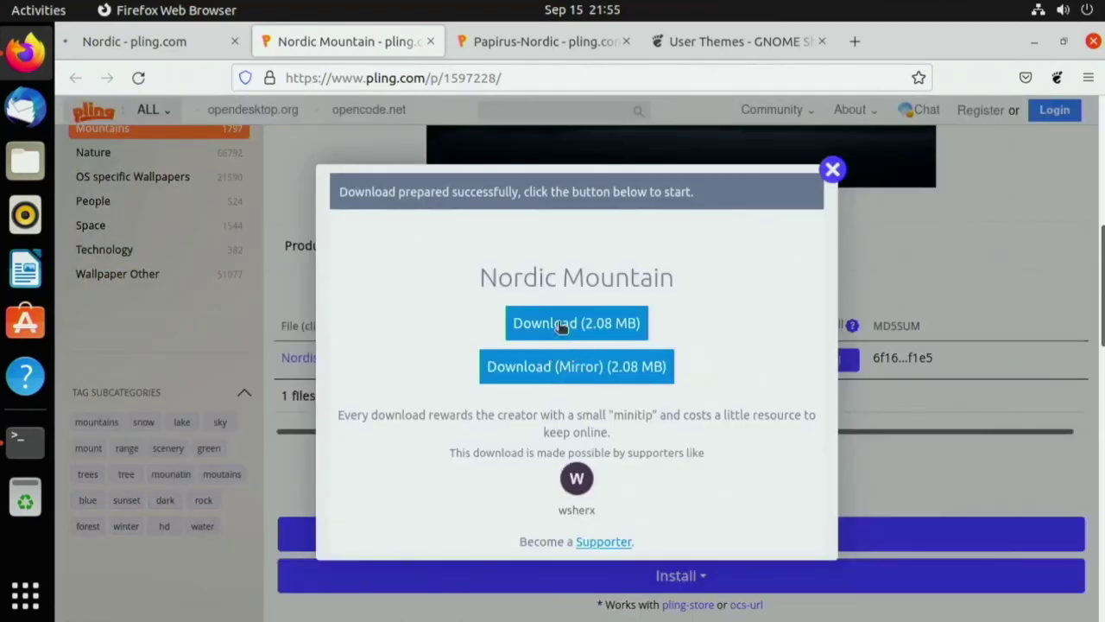
click(562, 325)
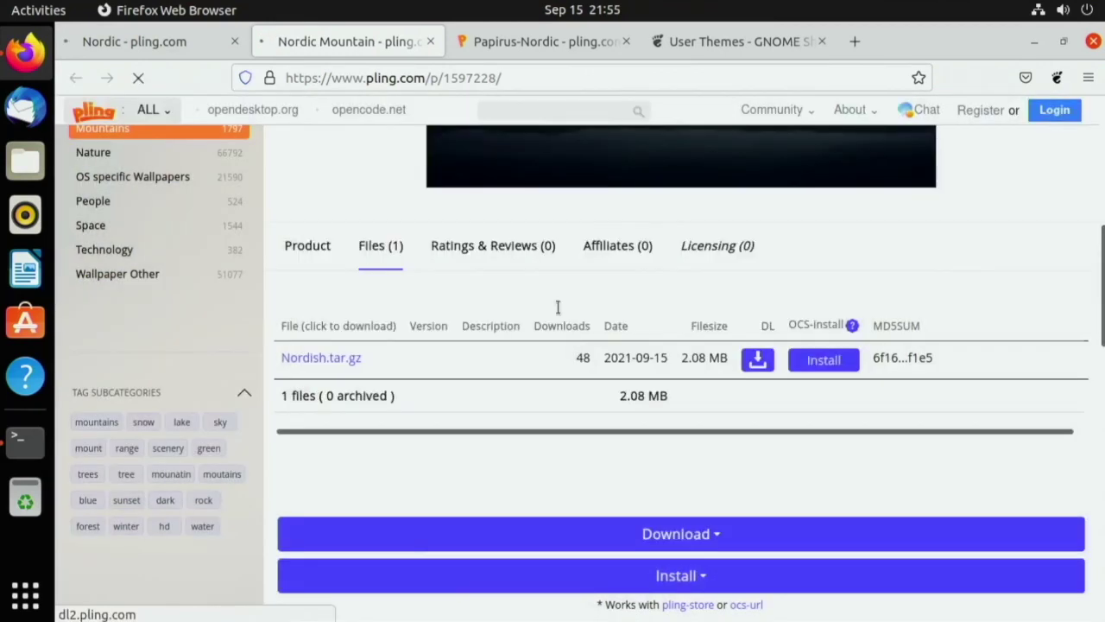
click(510, 45)
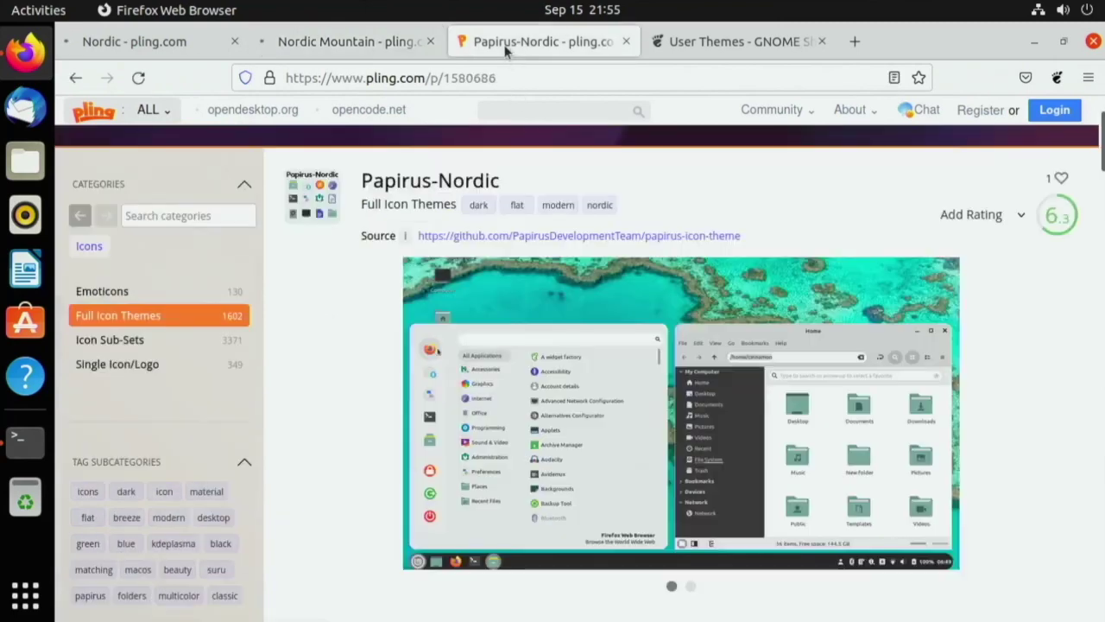
- Start downloading the Papirus-Nordic-Dark icon archive from the Papirus-Nordic file list
scroll(492, 316, down, 3)
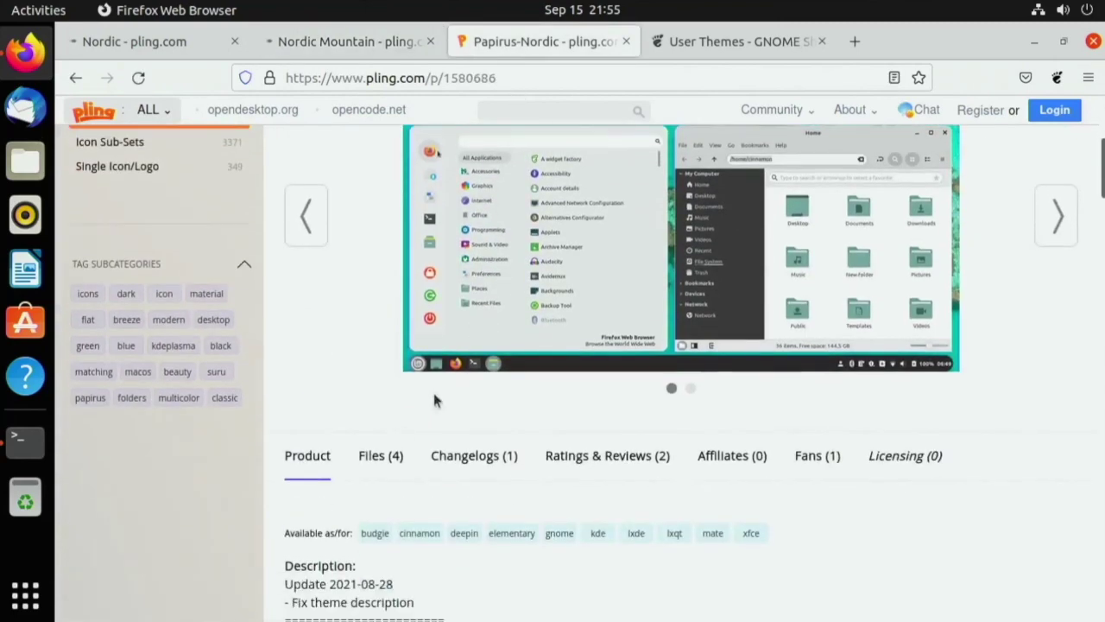
click(393, 455)
scroll(493, 415, down, 3)
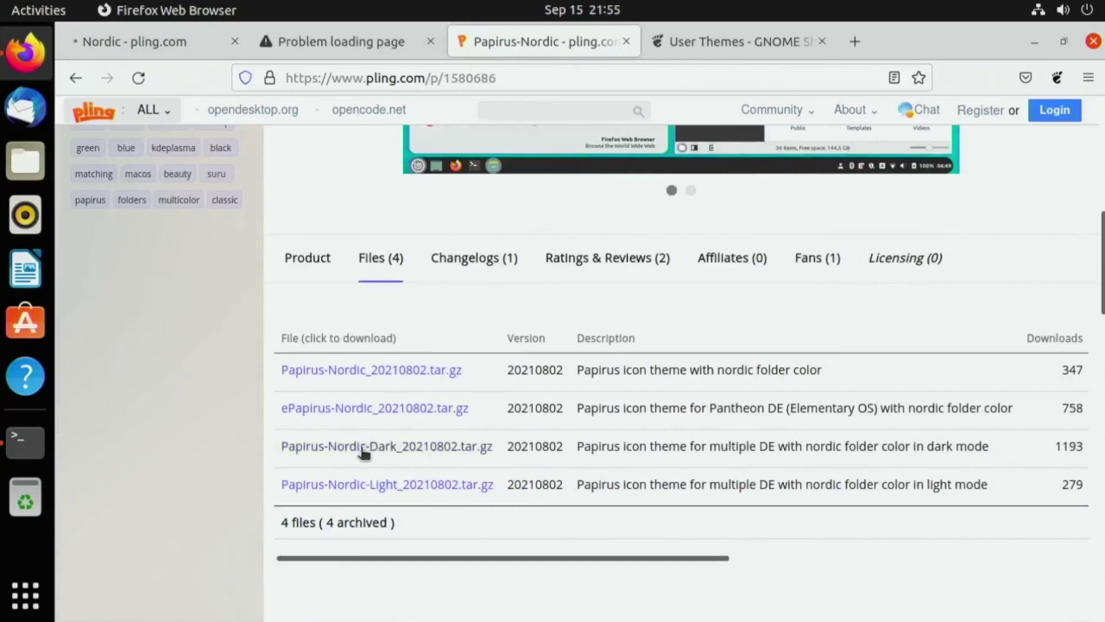
click(328, 457)
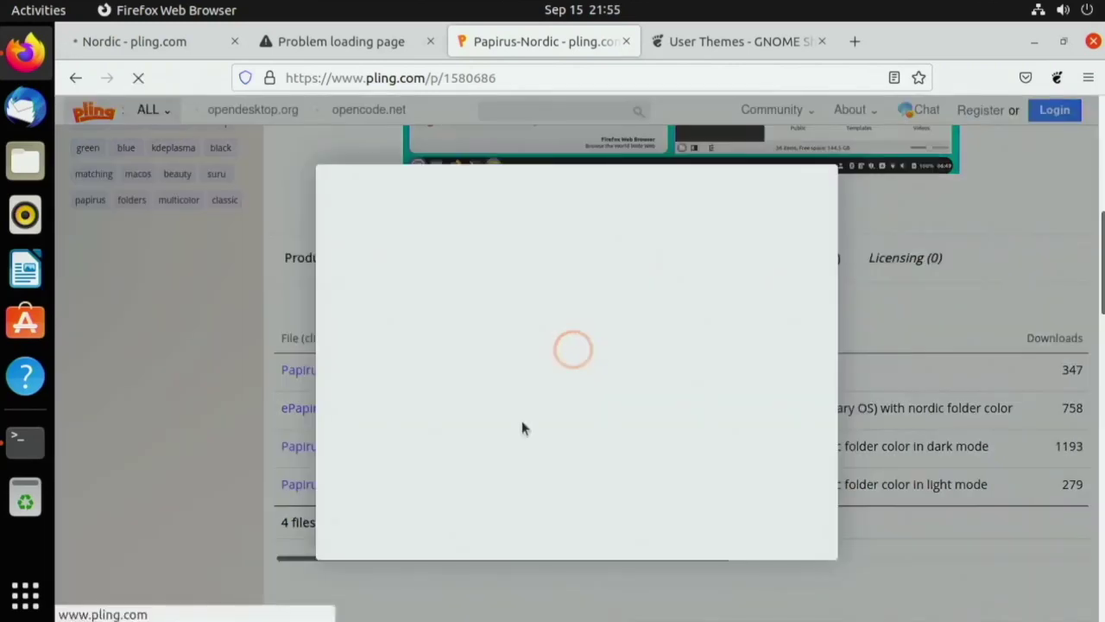
click(558, 327)
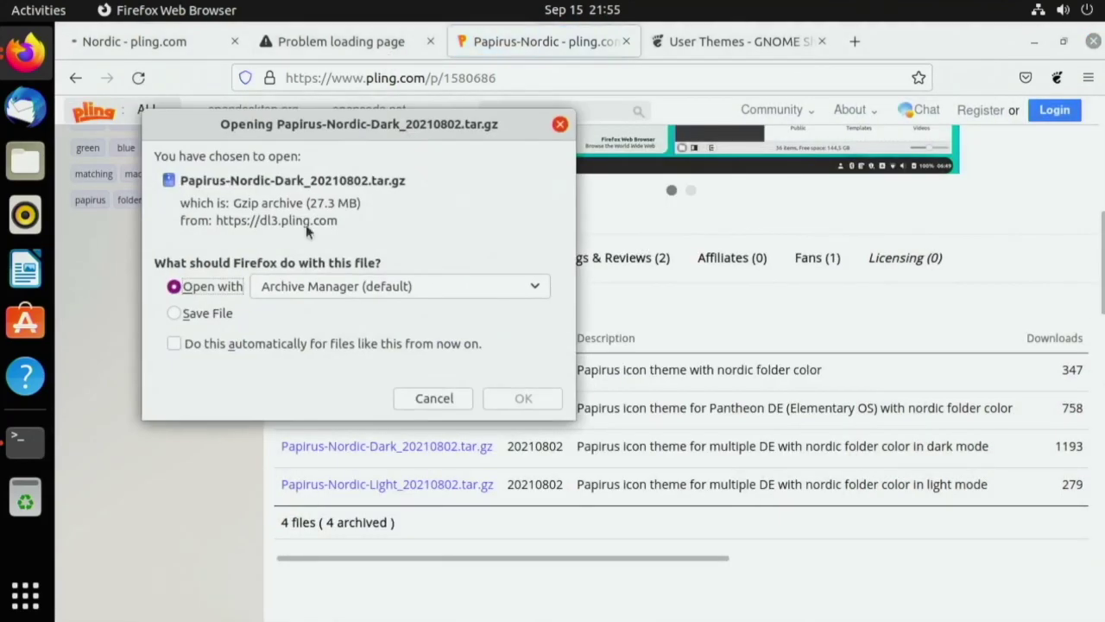
- Choose Save File for both the Papirus-Nordic-Dark and Nordic.tar.xz downloads
click(192, 316)
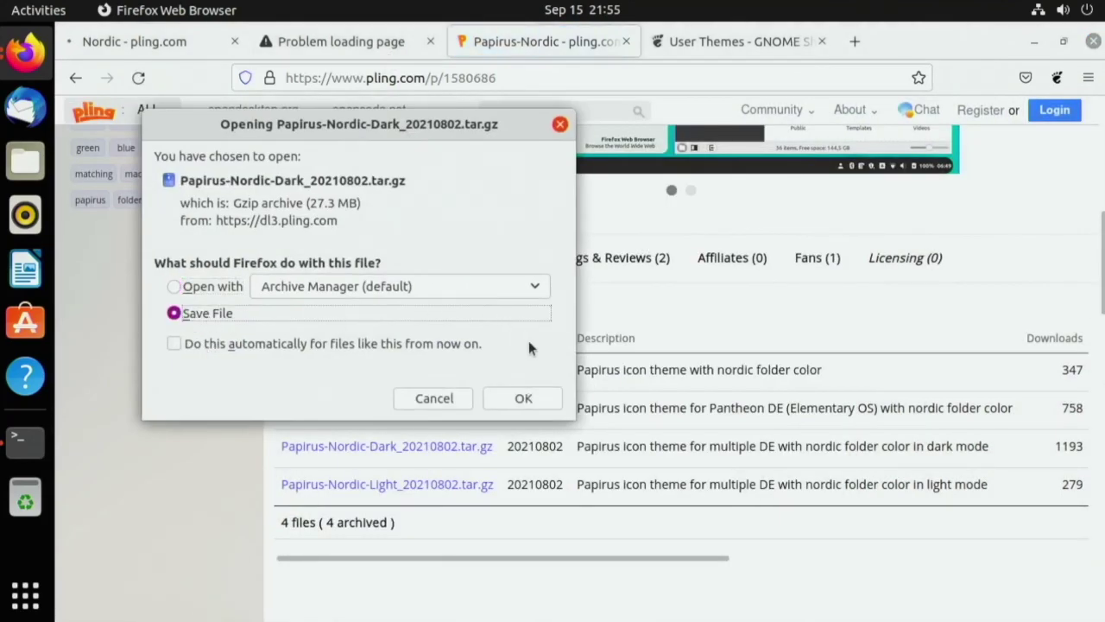
click(528, 398)
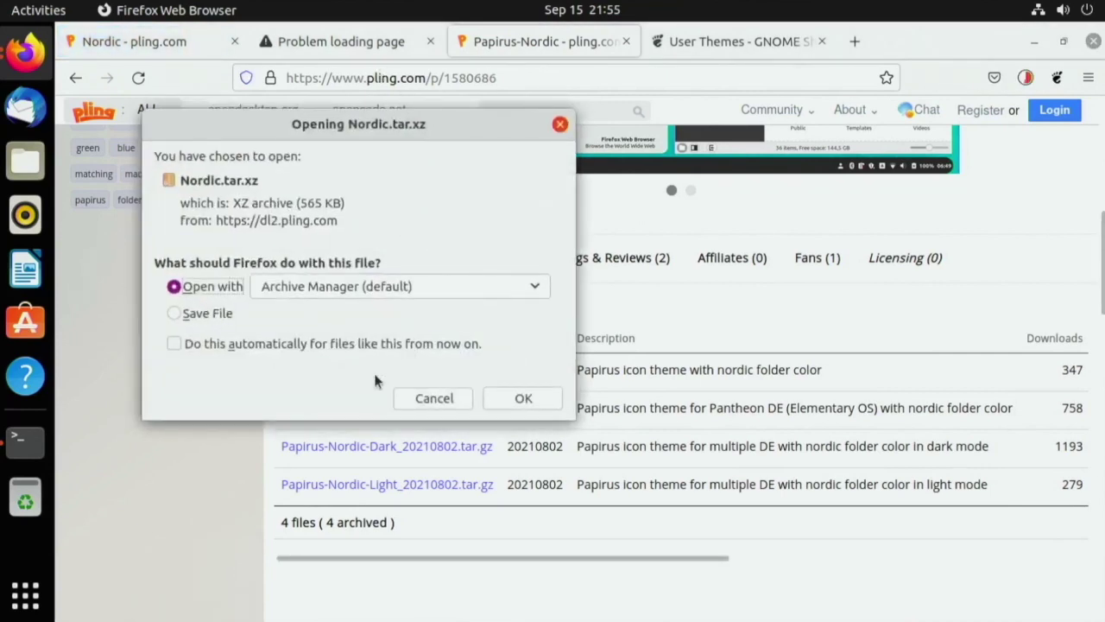
click(209, 315)
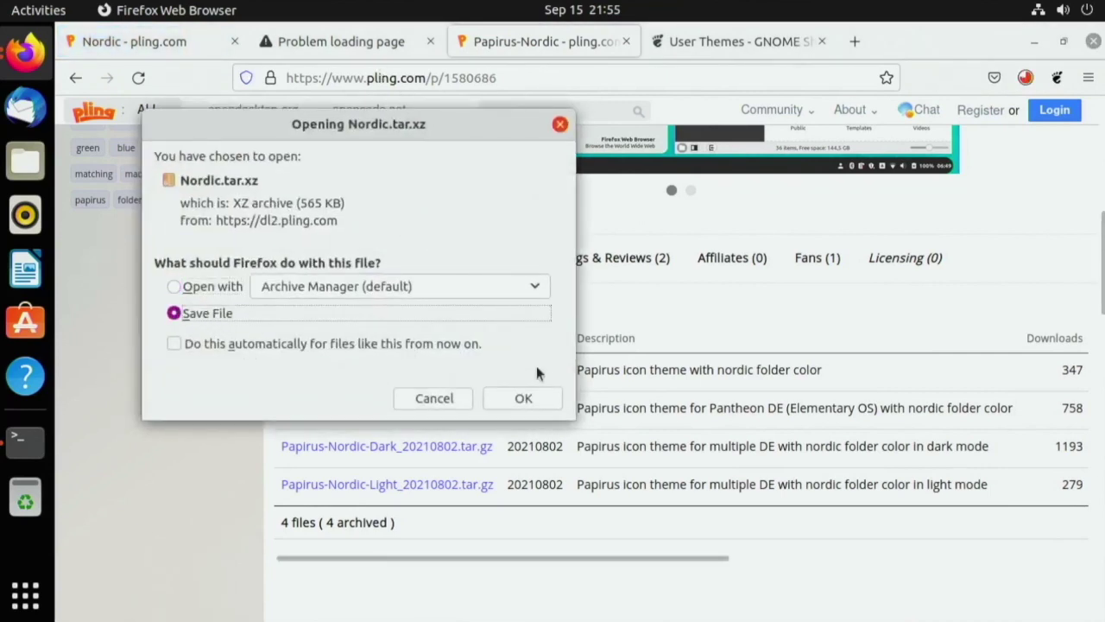
click(523, 398)
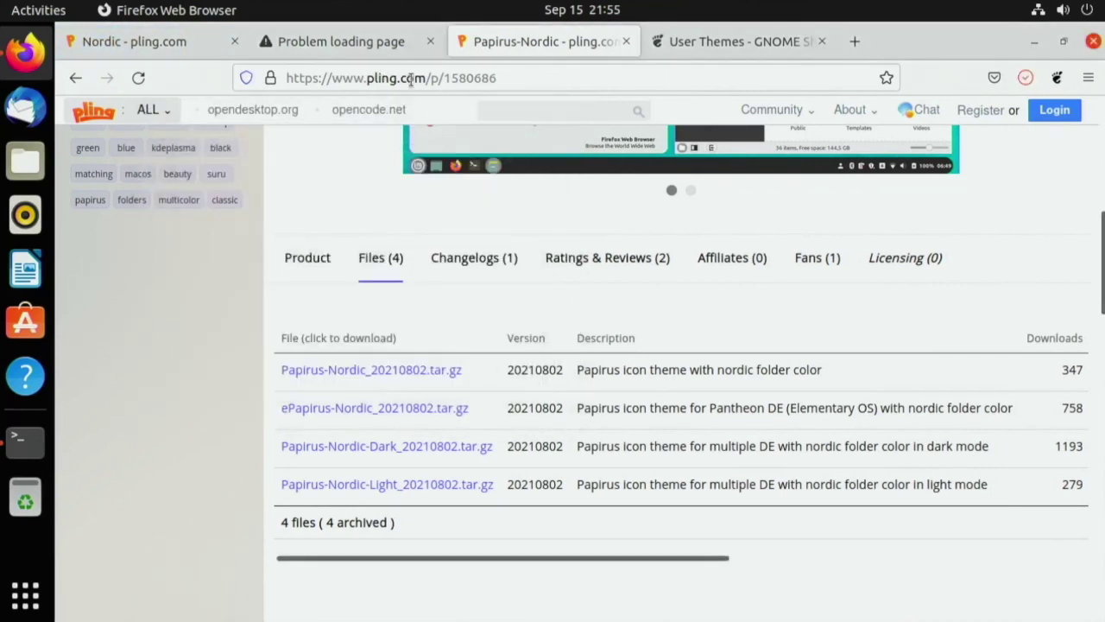
- Check the wallpaper download page, close the Nordic Mountain tab and minimize Firefox
click(355, 48)
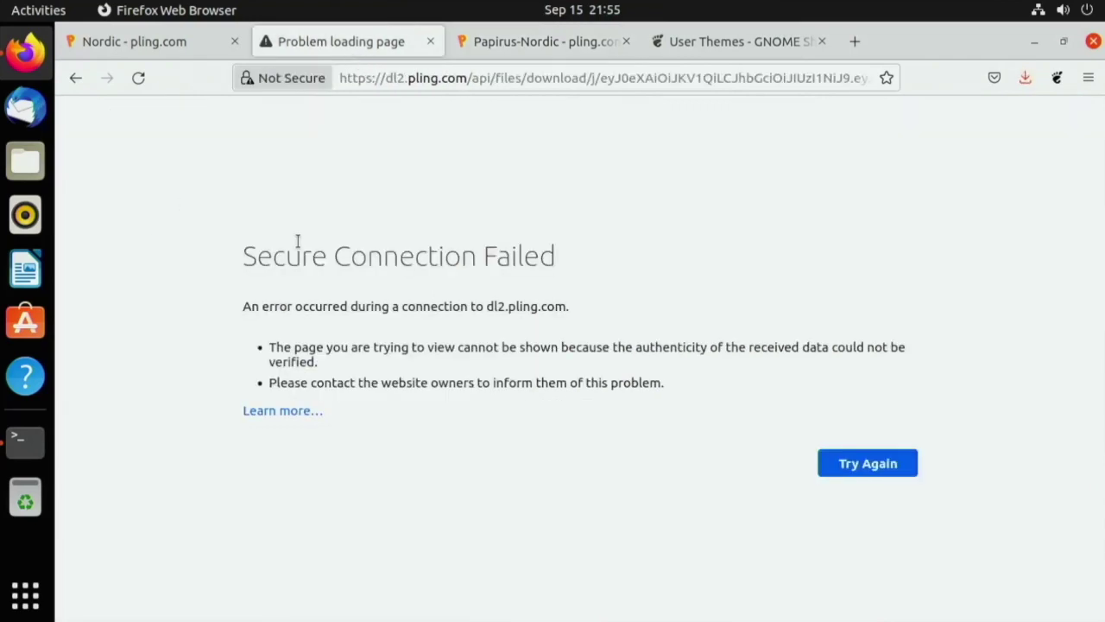
click(73, 77)
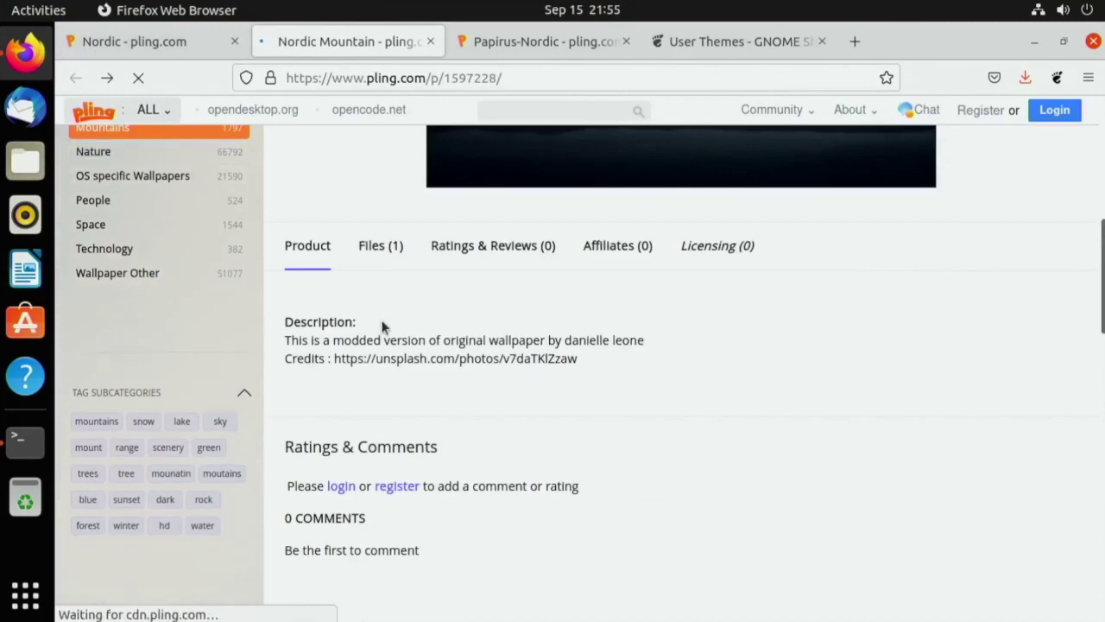
scroll(449, 311, up, 3)
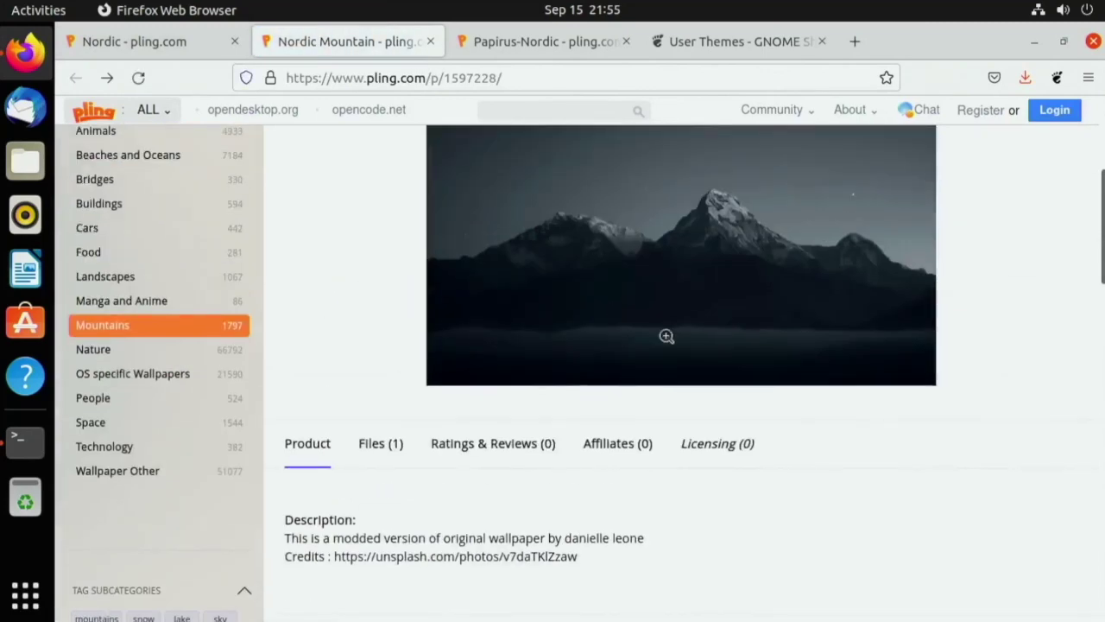
scroll(570, 309, up, 4)
scroll(572, 314, down, 3)
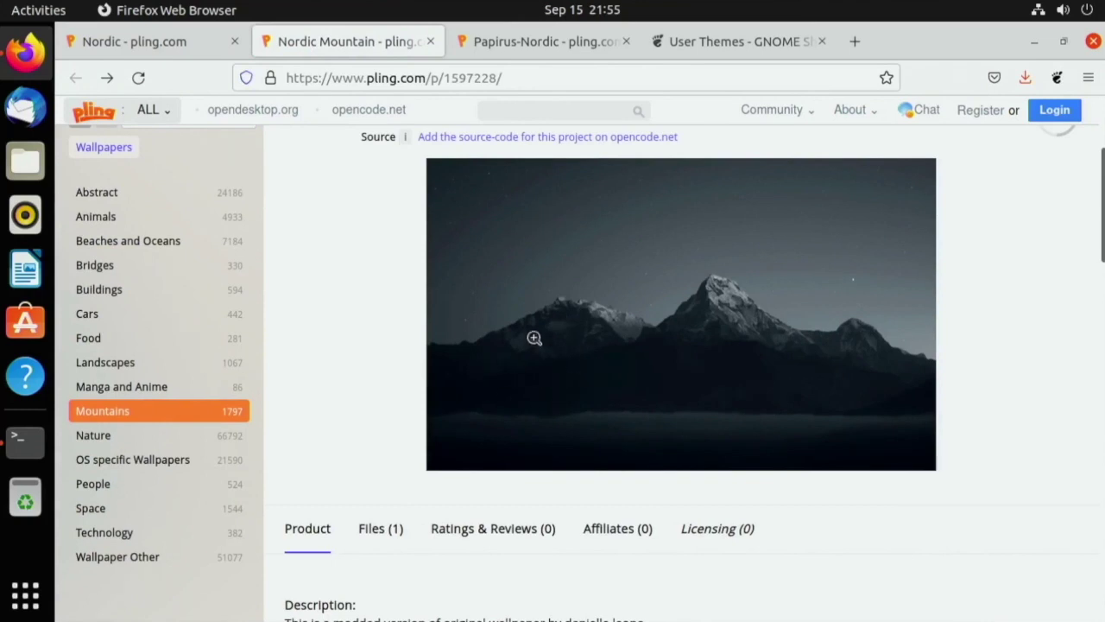
click(429, 41)
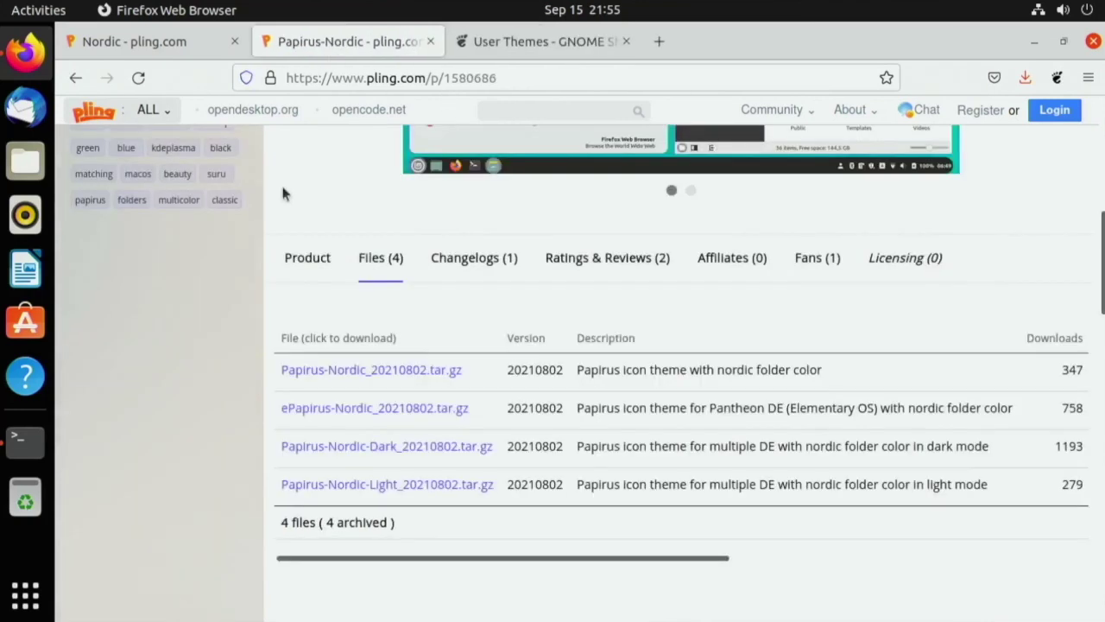
click(190, 45)
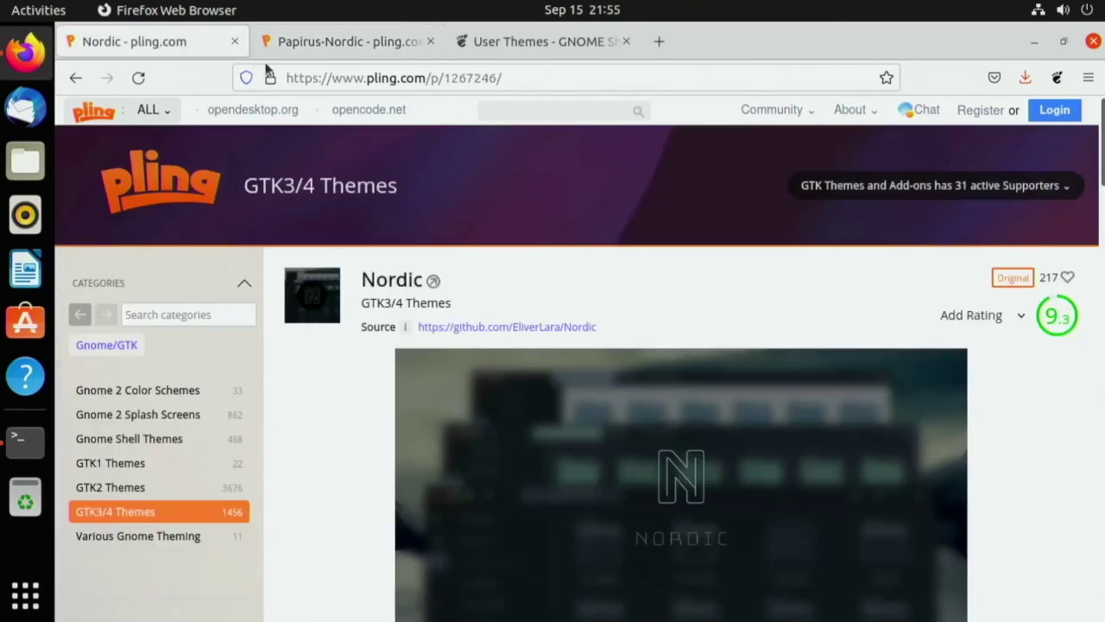
click(498, 43)
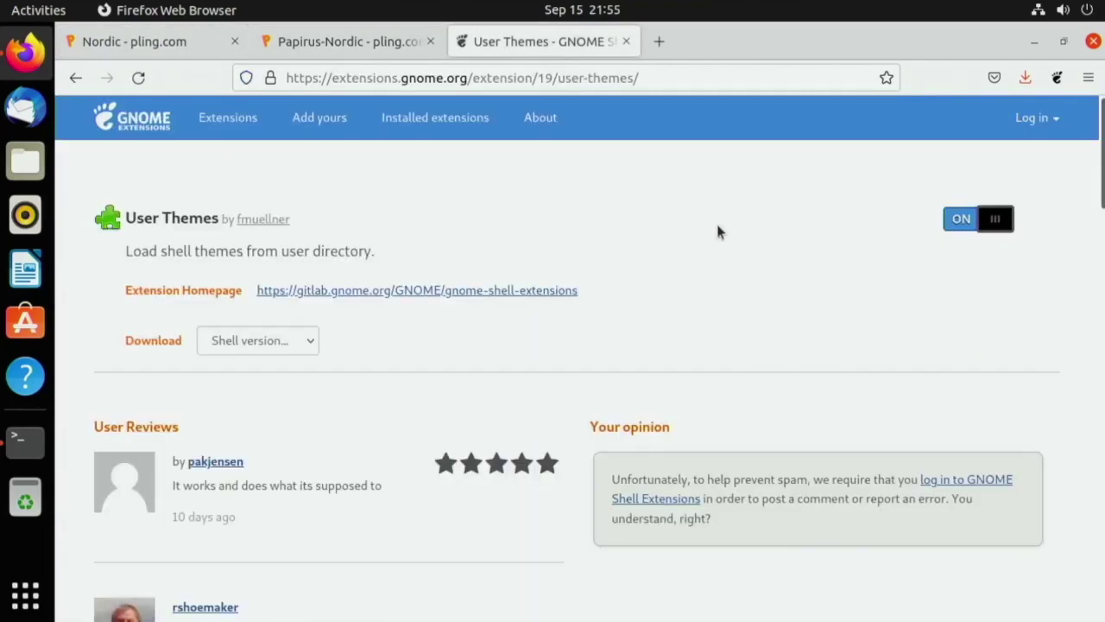
click(1032, 43)
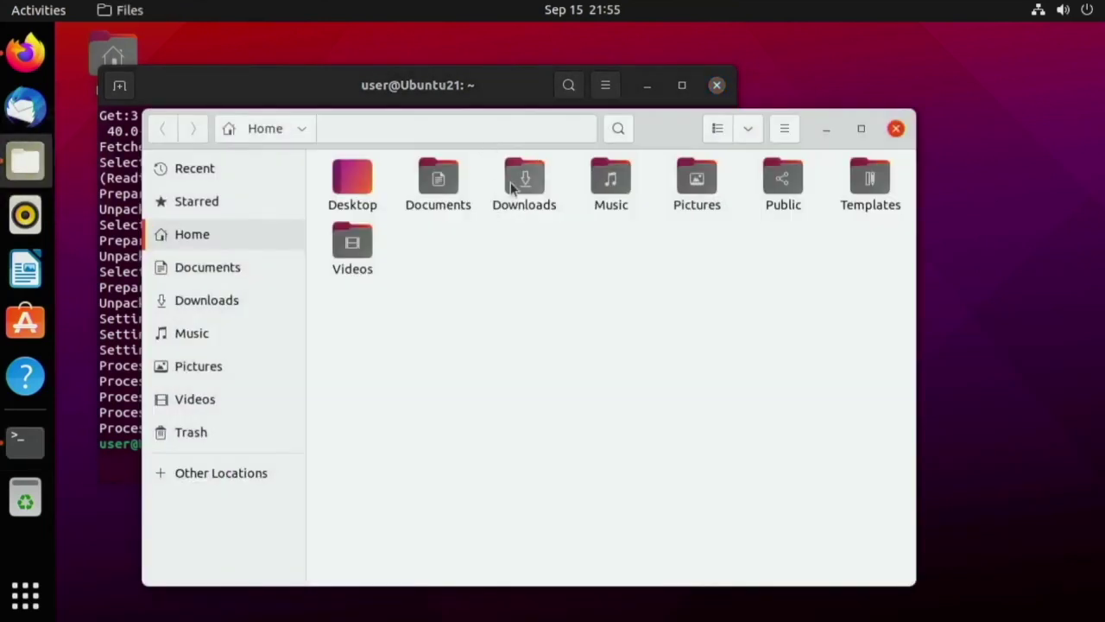
- Open Downloads and Extract Here both the Papirus-Nordic-Dark and Nordic.tar.xz archives
double_click(510, 188)
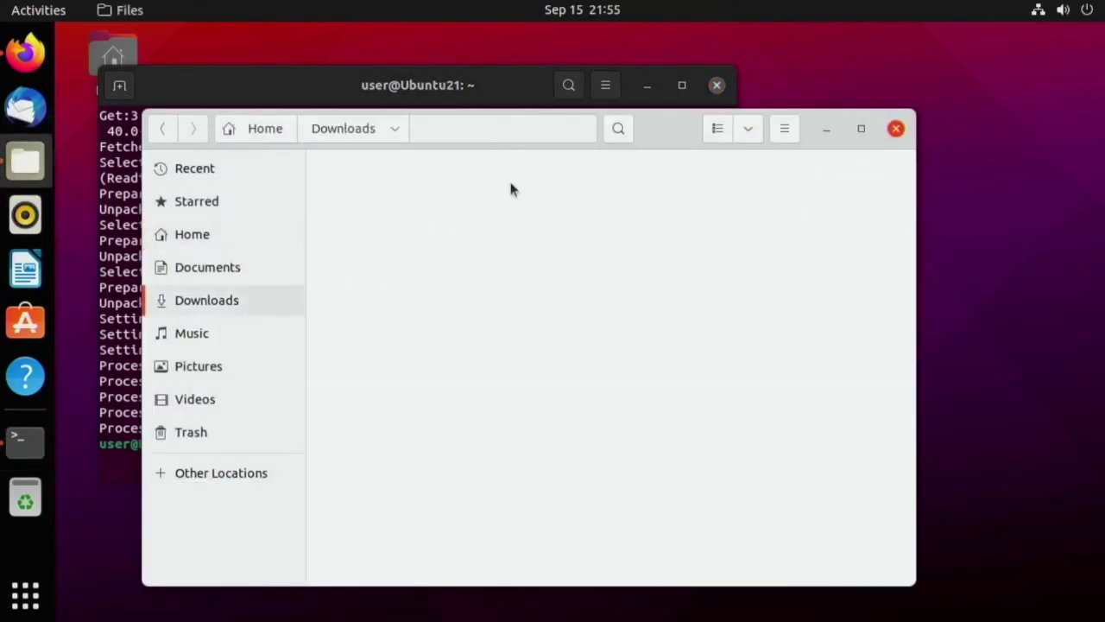
right_click(367, 220)
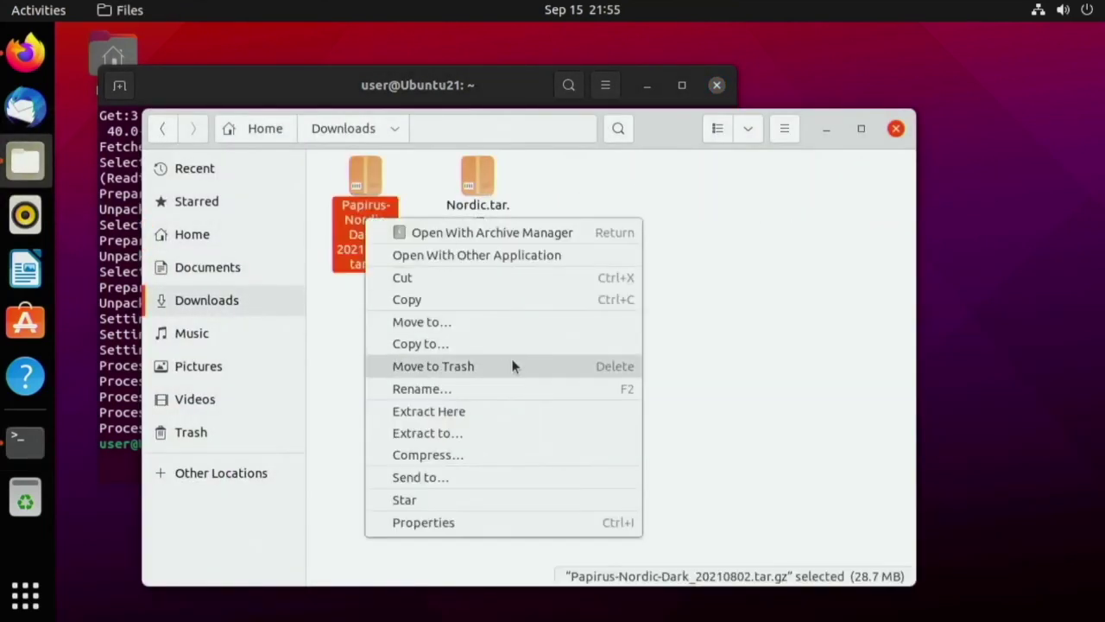
click(427, 413)
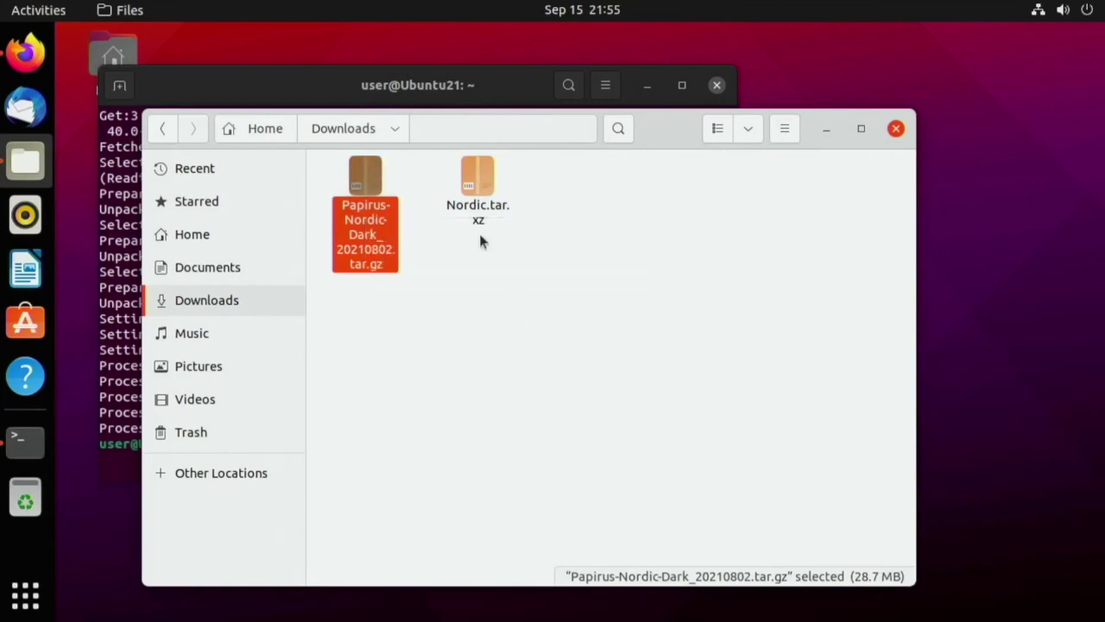
right_click(560, 180)
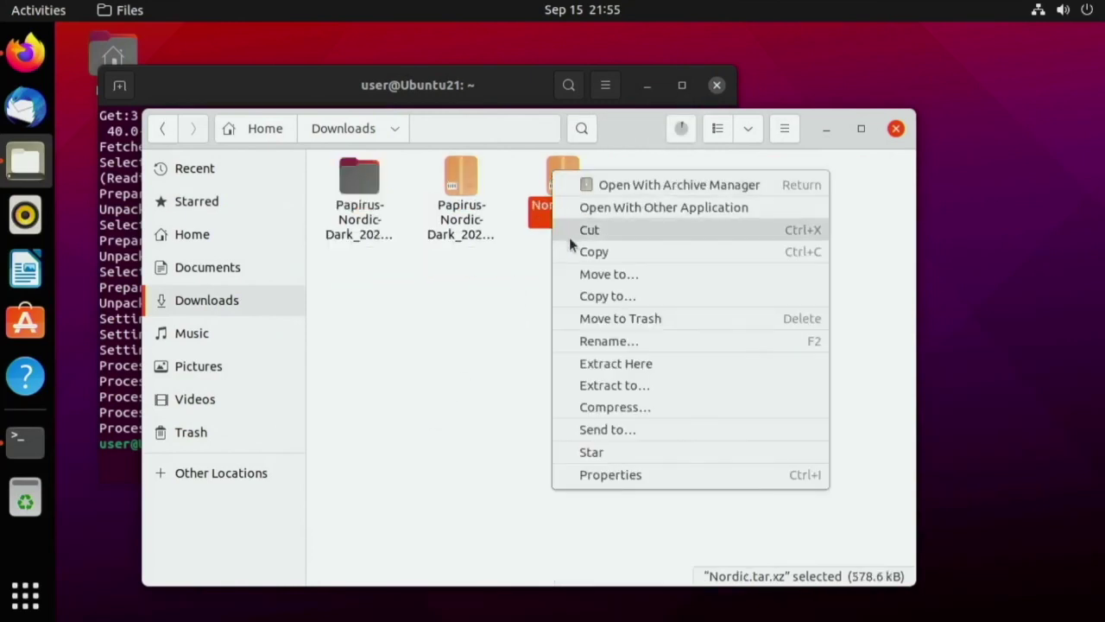
click(596, 364)
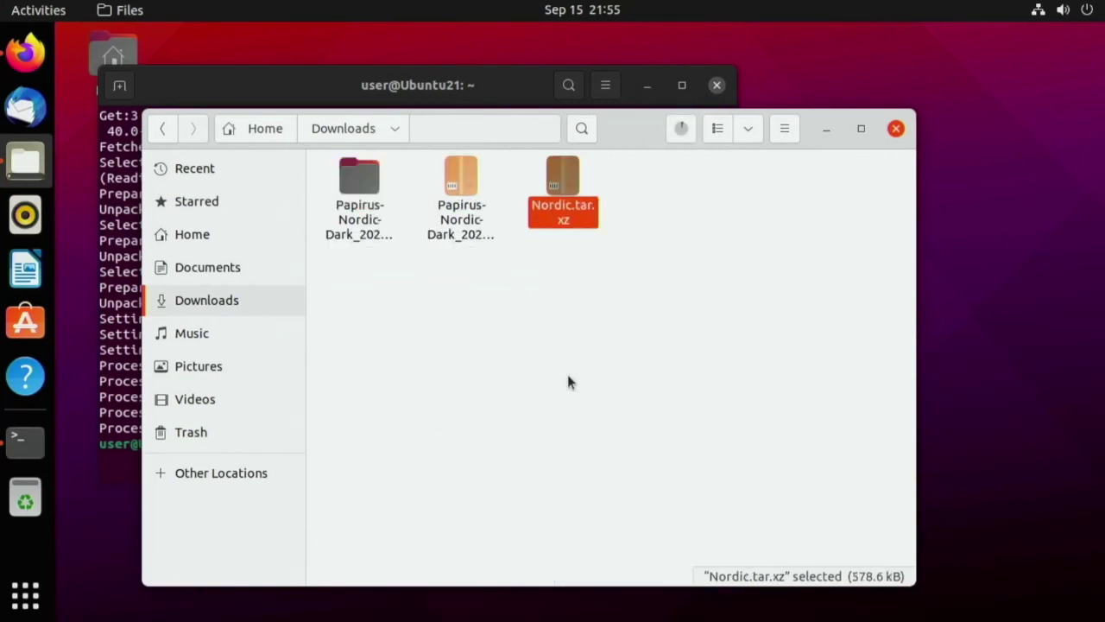
right_click(515, 388)
- In a Downloads terminal, copy the Nordic folder recursively into /usr/share/themes/ with sudo cp -r
click(553, 487)
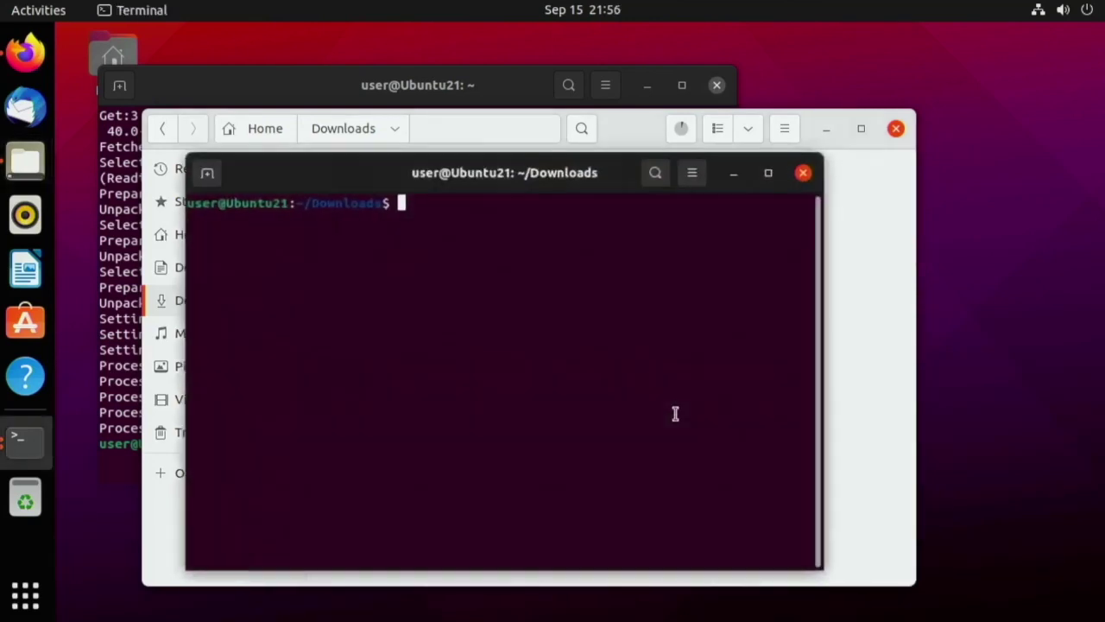
text(sudo cp)
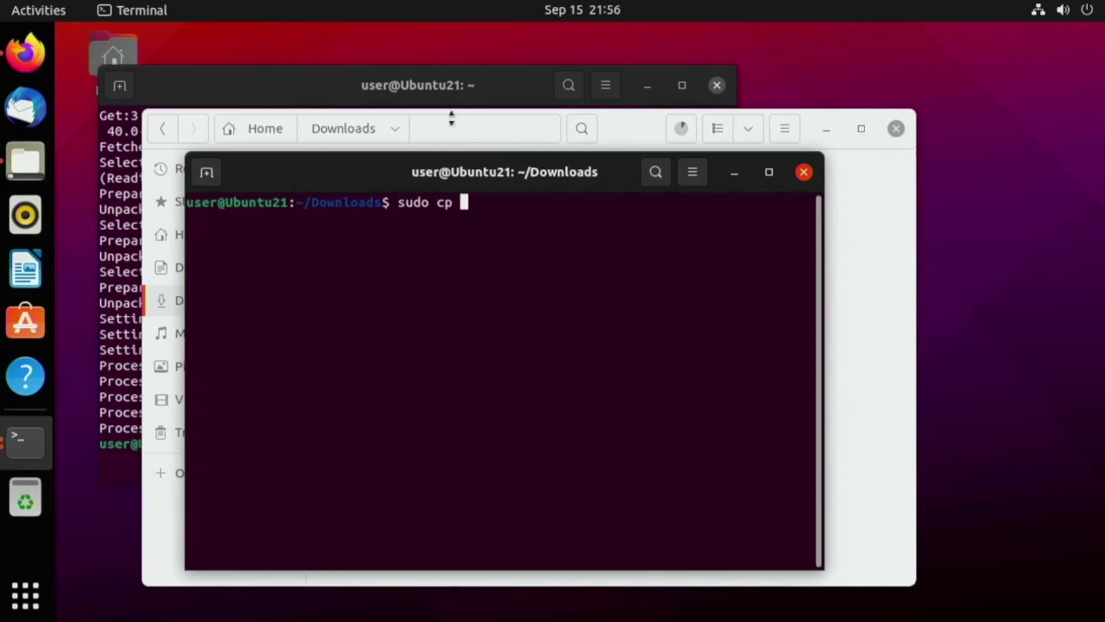
drag(445, 167, 638, 288)
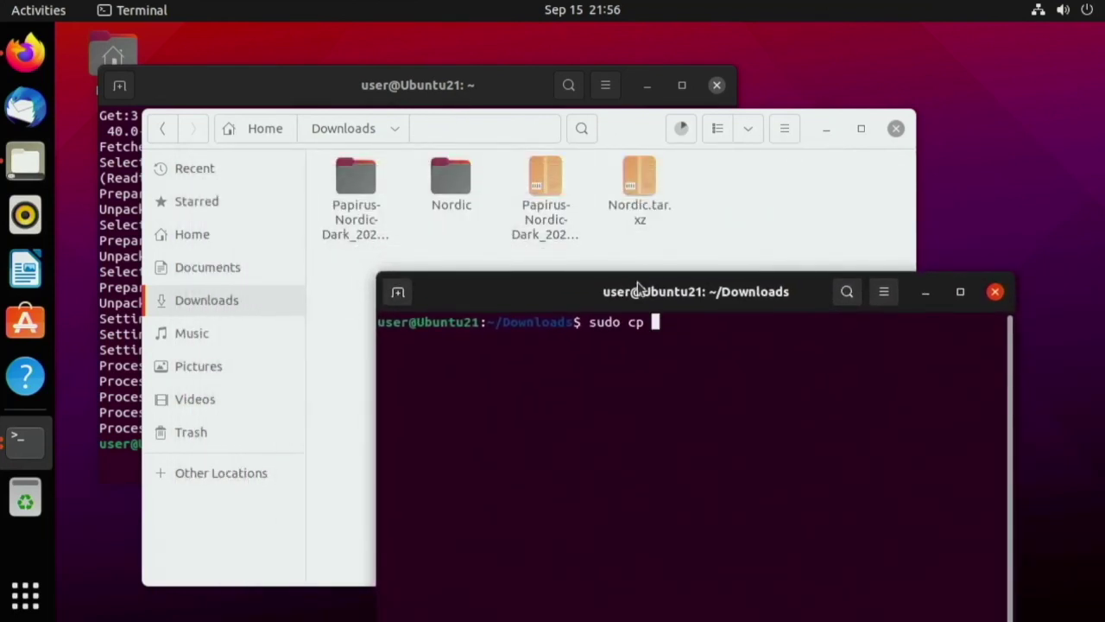
text(Nor)
key(Tab)
text(/u)
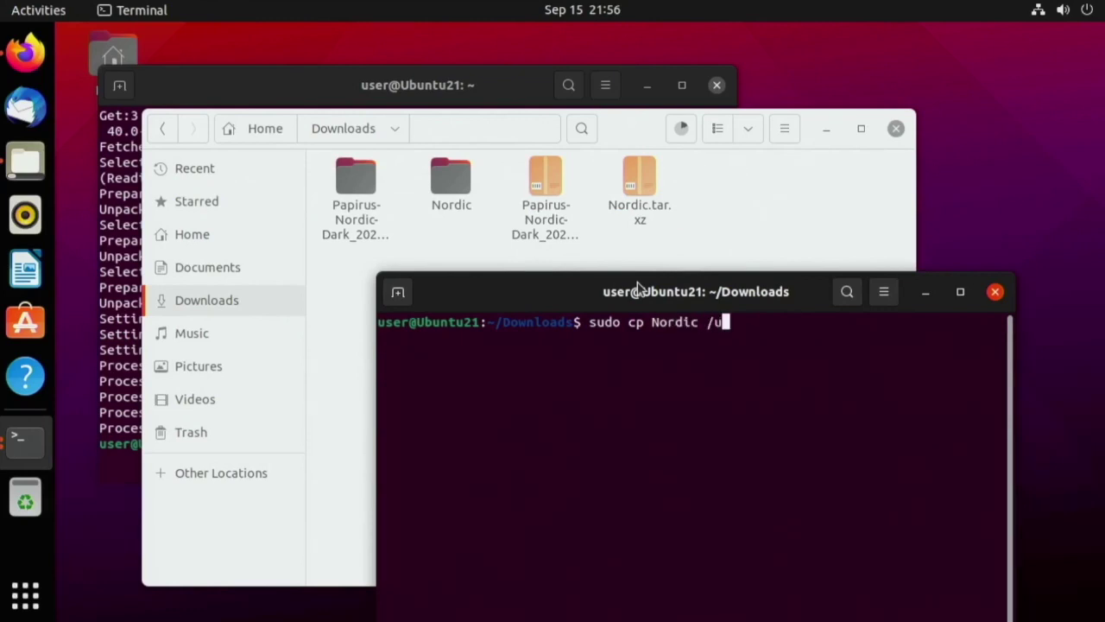
text(sr/share)
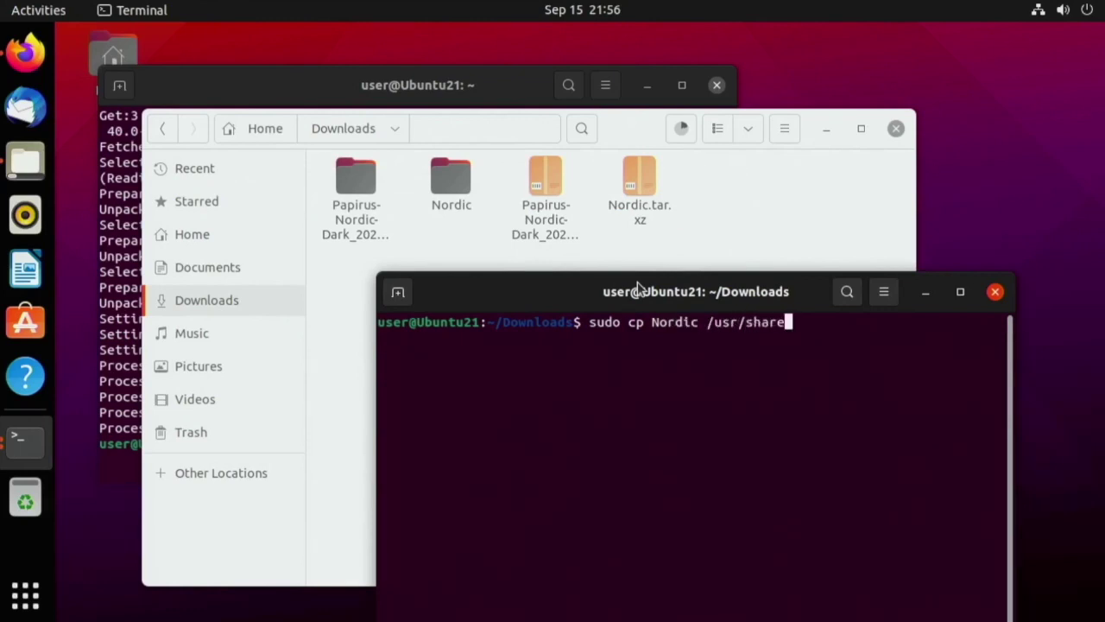
text(/themes/)
key(Return)
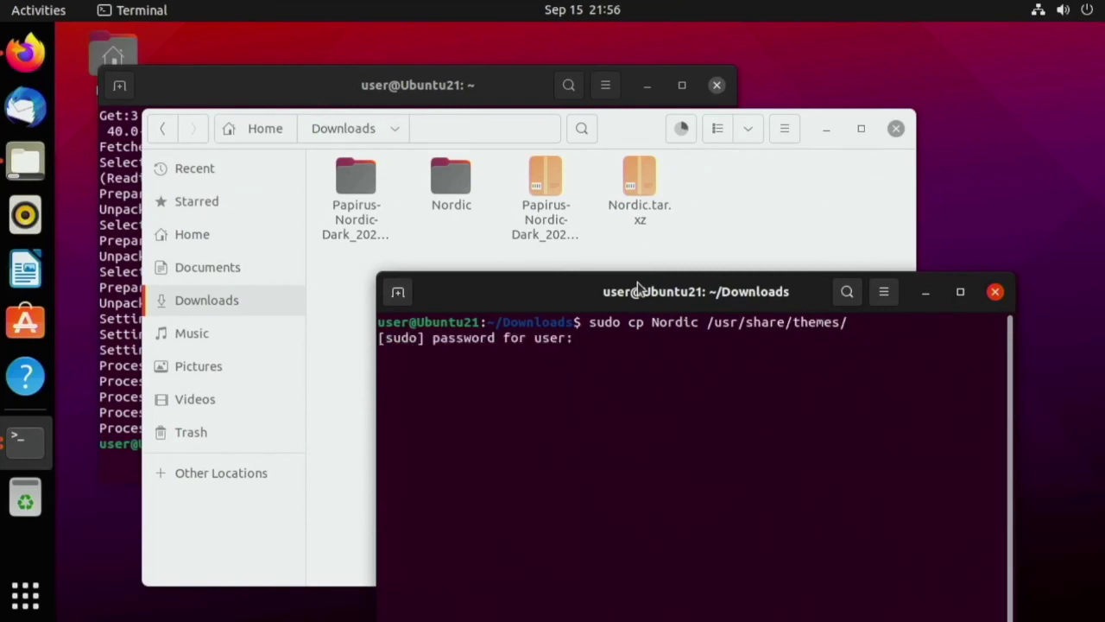
key(Return)
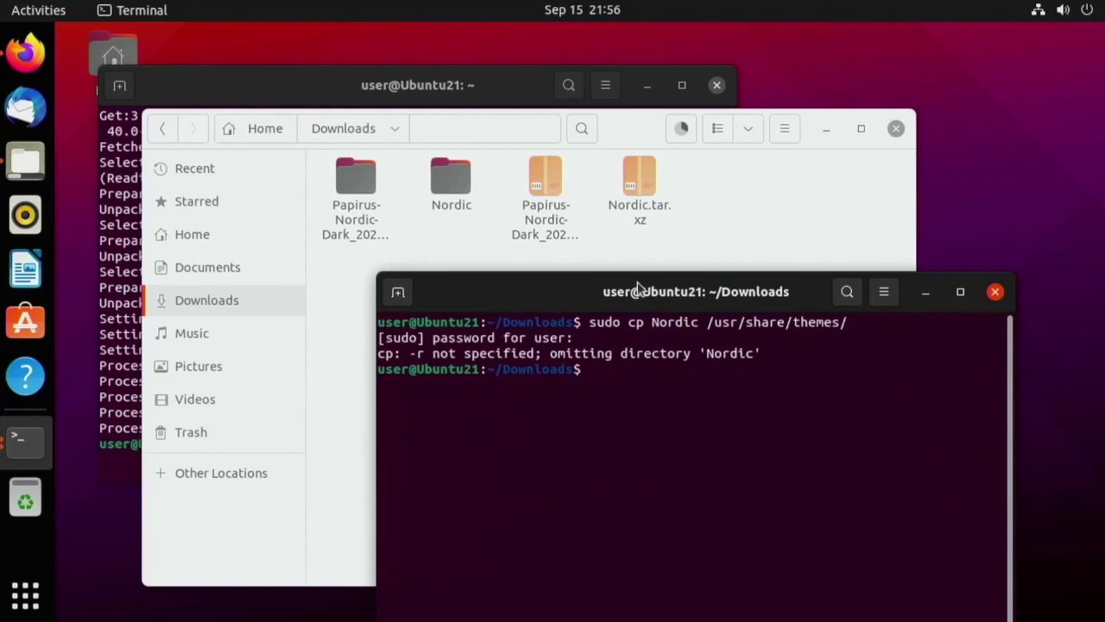
key(Up)
key(Left)
key(Left)
key(Left)
key(Left)
key(Left)
key(Left)
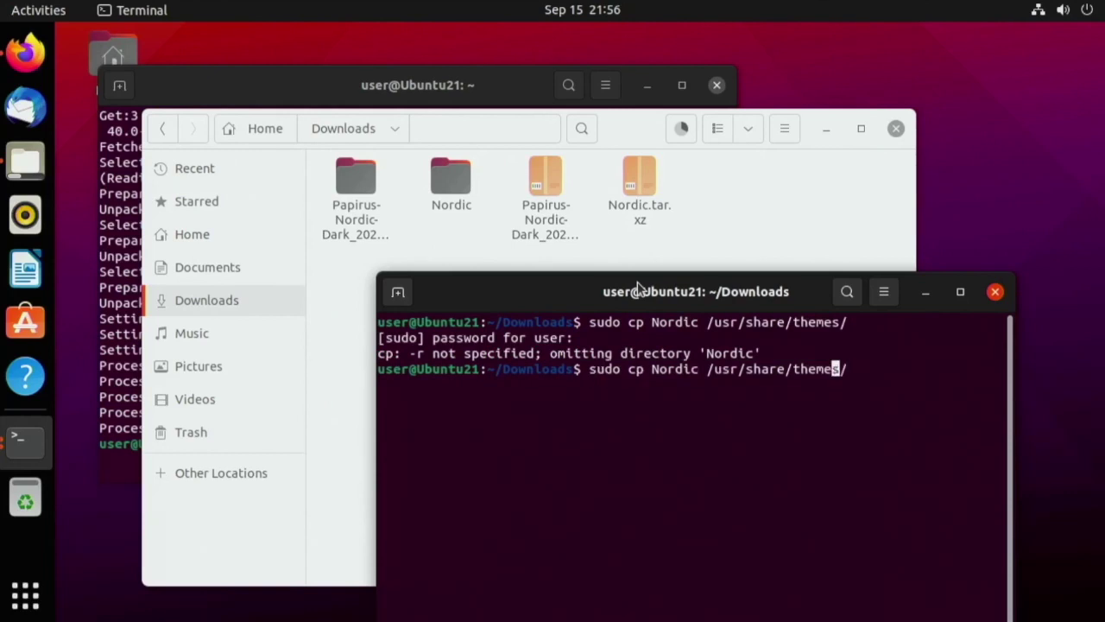
key(Left)
key(Left)
key(Left)
key(Left)
key(Left)
key(Left)
key(Left)
key(Left)
key(Left)
key(Left)
key(Left)
key(Left)
key(Left)
key(Left)
key(Left)
key(Left)
key(Left)
key(Left)
key(Left)
key(Left)
text(-r)
key(Return)
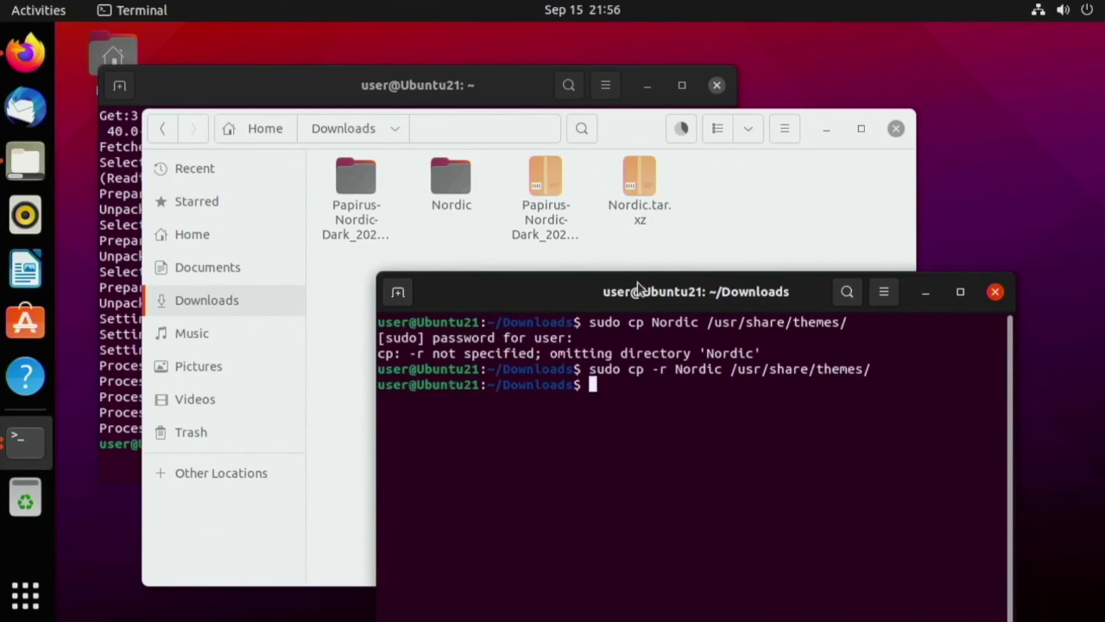
- Copy Papirus-Nordic-Dark_20210802 recursively into /usr/share/icons/
key(Up)
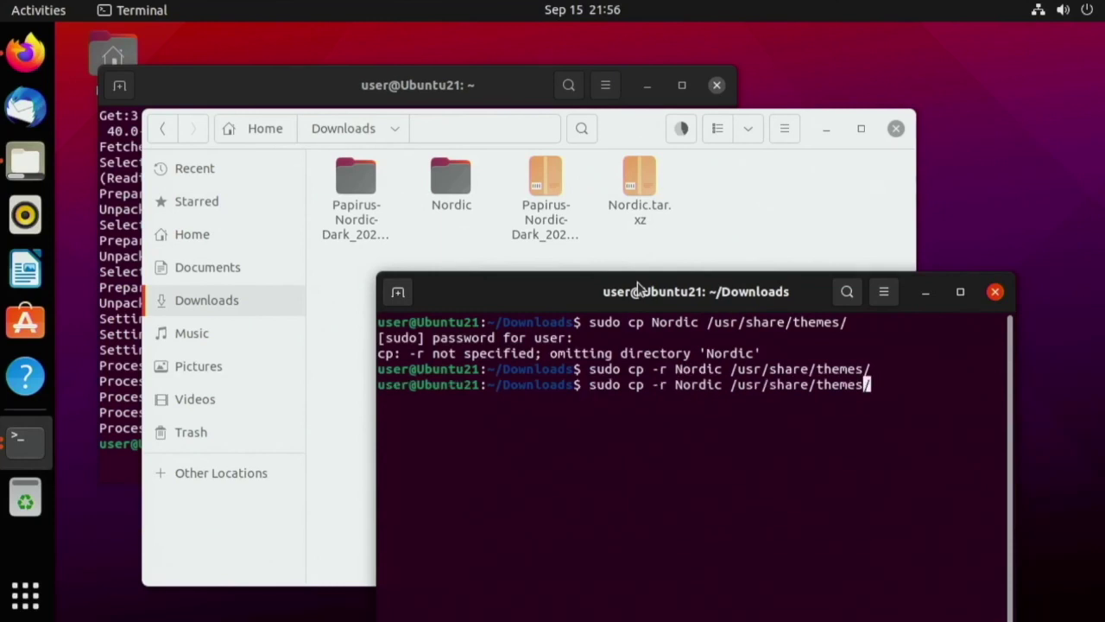
key(Left)
key(Left)
key(Left)
key(Left)
key(Left)
key(Left)
key(Left)
key(Left)
key(Left)
key(Left)
key(Left)
key(Left)
key(Left)
key(Left)
key(Left)
key(Left)
key(Left)
key(Left)
key(Left)
key(Right)
key(Right)
key(Right)
key(Right)
key(Right)
key(Right)
key(Right)
key(Right)
key(Right)
key(Right)
key(Right)
key(Right)
key(Right)
key(Right)
key(Right)
key(Right)
key(Right)
key(Right)
key(Right)
key(BackSpace)
key(BackSpace)
key(BackSpace)
key(BackSpace)
key(BackSpace)
key(BackSpace)
key(BackSpace)
key(BackSpace)
key(BackSpace)
key(BackSpace)
key(BackSpace)
key(BackSpace)
key(BackSpace)
key(BackSpace)
key(BackSpace)
key(BackSpace)
key(BackSpace)
key(BackSpace)
key(BackSpace)
key(BackSpace)
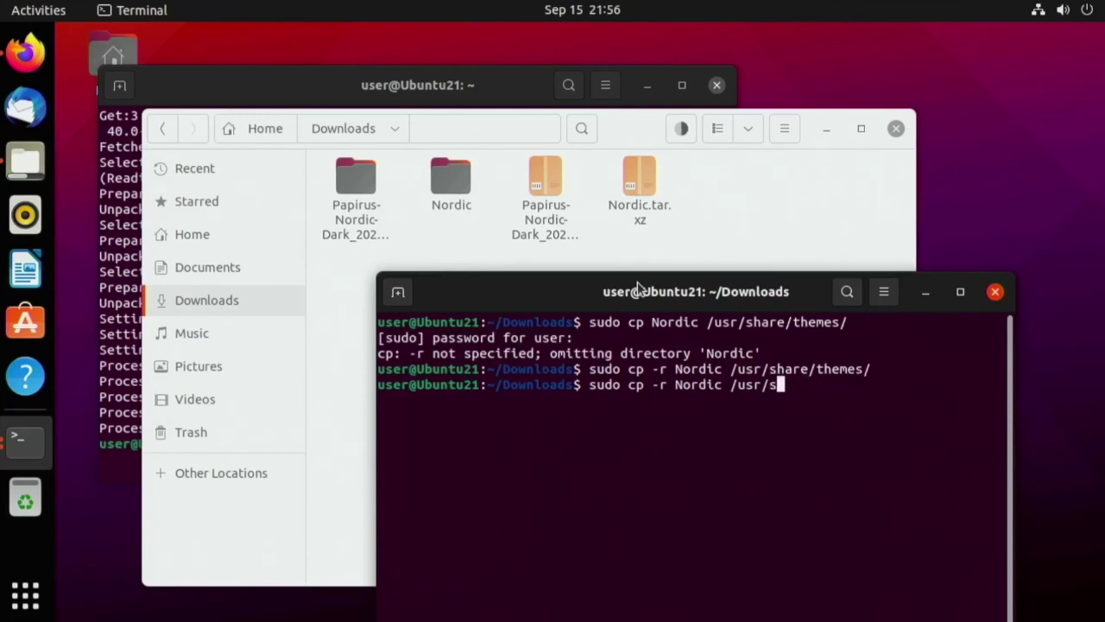
text(P)
key(Tab)
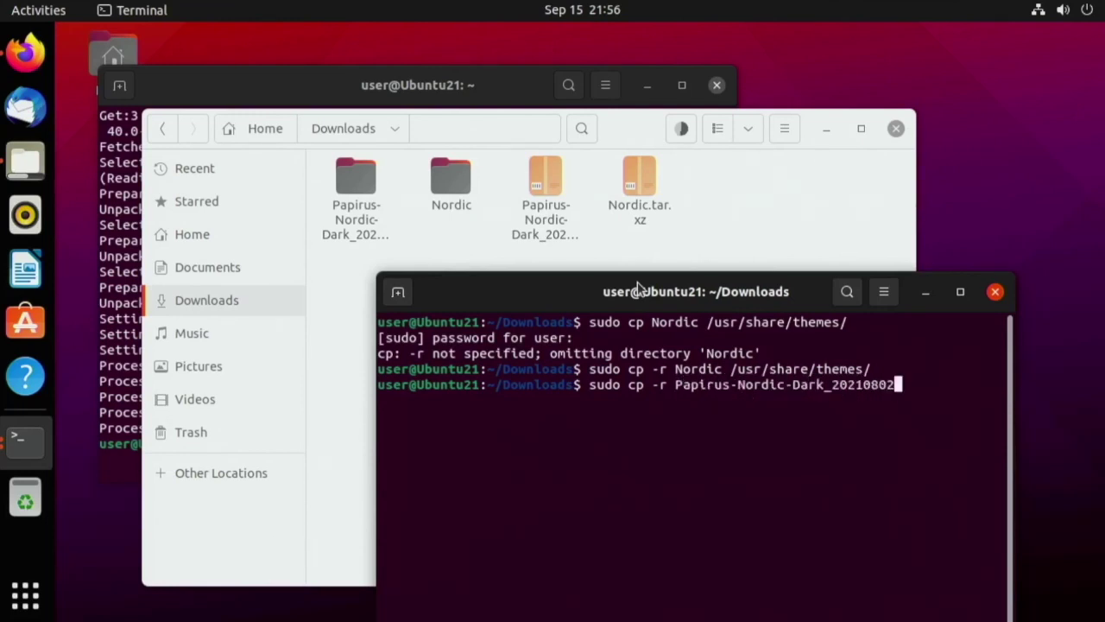
text(/usr/share)
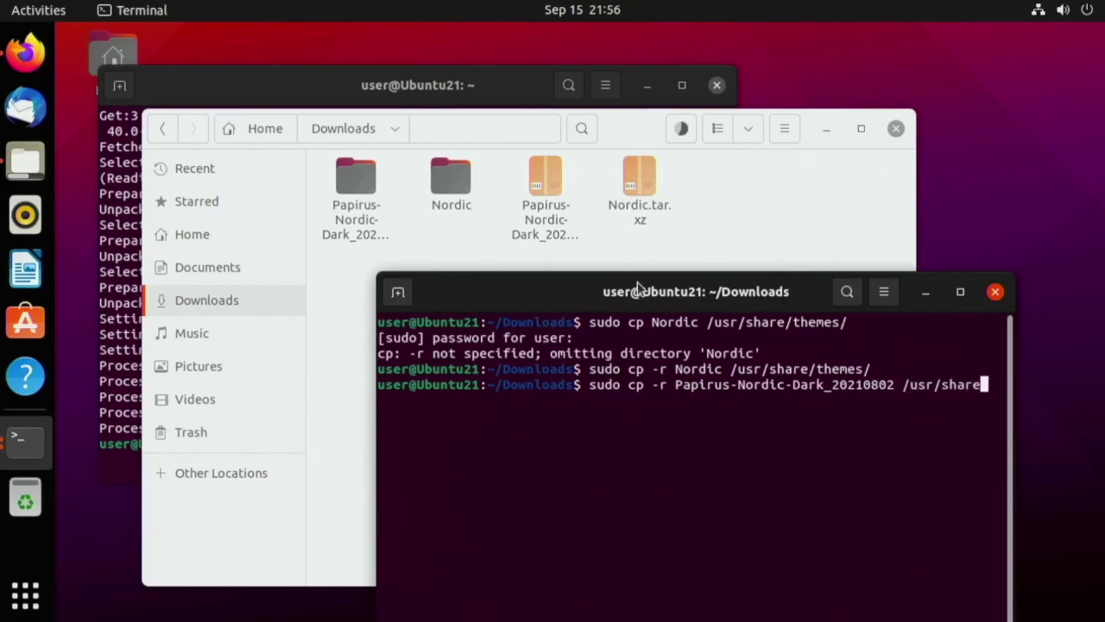
text(/icons/)
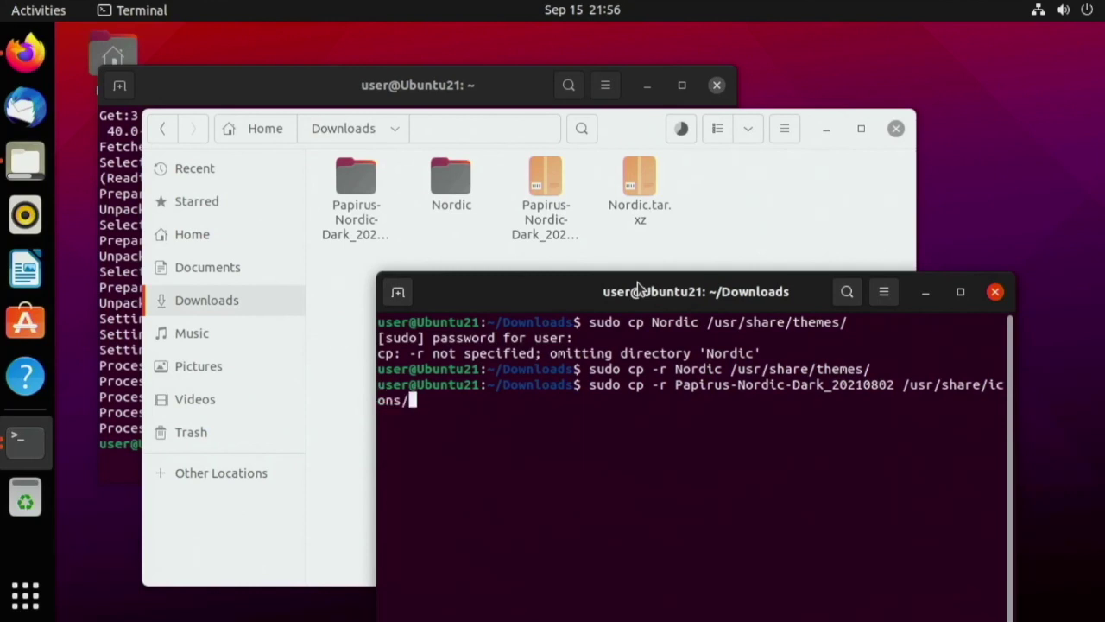
key(Return)
- Close both terminals and the Files window
click(994, 293)
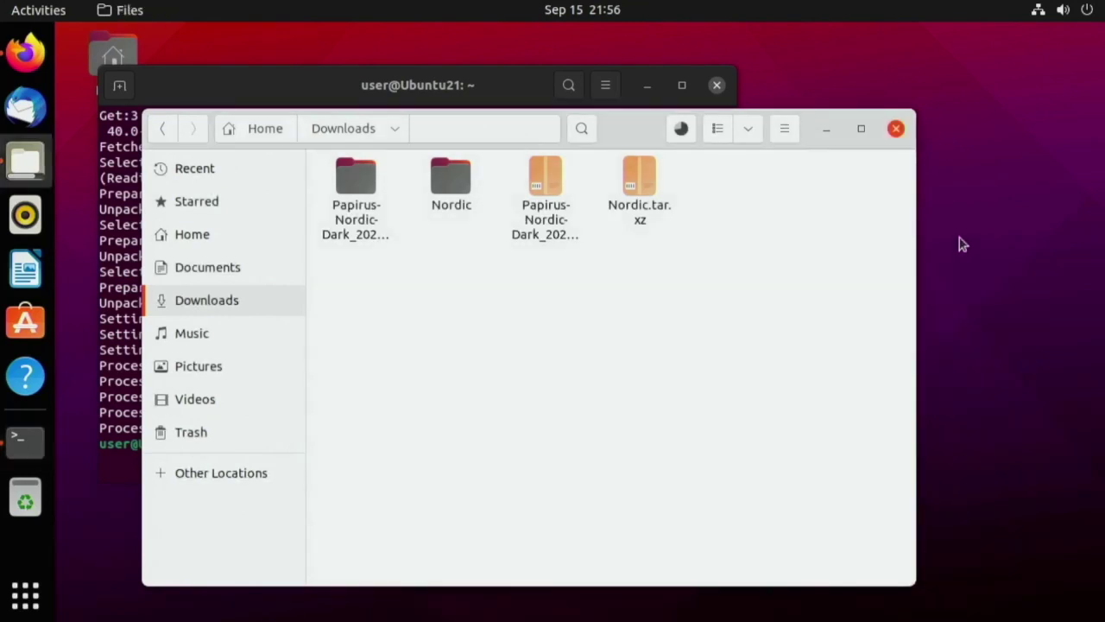
click(896, 129)
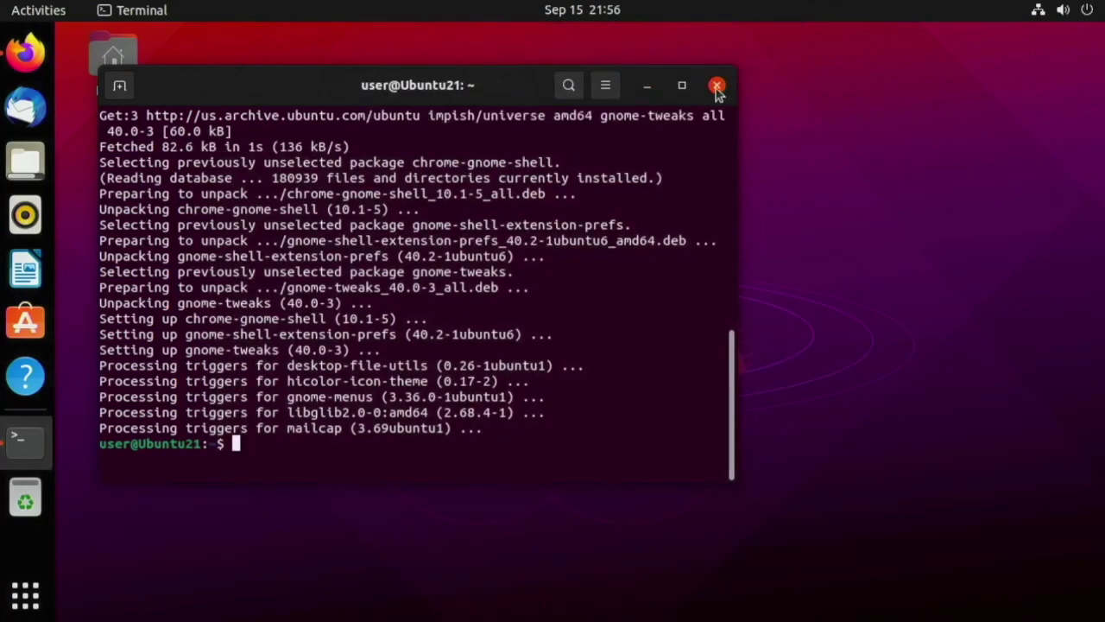
click(717, 86)
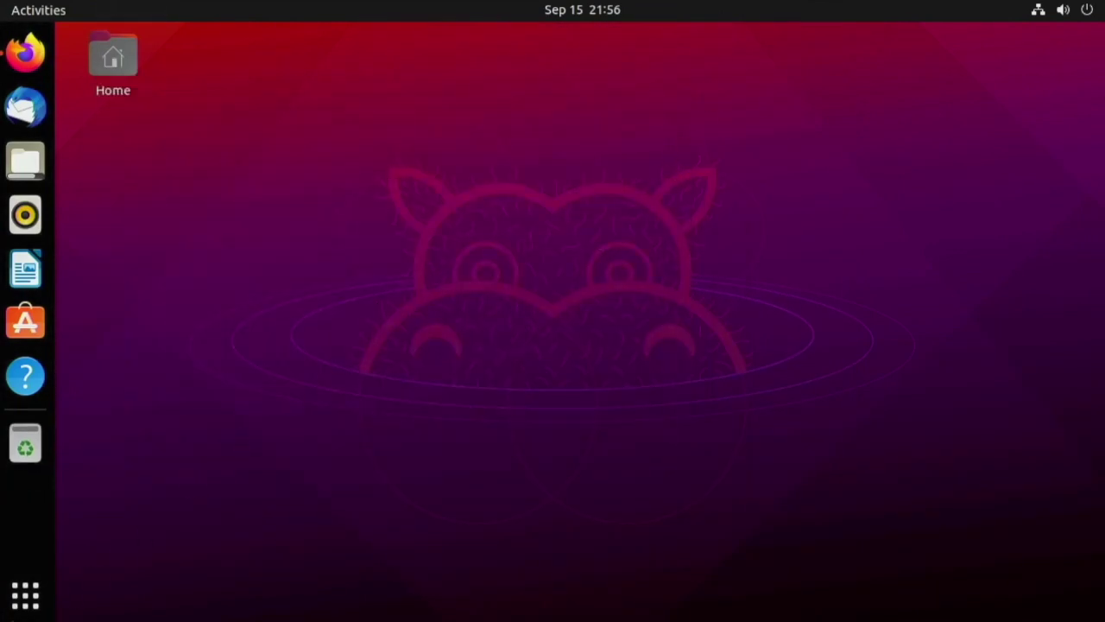
- Launch Tweaks and set the Applications theme to Nordic under Appearance
click(25, 594)
text(tweak)
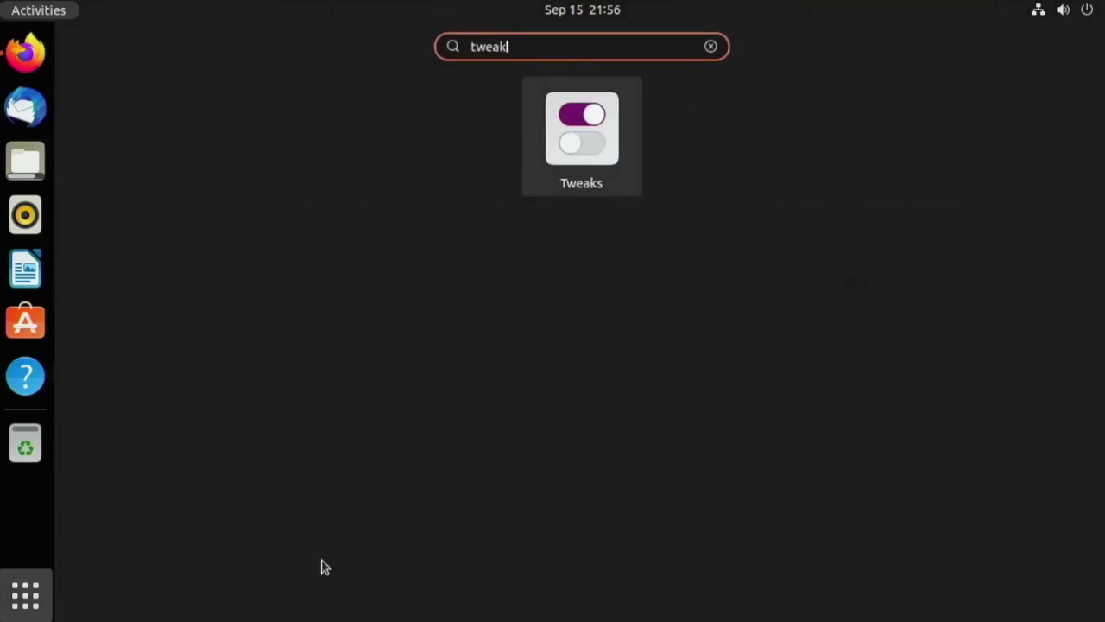
key(Return)
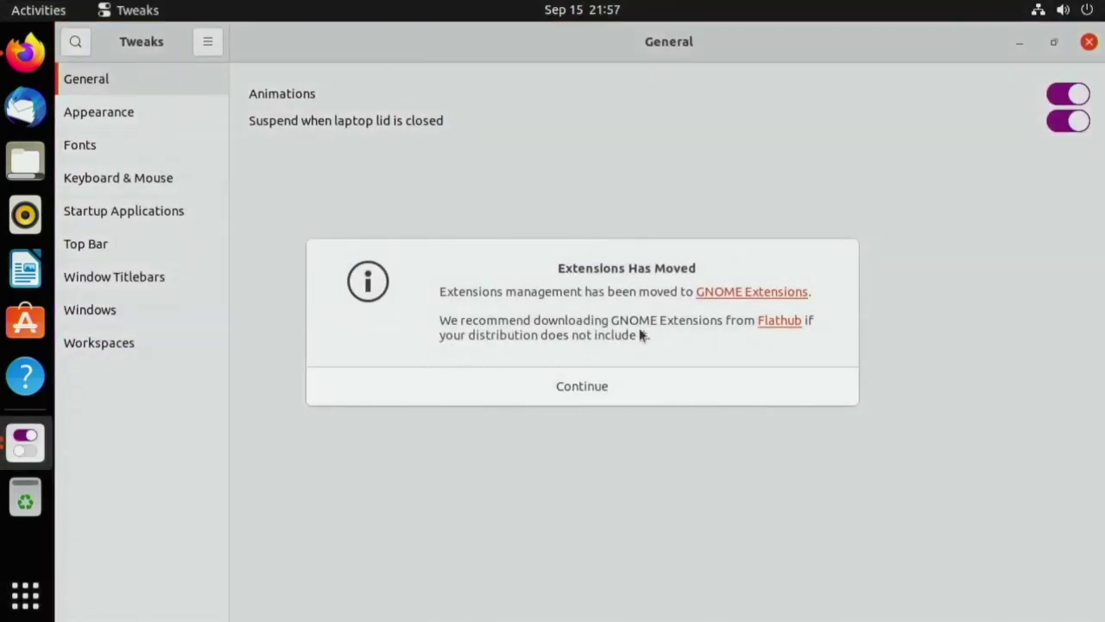
click(571, 386)
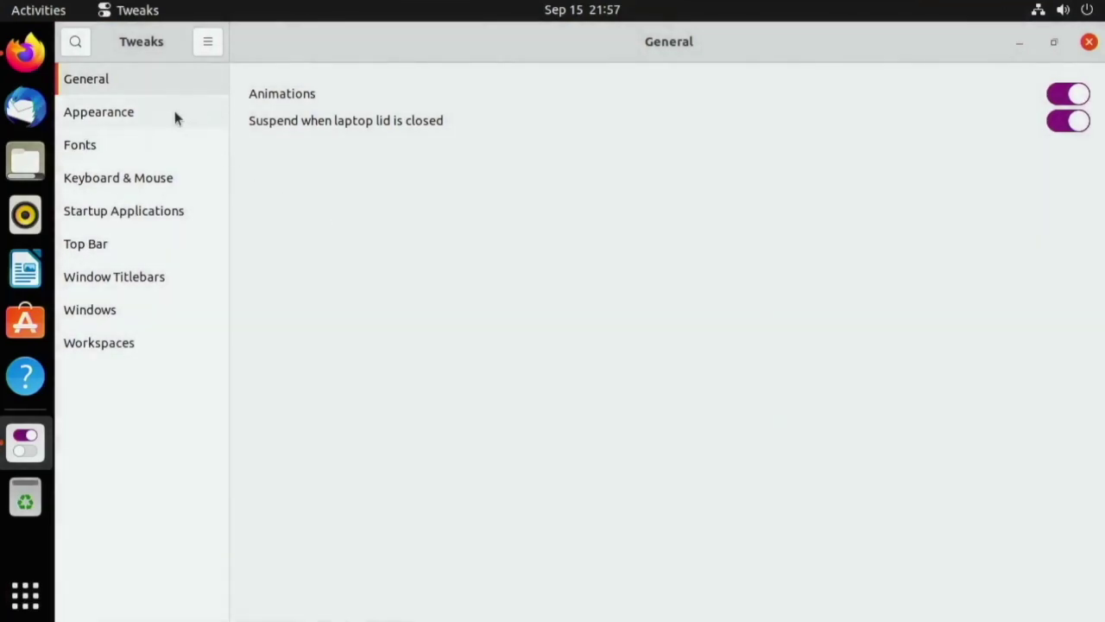
click(175, 113)
click(981, 125)
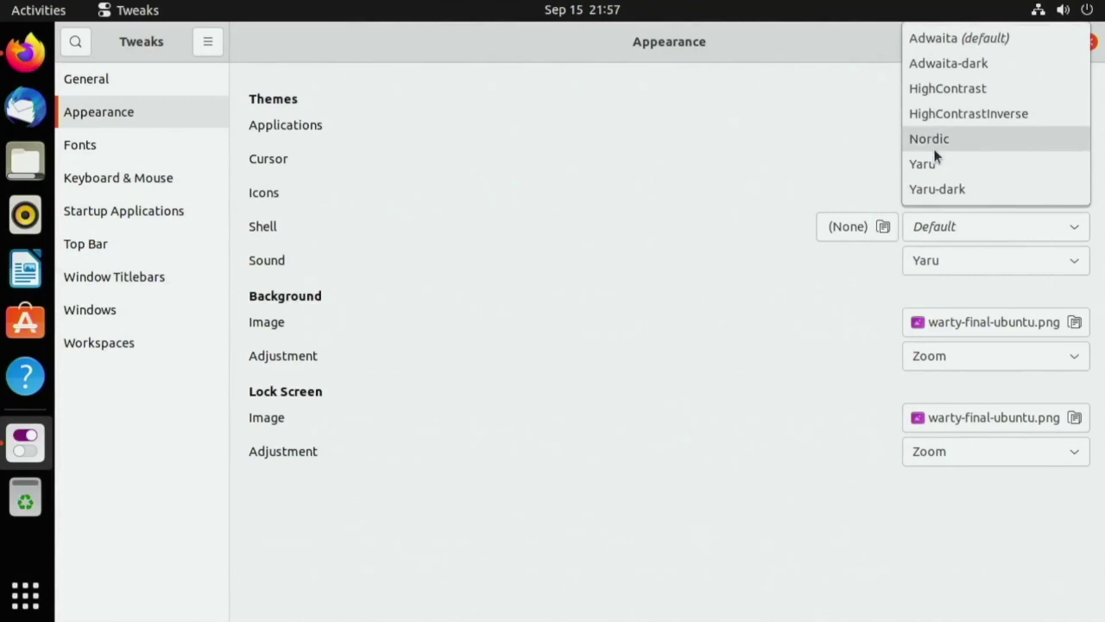
click(922, 164)
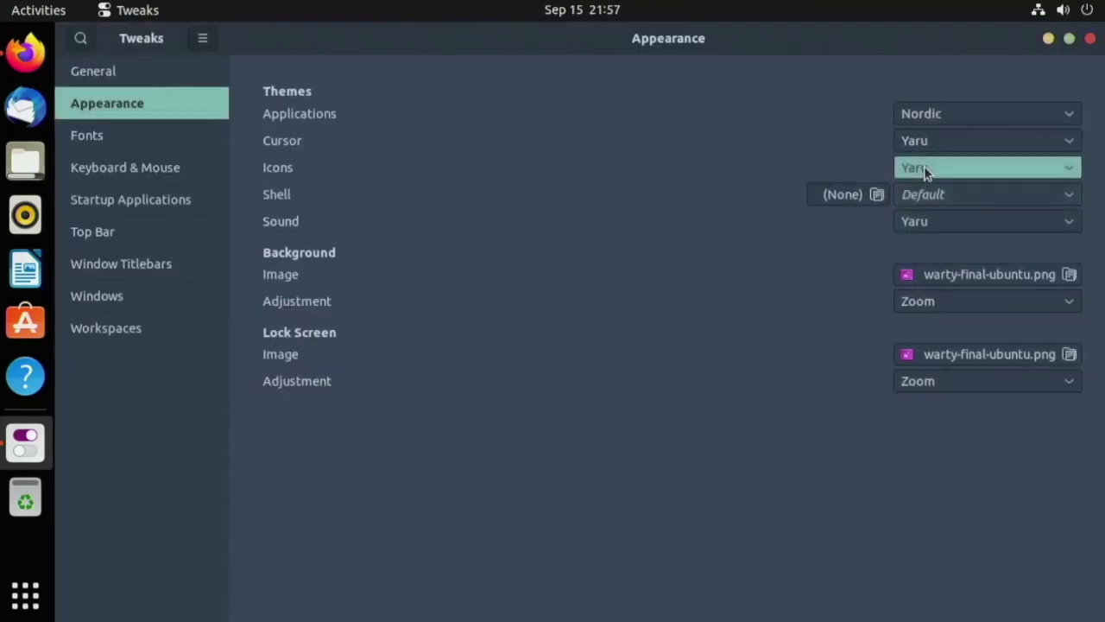
- Set the Shell theme to Nordic, keeping Cursor and Sound as Yaru, then close Tweaks
click(923, 142)
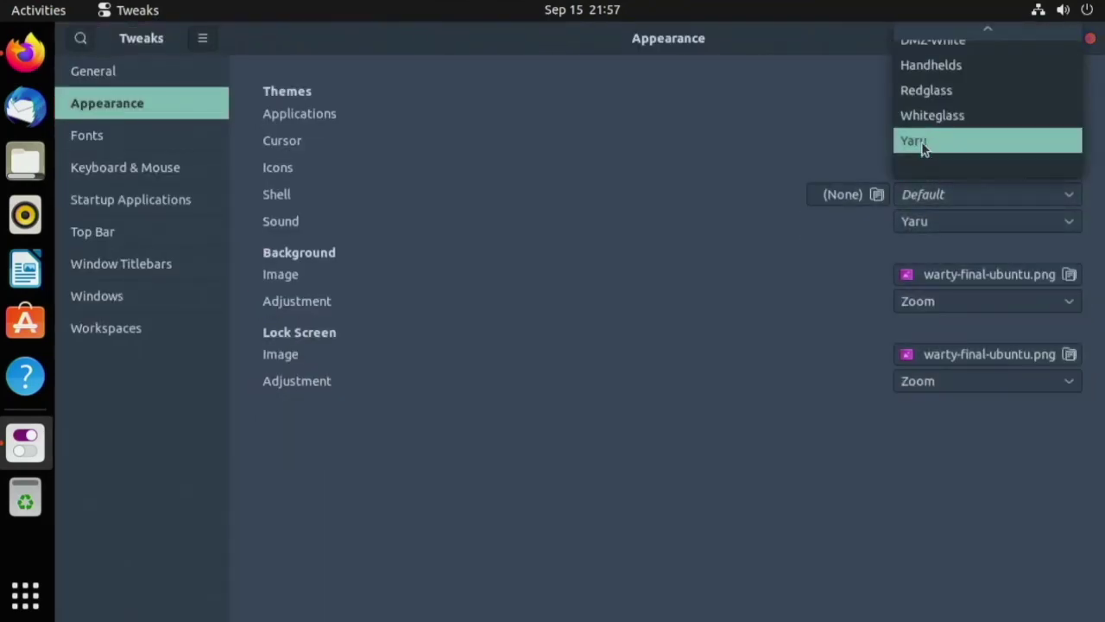
click(838, 129)
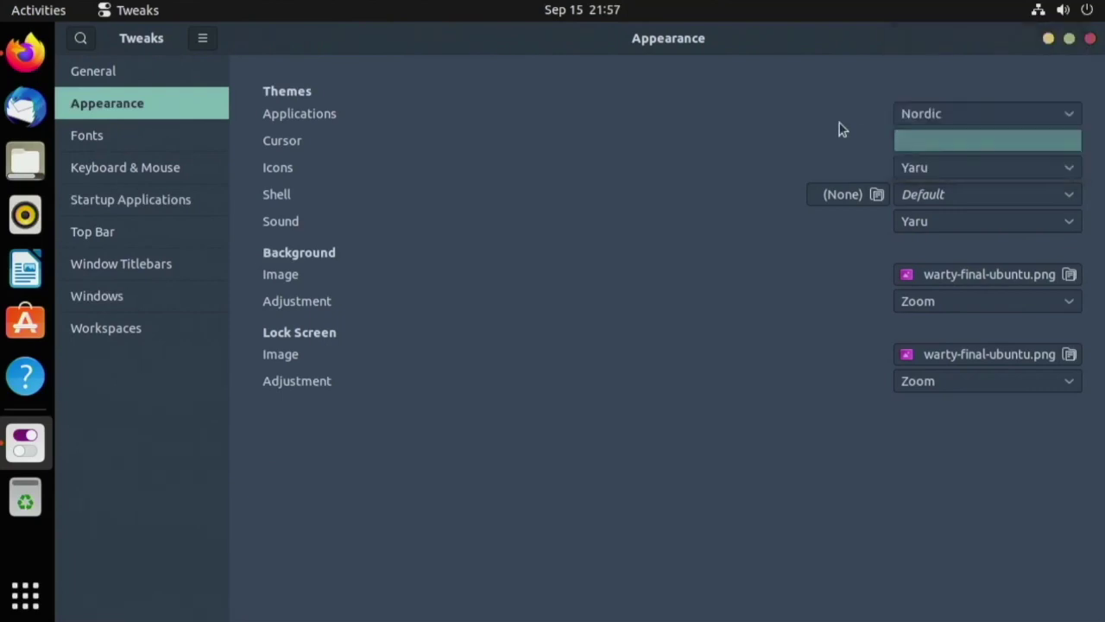
click(930, 198)
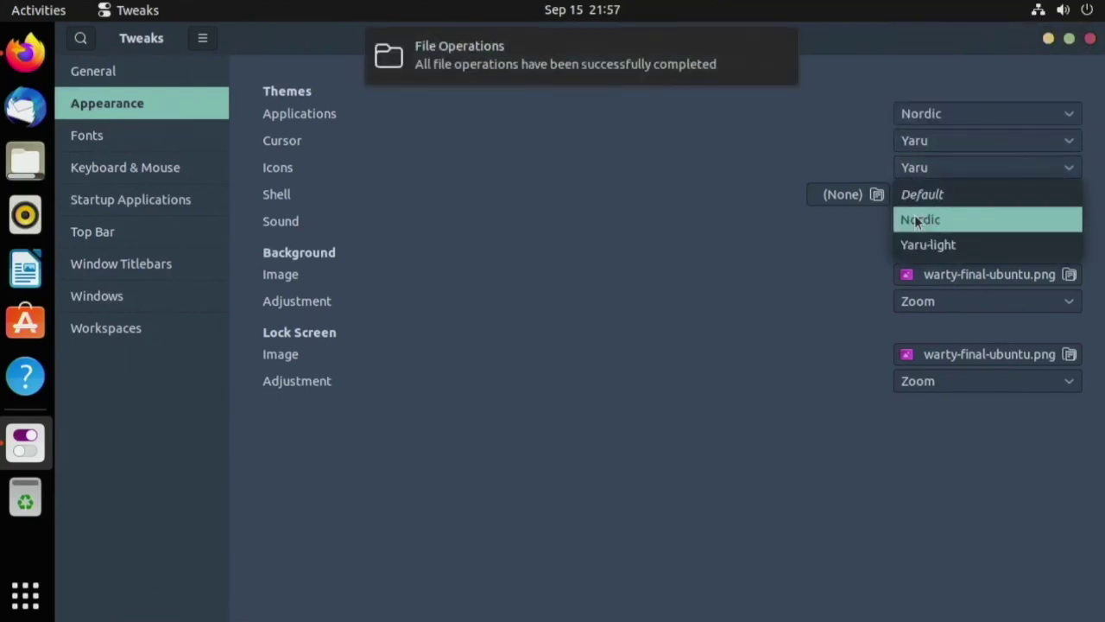
click(918, 221)
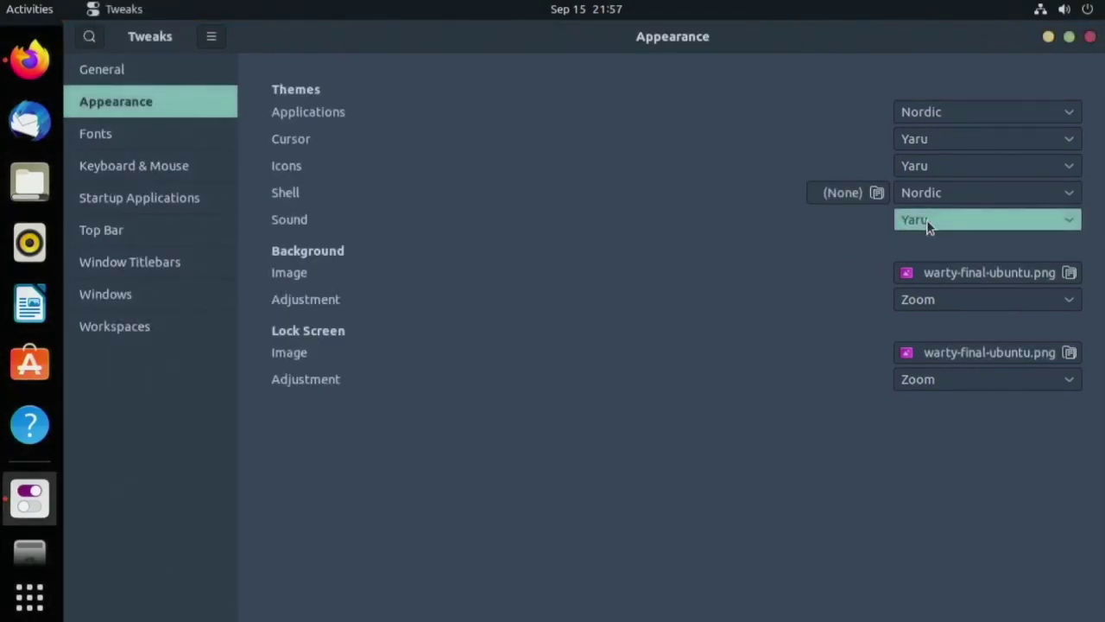
click(928, 223)
click(846, 243)
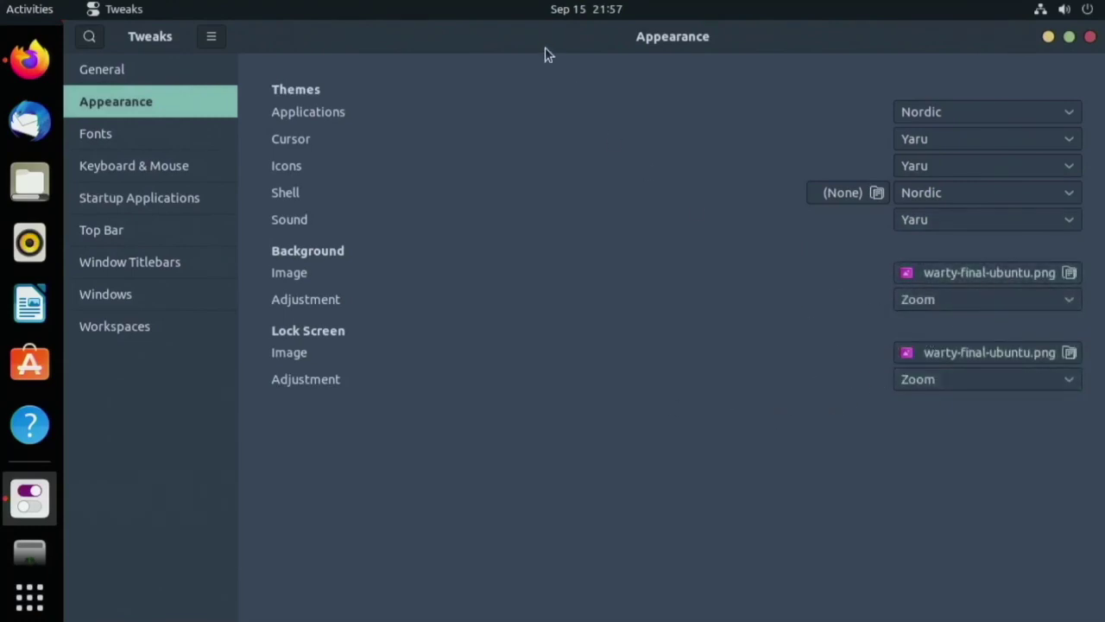
drag(545, 54, 494, 109)
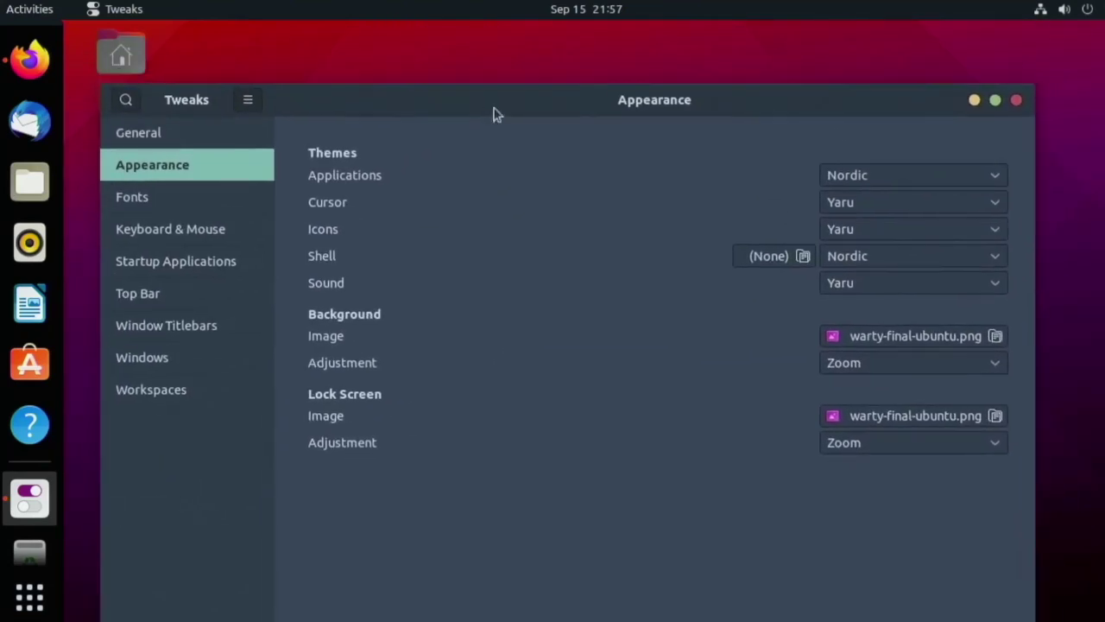
click(1016, 101)
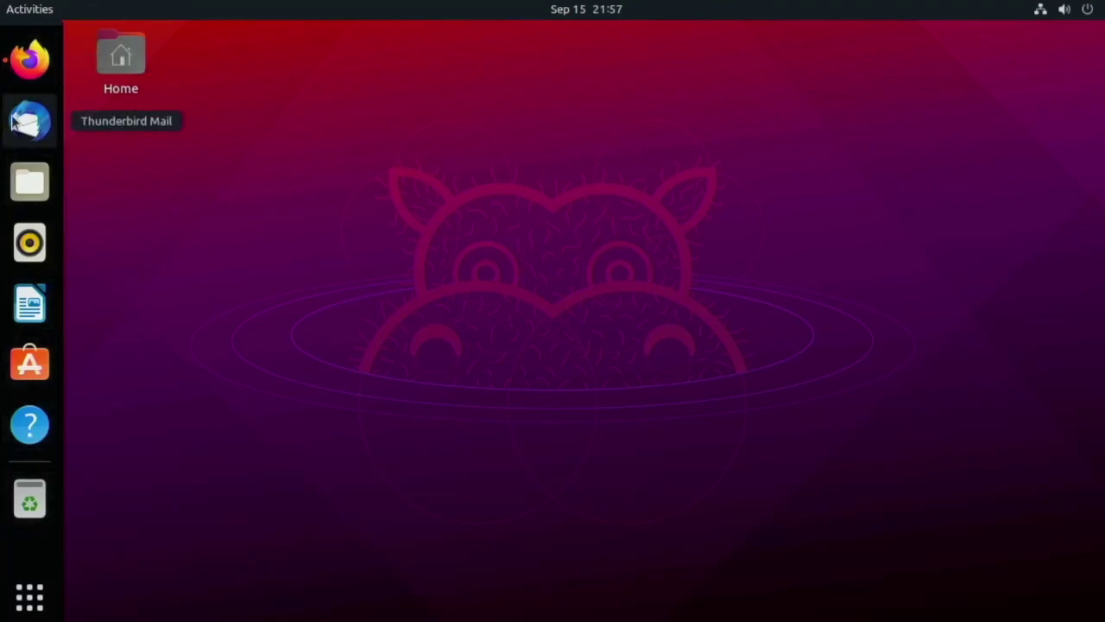
- Back in Firefox's extension list, search 'dash to do' and open the Dash to Plank page
click(26, 56)
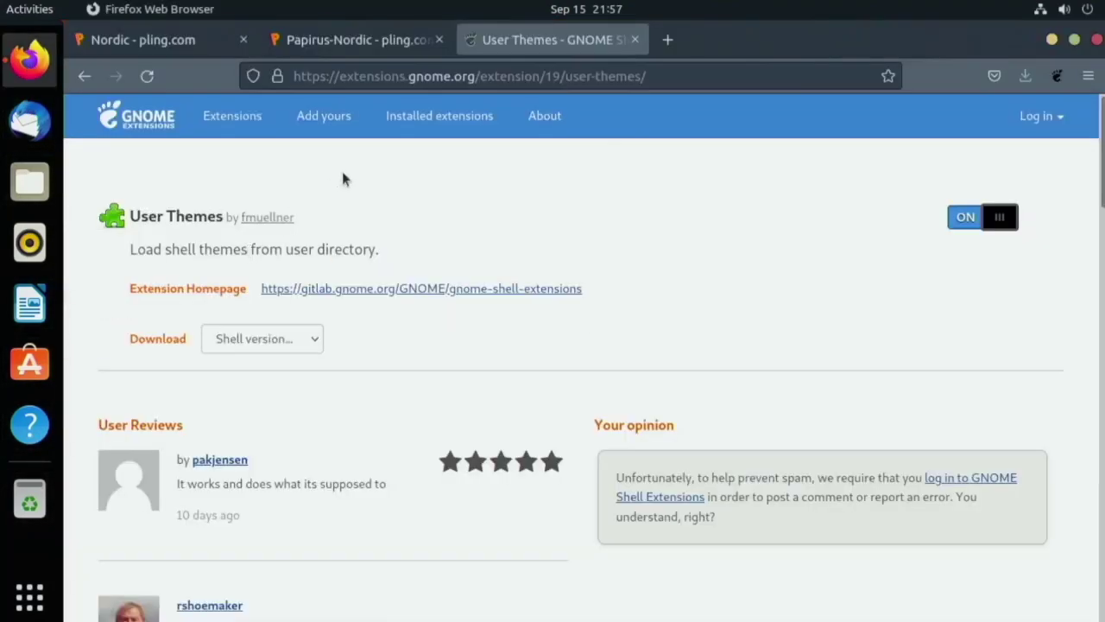
click(80, 82)
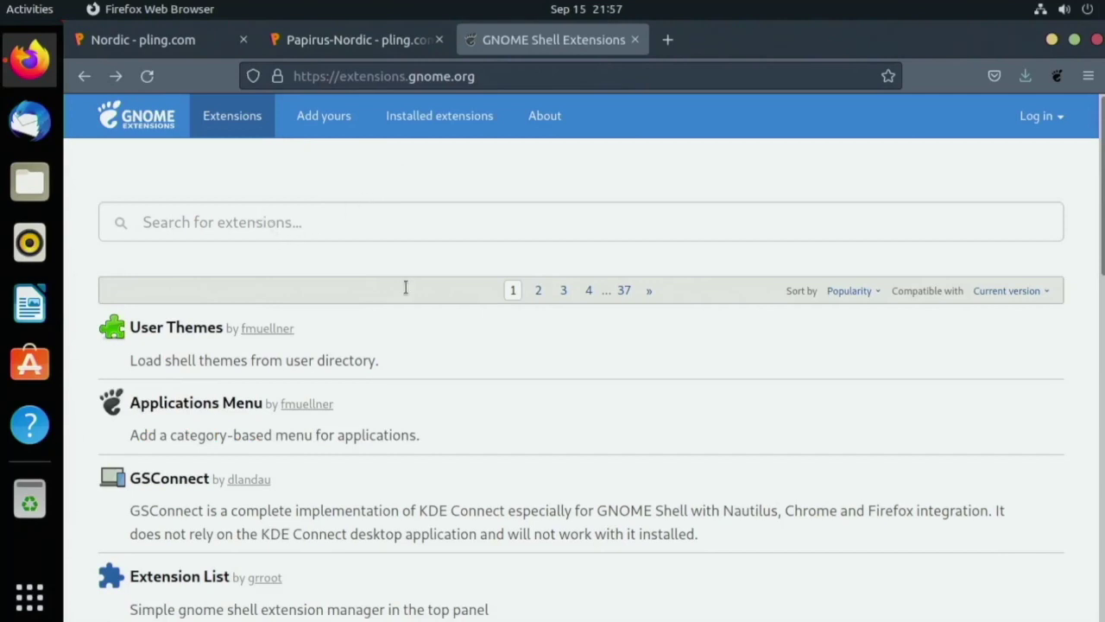
text(d)
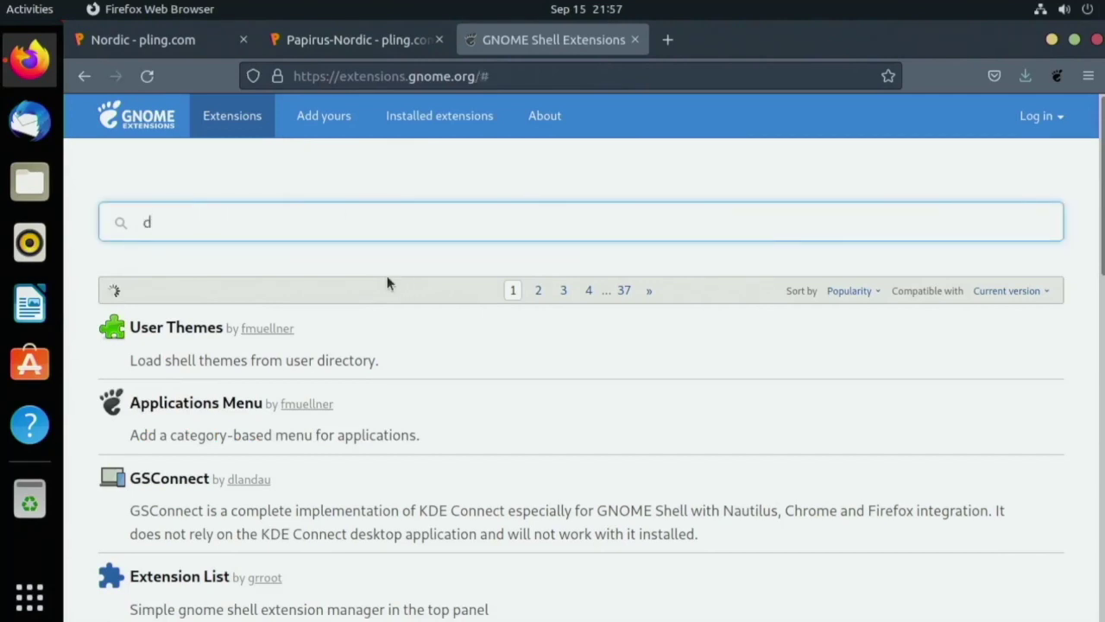
text(ash to )
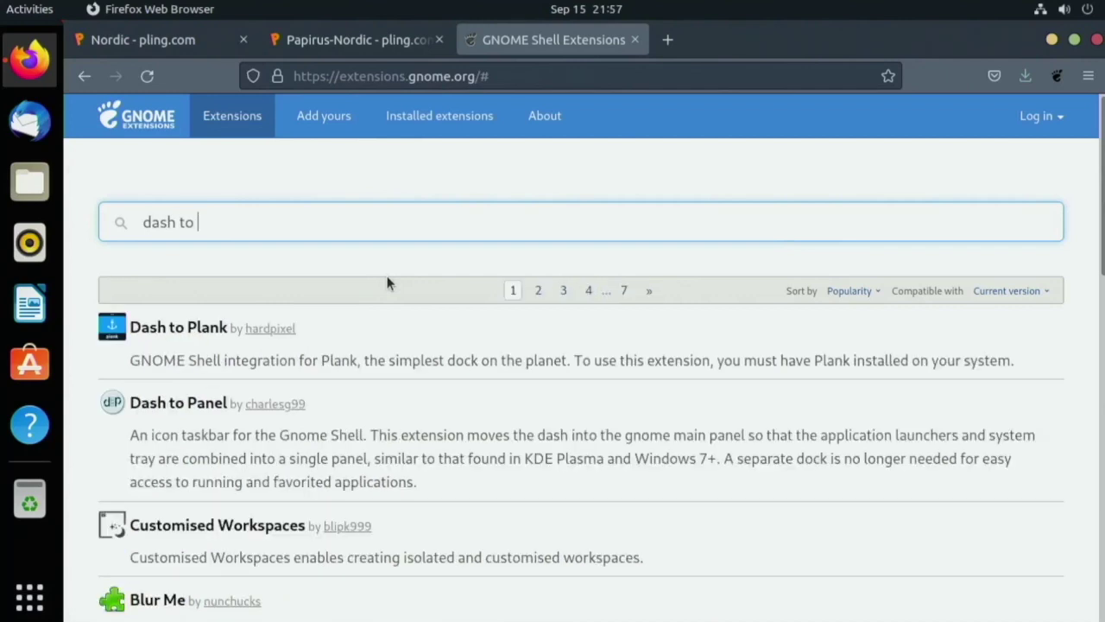
text(do)
scroll(114, 285, down, 5)
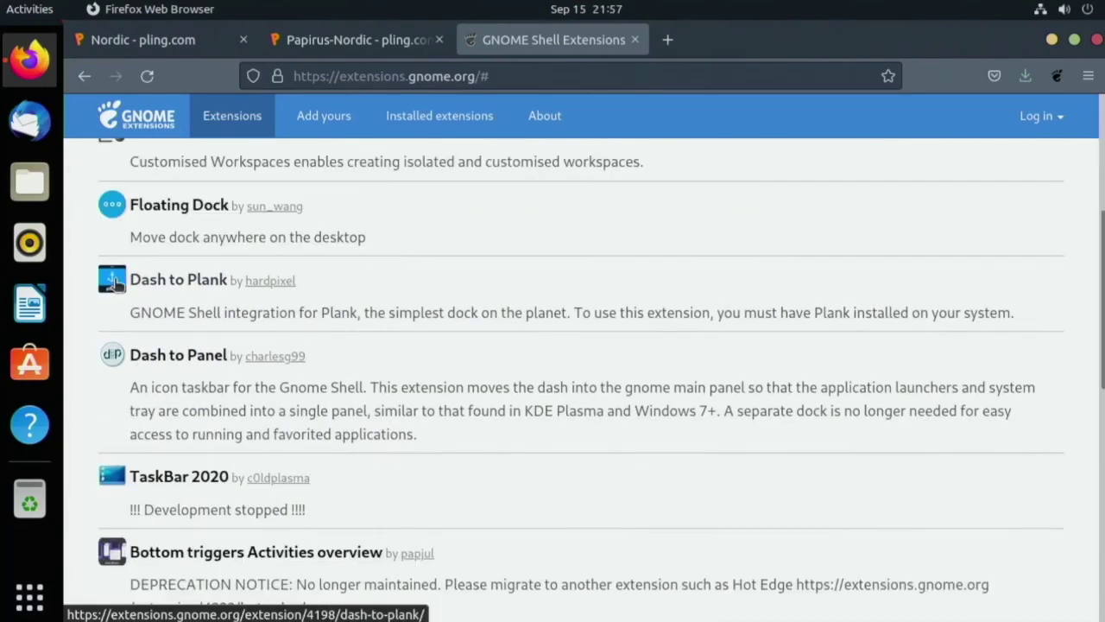
scroll(114, 285, down, 10)
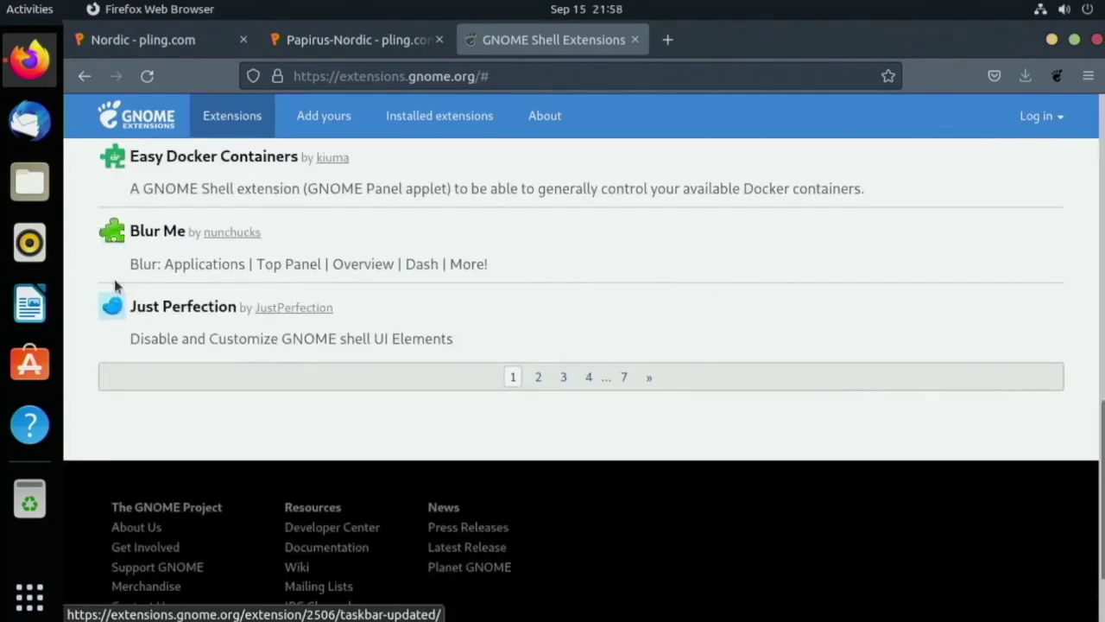
scroll(115, 285, up, 5)
scroll(115, 285, down, 5)
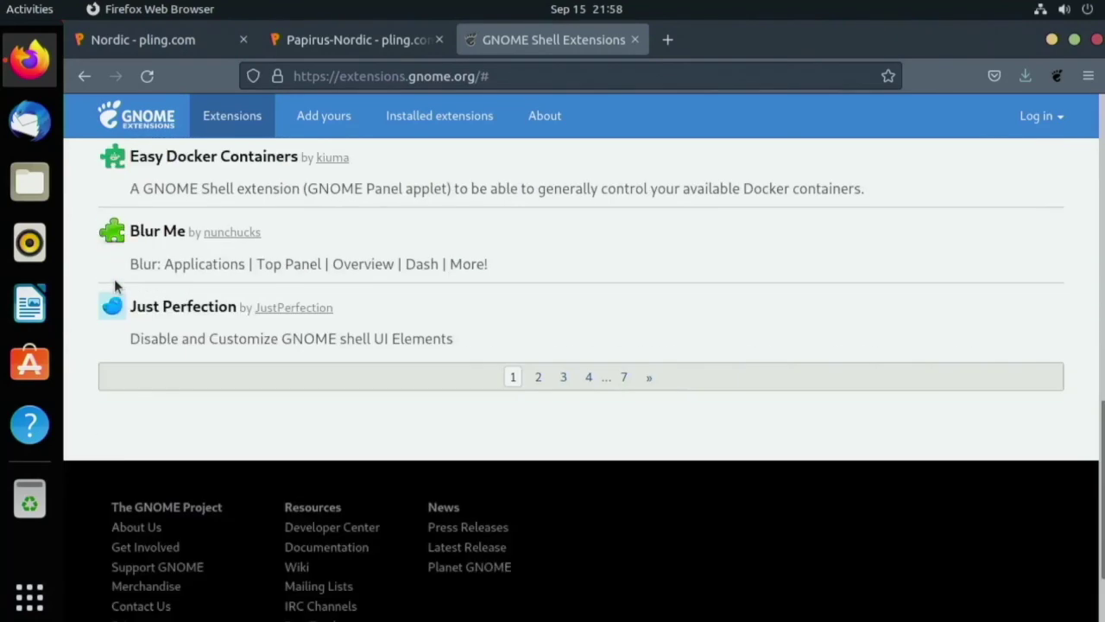
scroll(115, 285, up, 5)
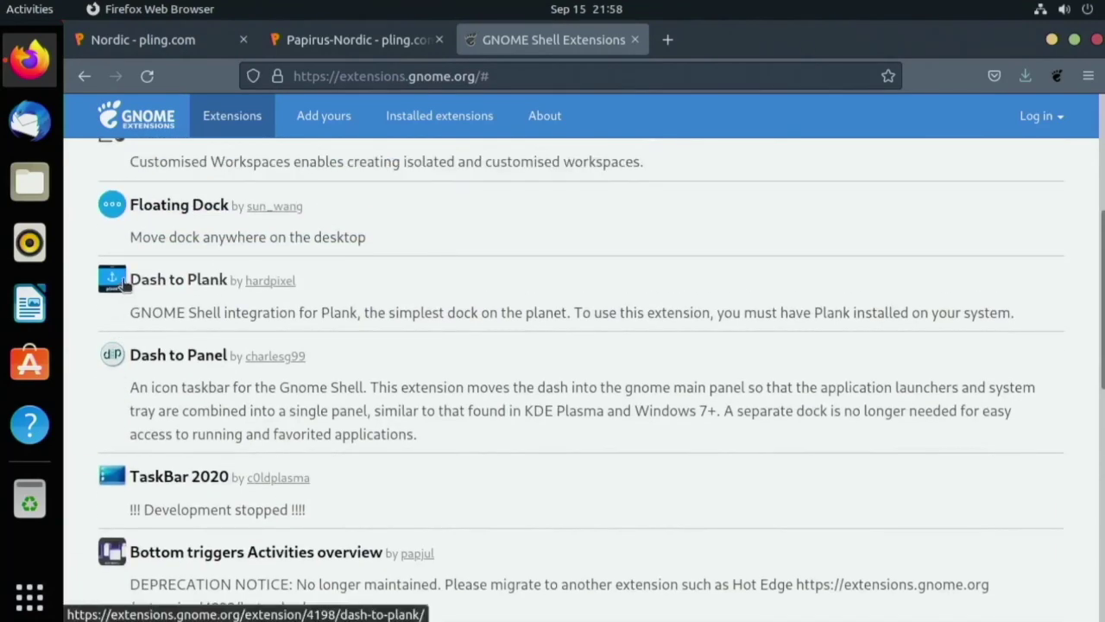
scroll(124, 285, up, 4)
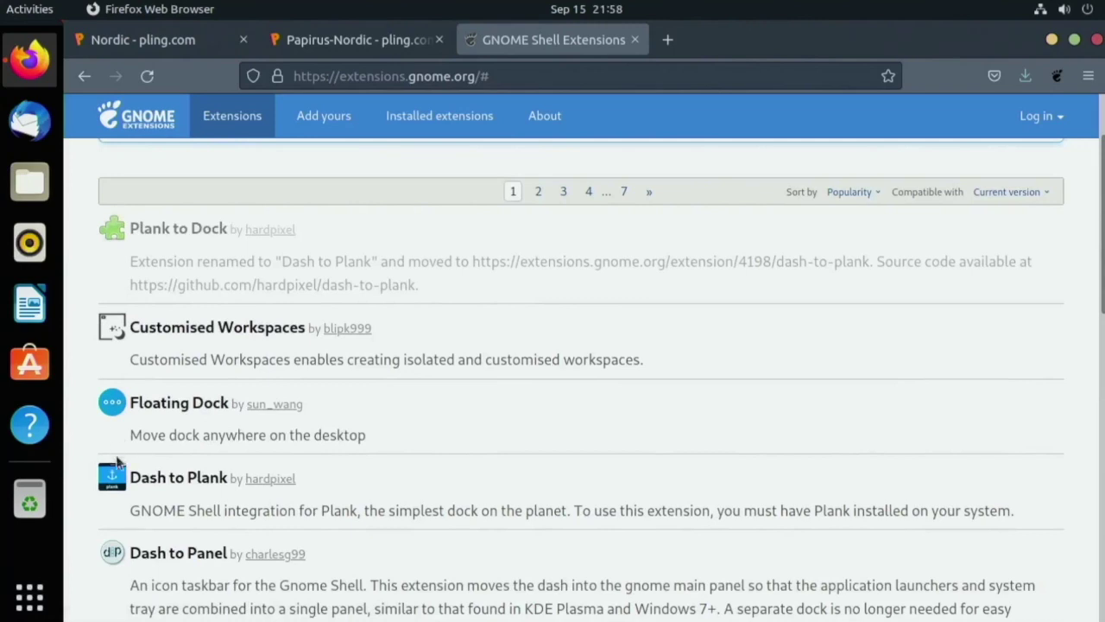
click(118, 466)
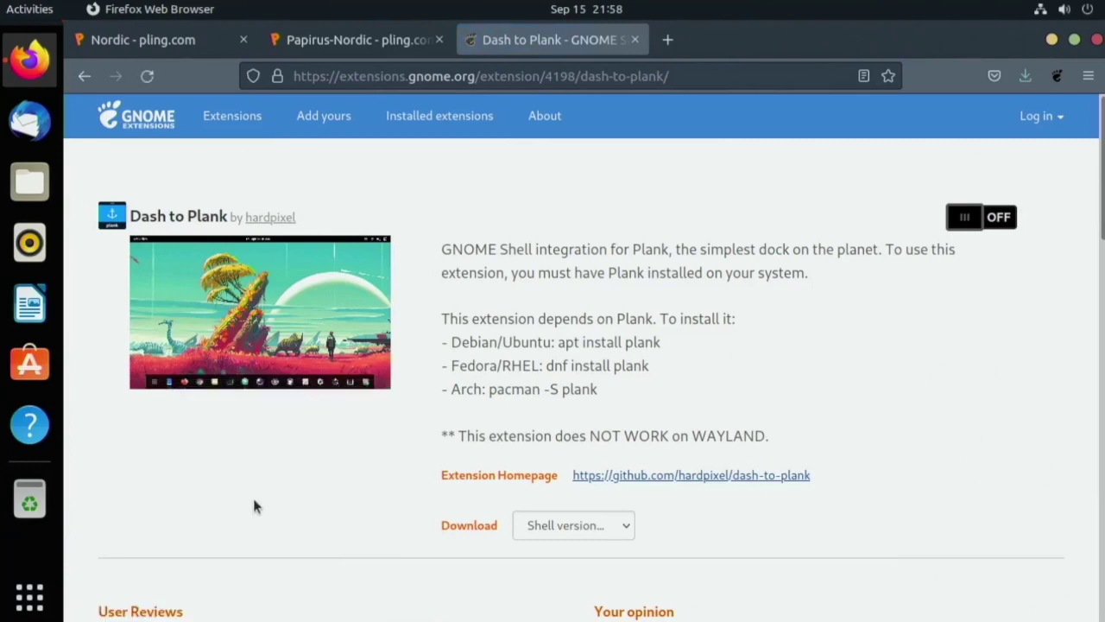
- Install Plank in a new terminal with 'sudo apt install plank', confirming with y, then close it
key(ctrl+alt+t)
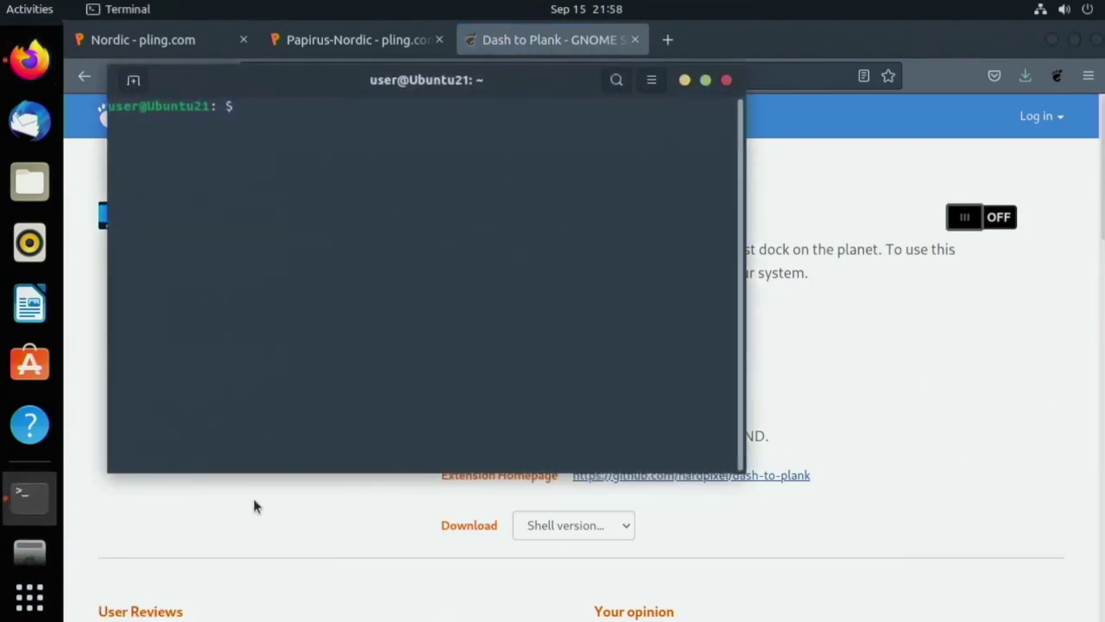
text(sudo apt install plank)
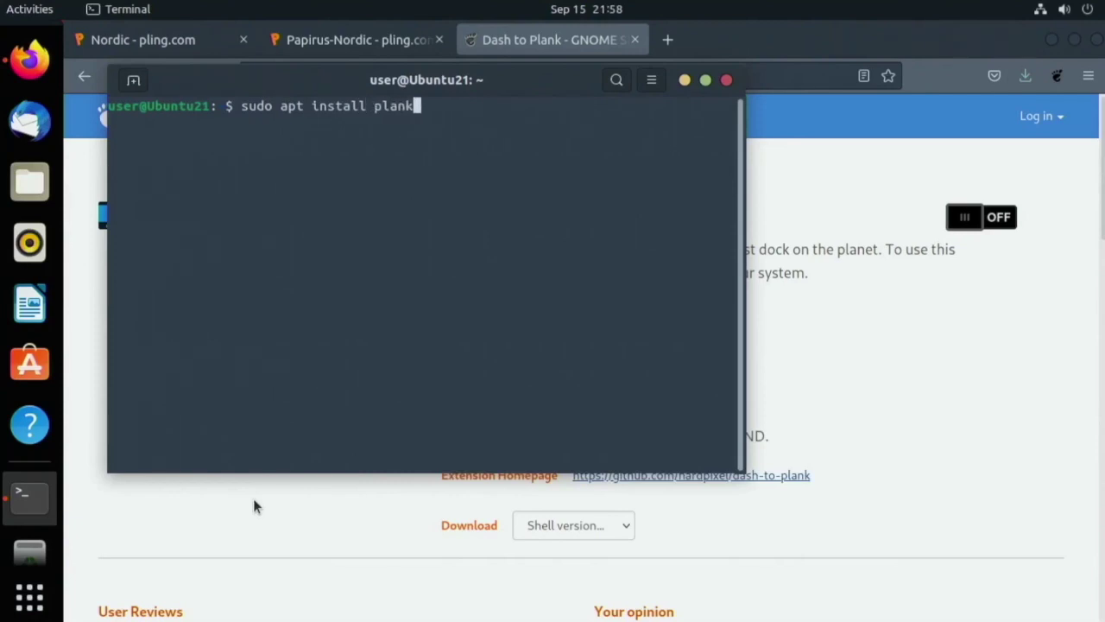
key(Return)
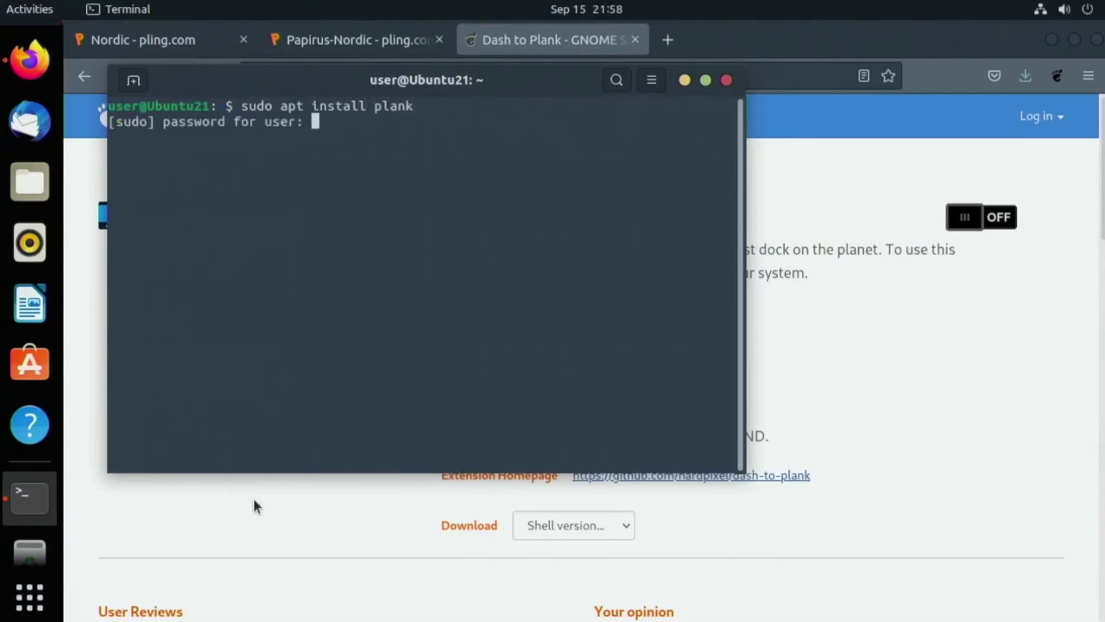
key(Return)
text(y)
key(Return)
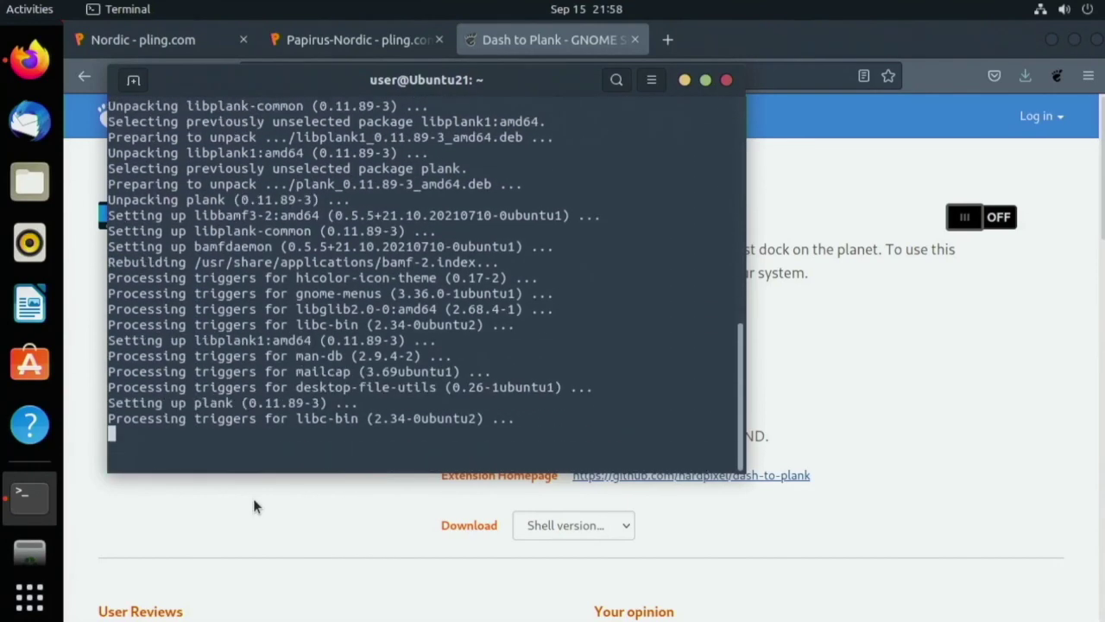
click(727, 81)
- Turn on and install Dash to Plank, launch Plank via a 'pl' search, then return to results
click(1007, 218)
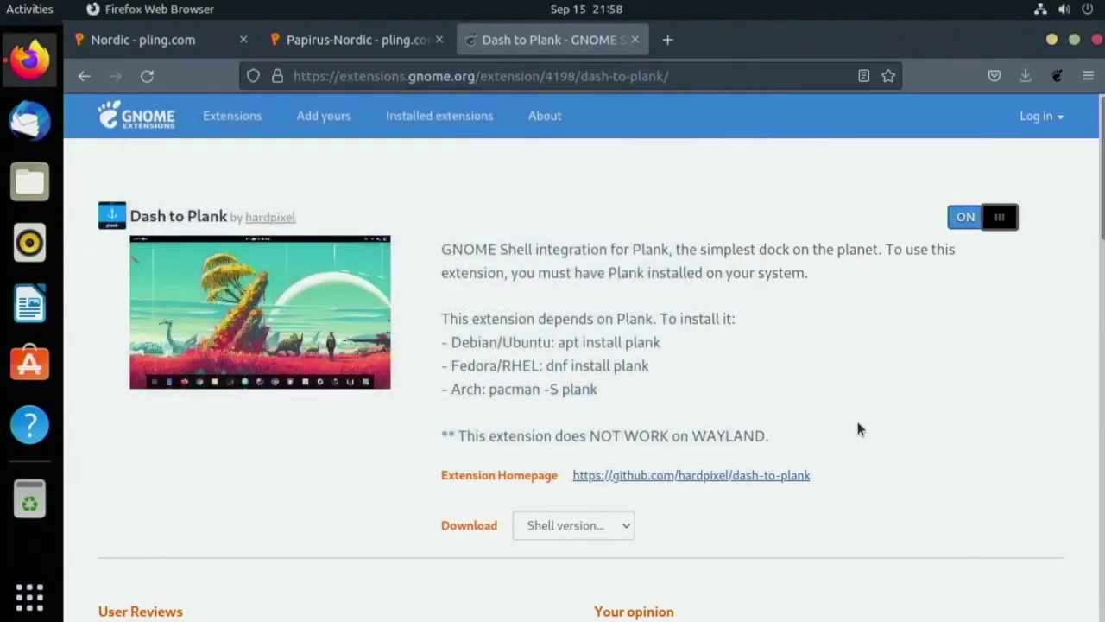
click(746, 410)
click(29, 594)
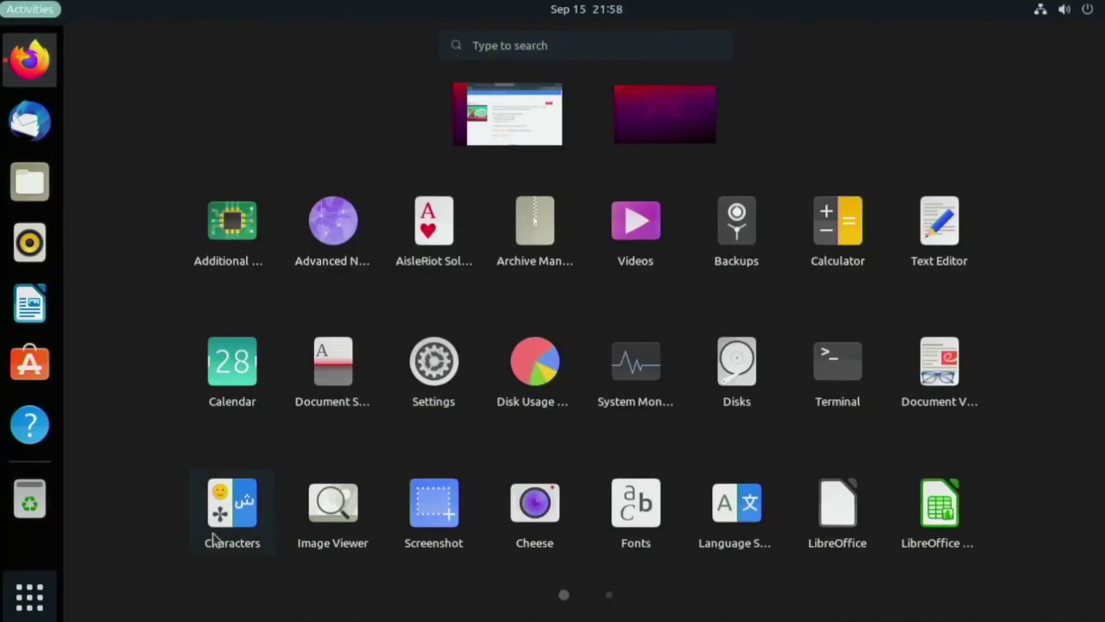
text(pla)
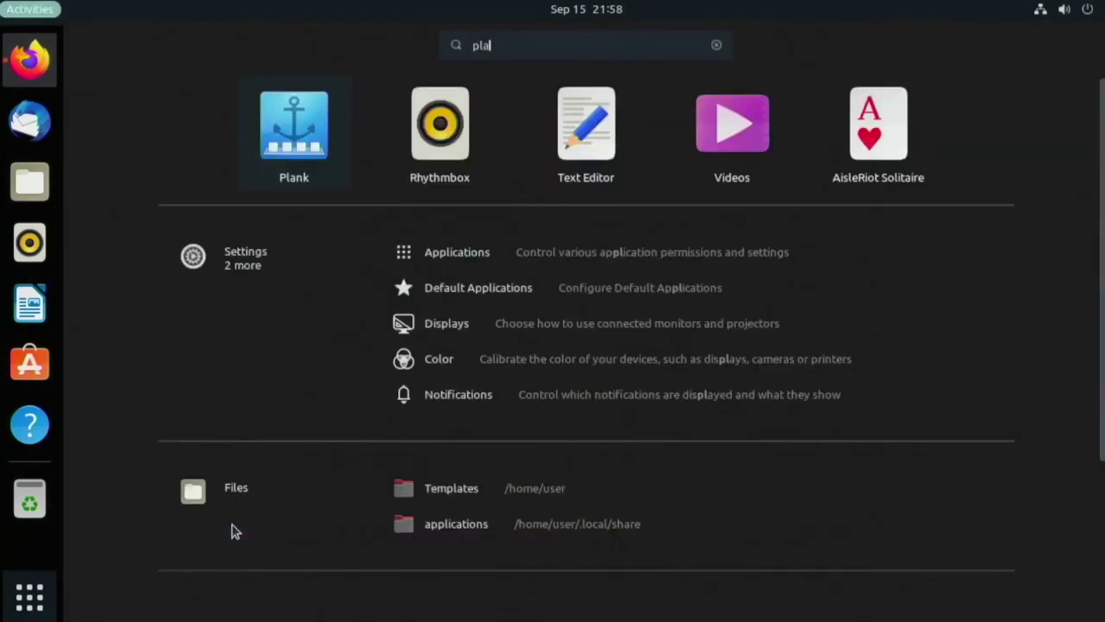
click(328, 190)
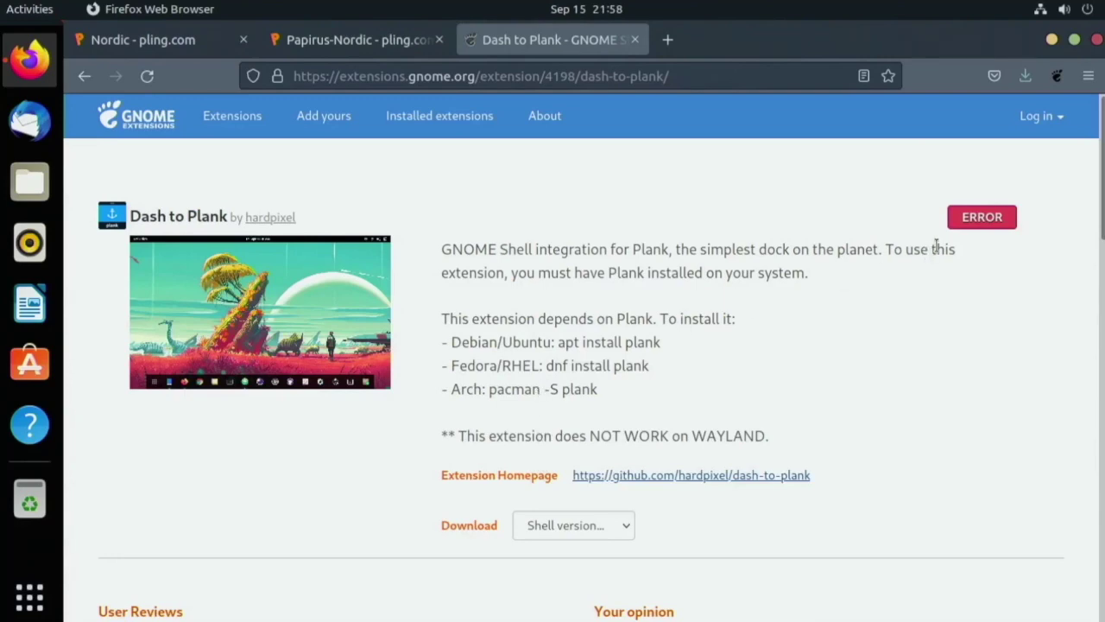
drag(759, 36, 700, 5)
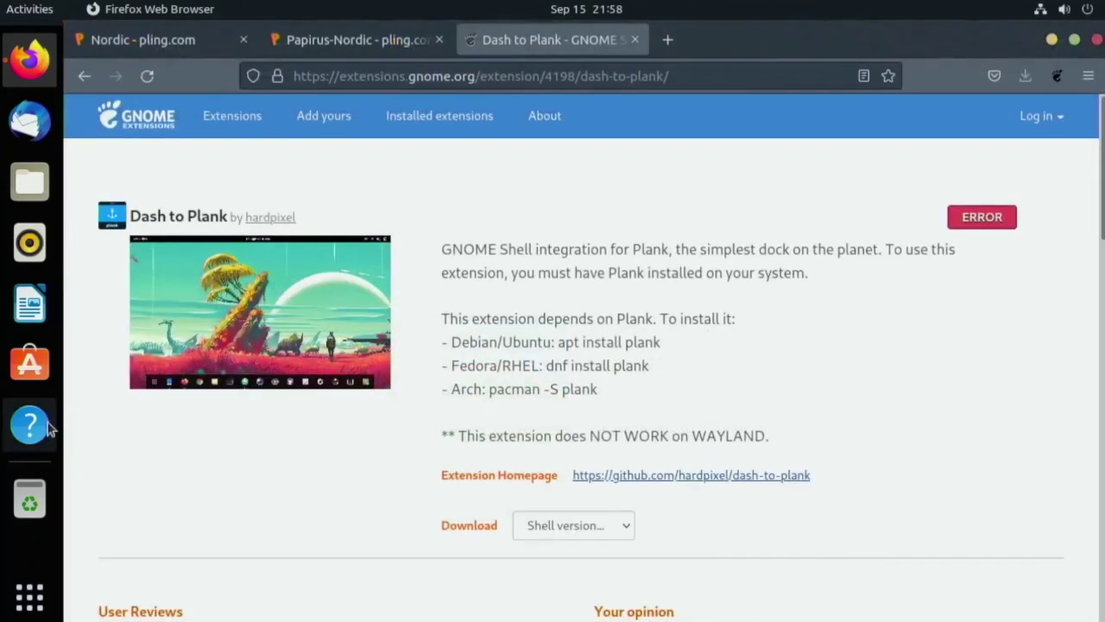
click(90, 85)
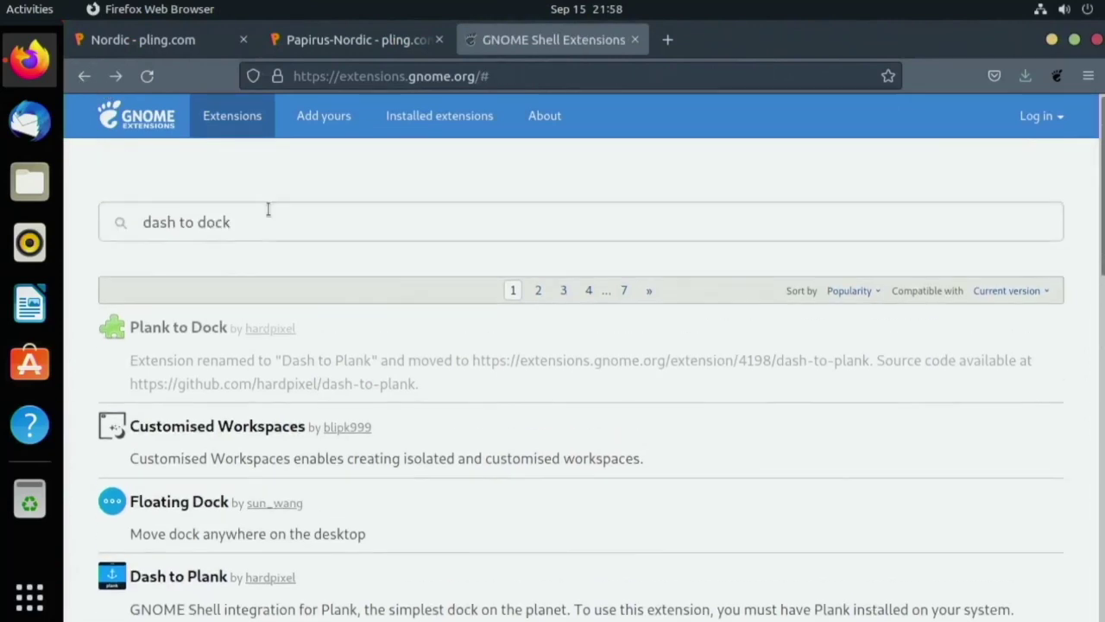
- Open the Dash to Panel extension page, switch it ON and confirm the install
scroll(246, 277, down, 3)
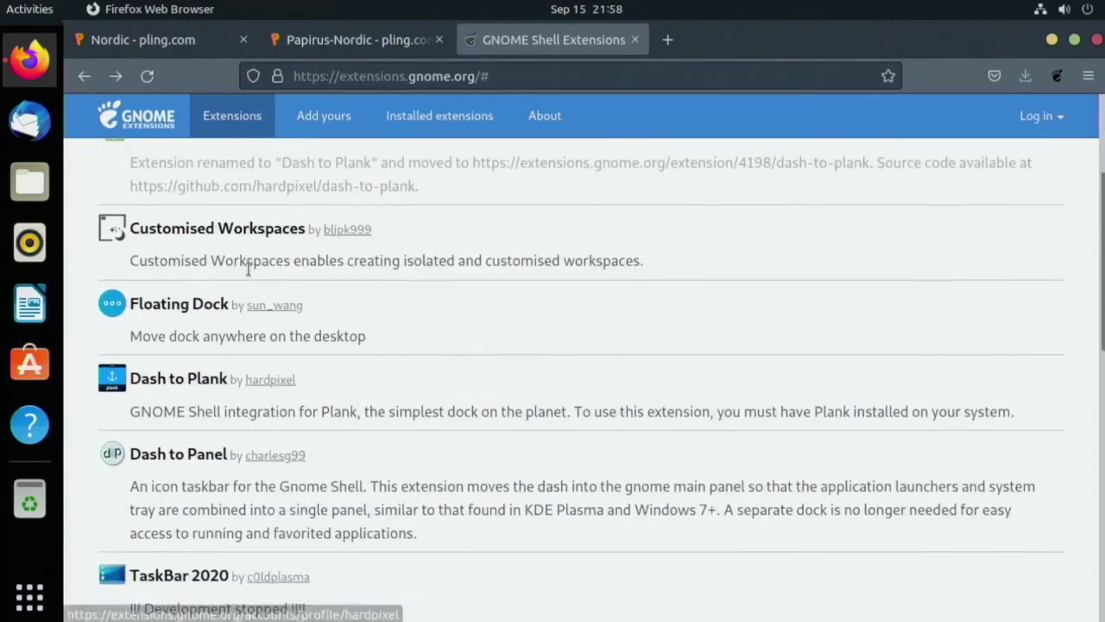
click(173, 453)
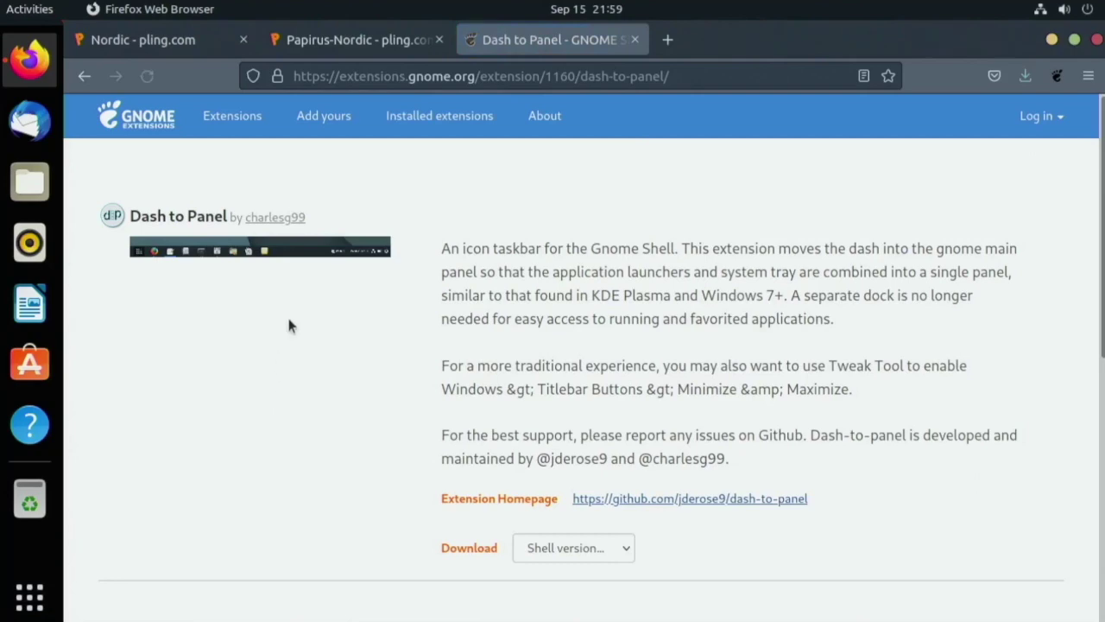
click(964, 217)
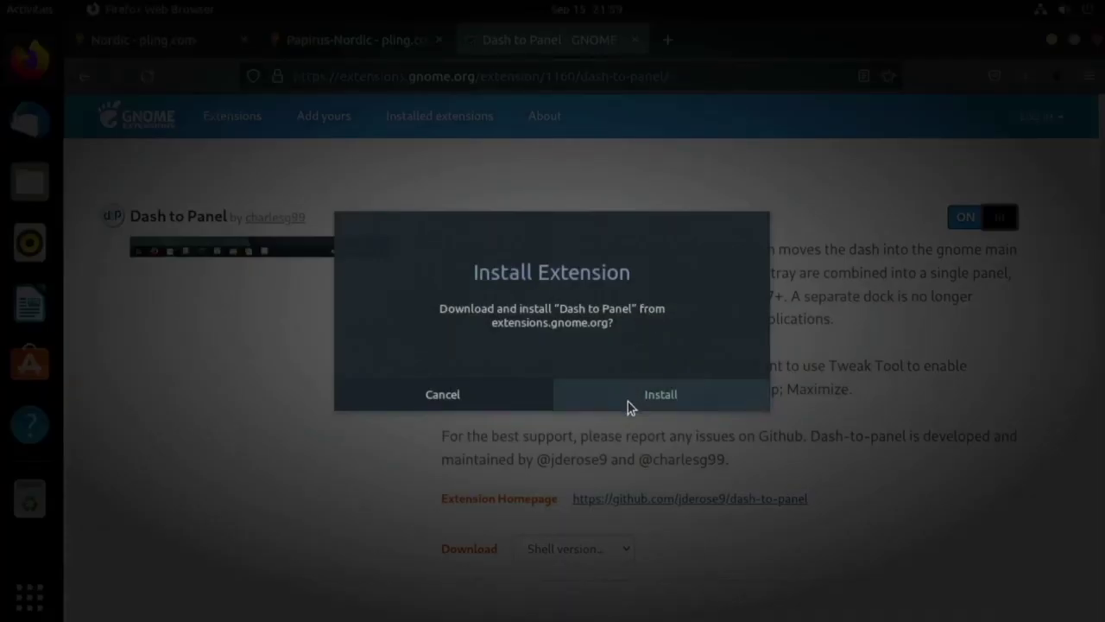
click(630, 403)
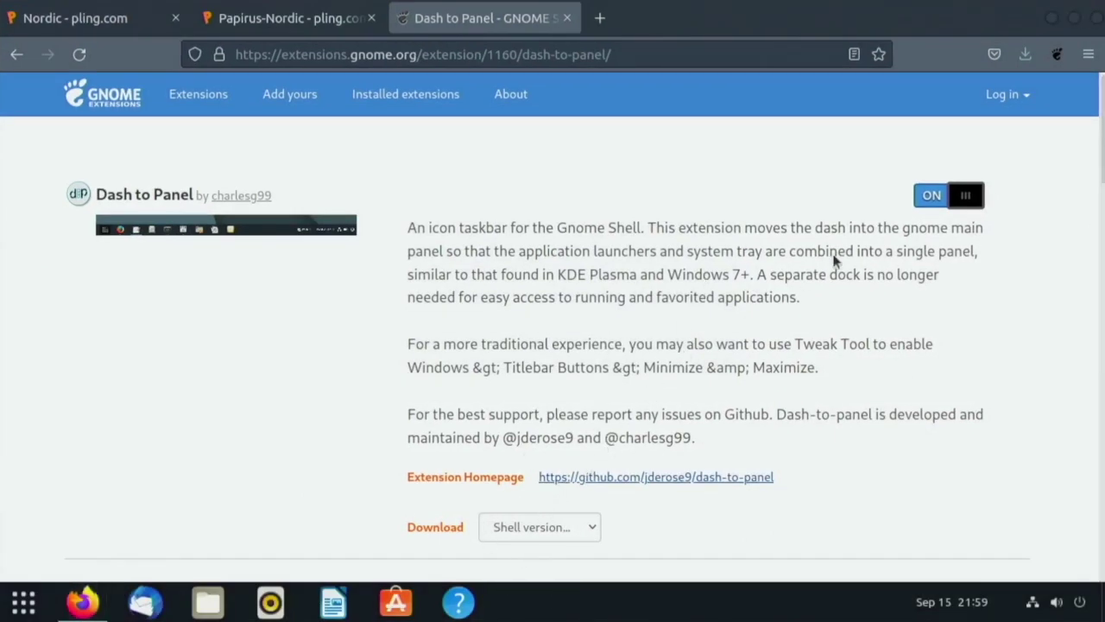
- Minimize Firefox and bring up the Show Applications grid
scroll(795, 291, down, 3)
scroll(767, 302, up, 3)
click(1052, 16)
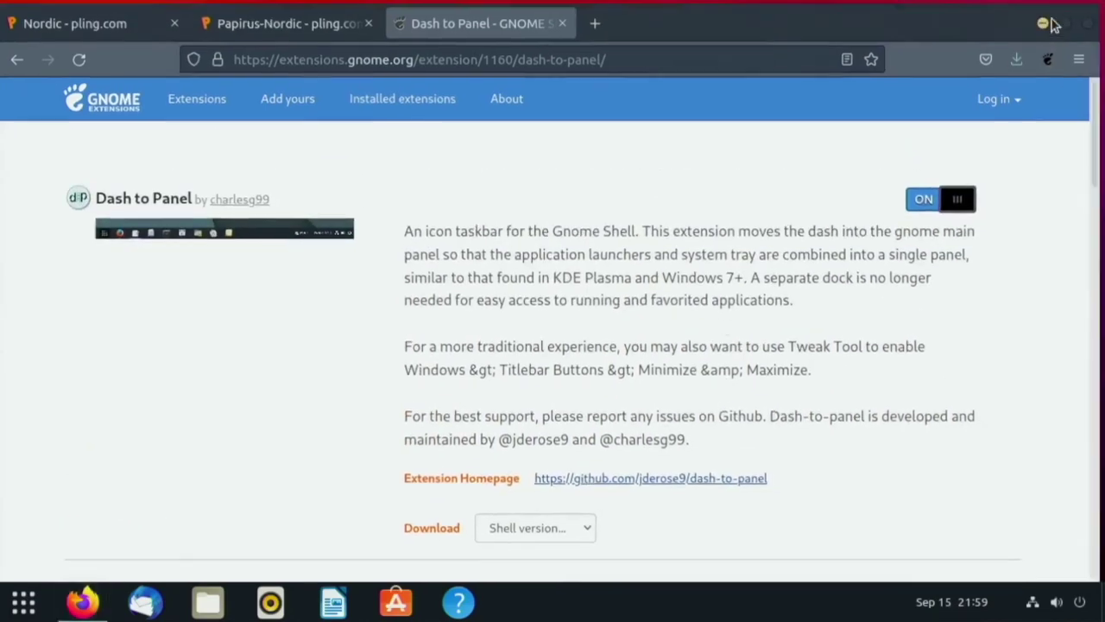
click(23, 602)
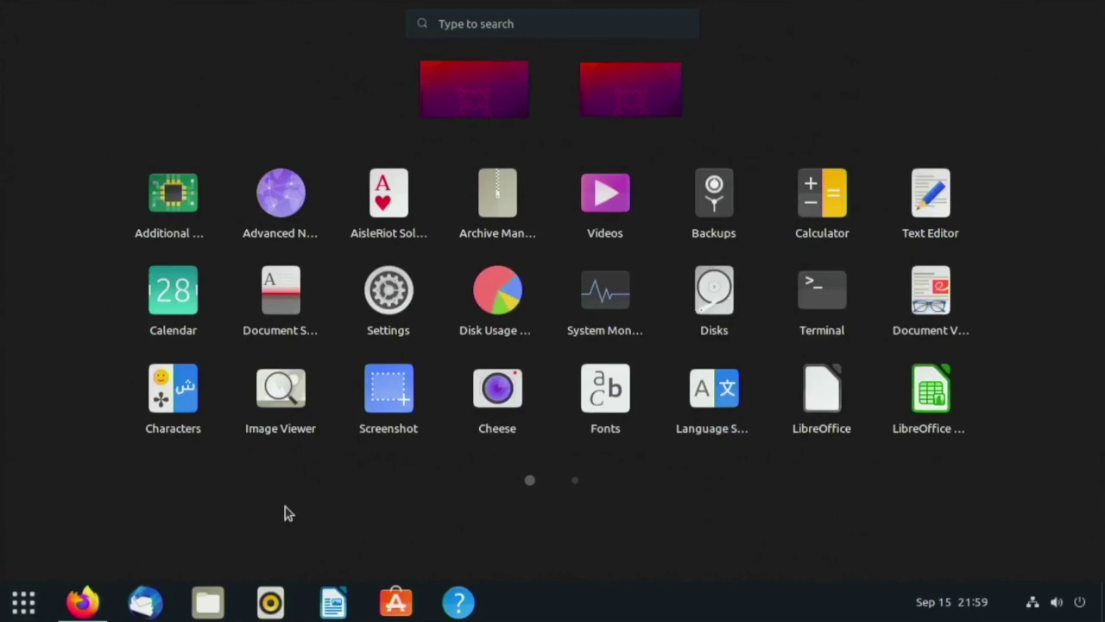
- Launch Tweaks from a 'tweaks' search and browse the Icons list, leaving Yaru selected
text(tweaks)
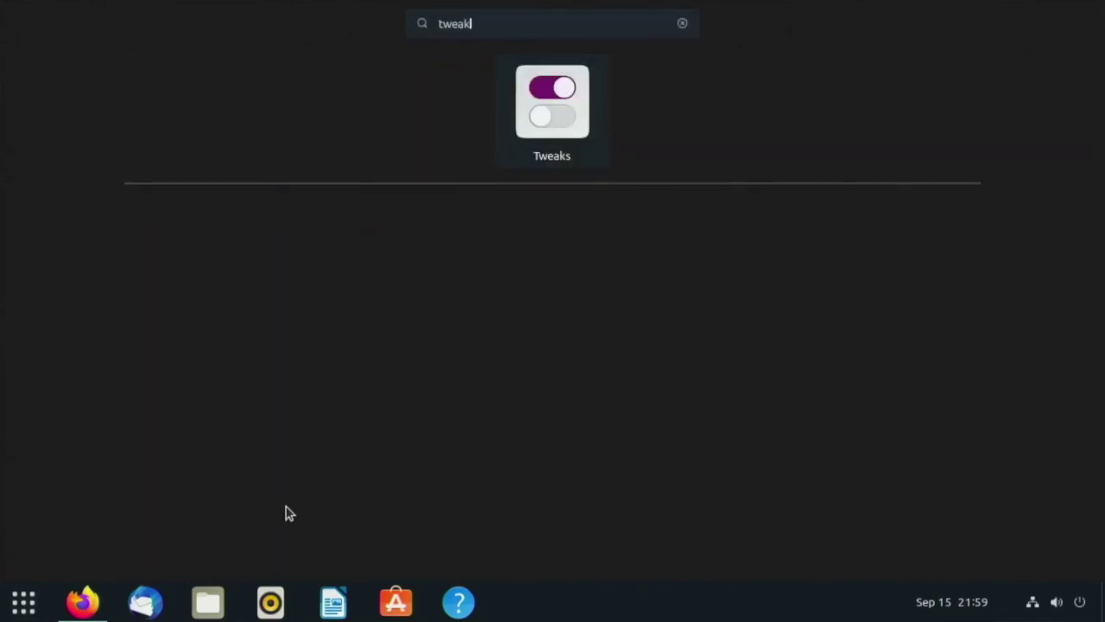
key(Return)
click(706, 146)
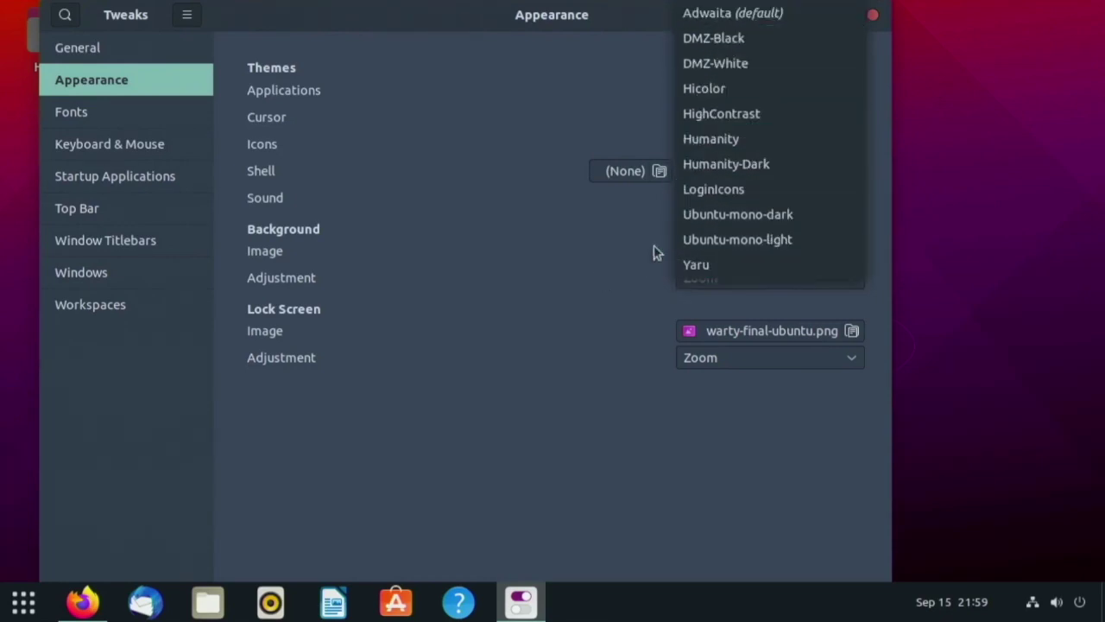
click(596, 262)
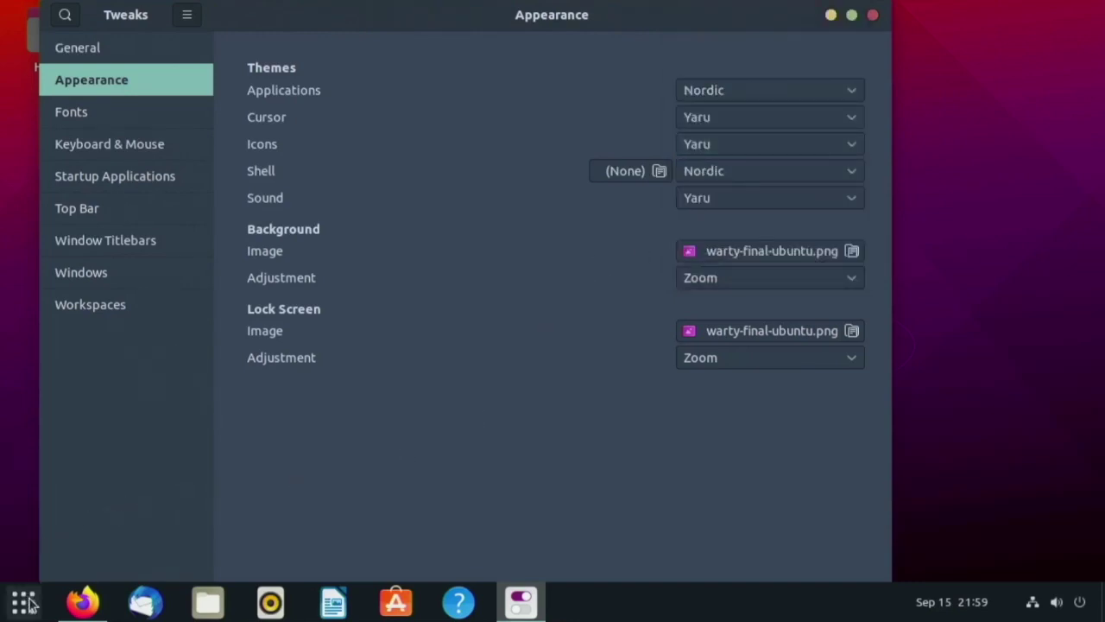
- Run 'sudo apt install papirus-icon-theme' in a new terminal
key(ctrl+alt+t)
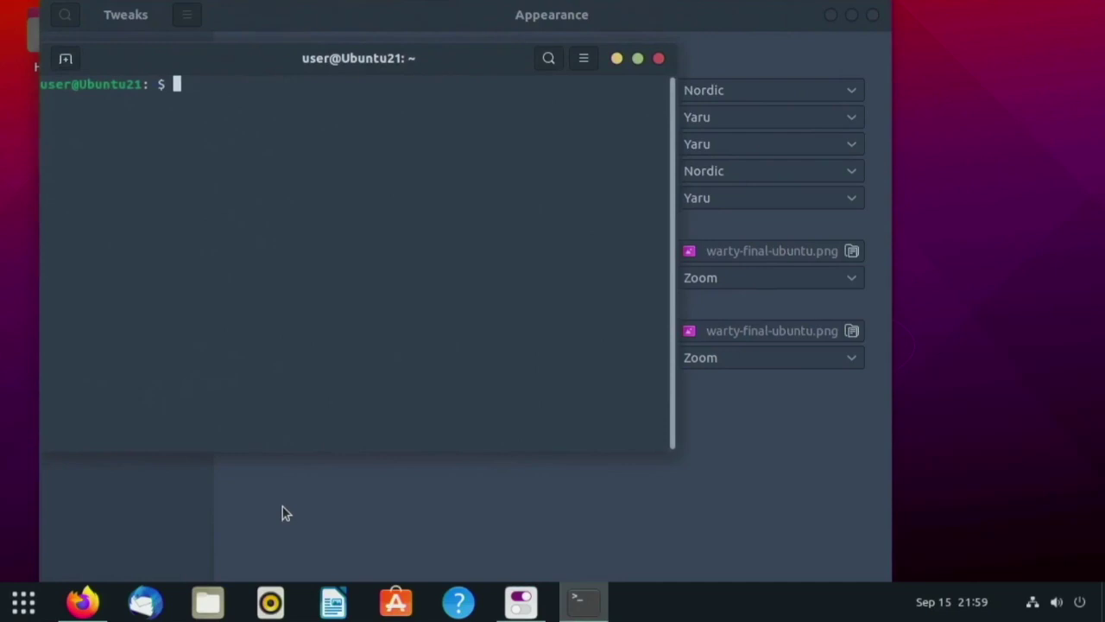
text(sudo apt install papirus-icon-theme)
key(Return)
key(Return)
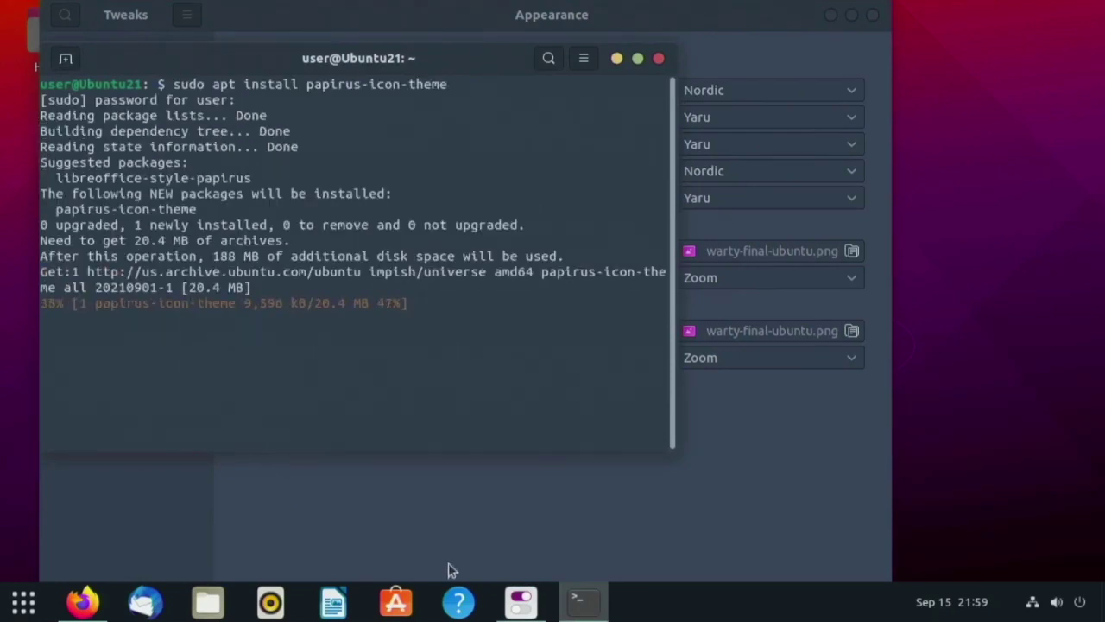
- Minimize the terminal and bring up the taskbar's context menu
mouse_move(580, 600)
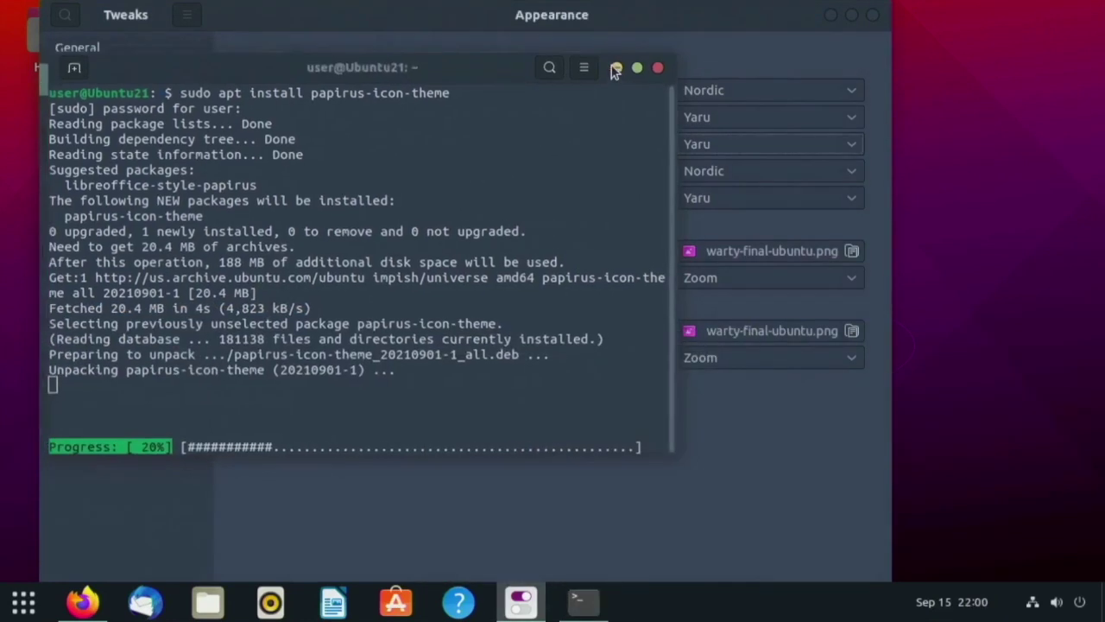
click(616, 59)
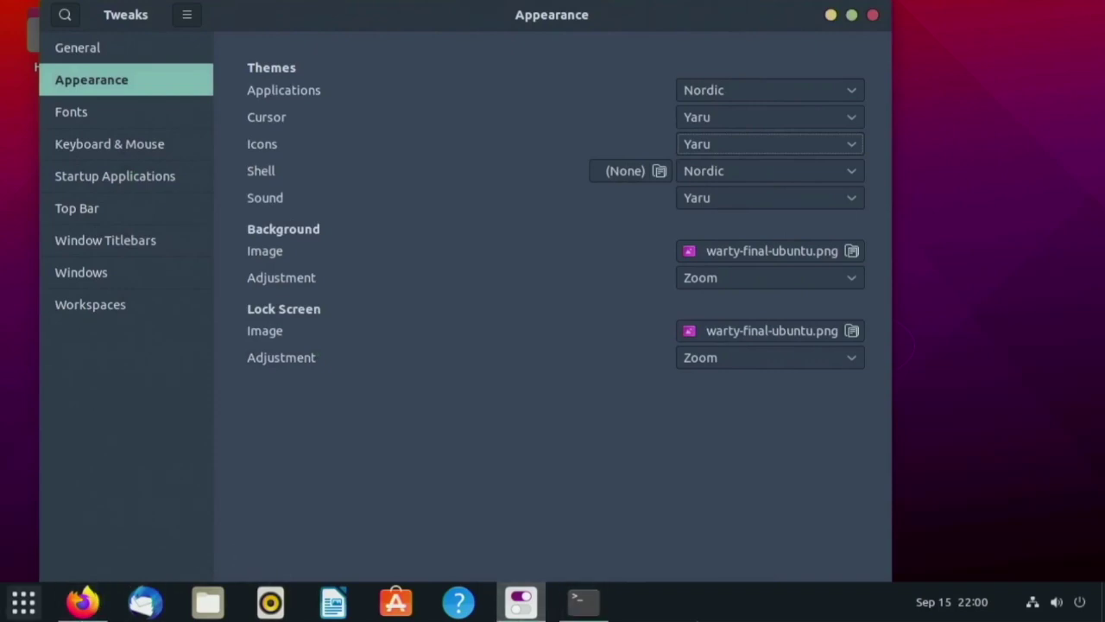
right_click(699, 602)
- Open Dash to Panel Settings and set Panel thickness to 32 px on the Position tab
click(689, 587)
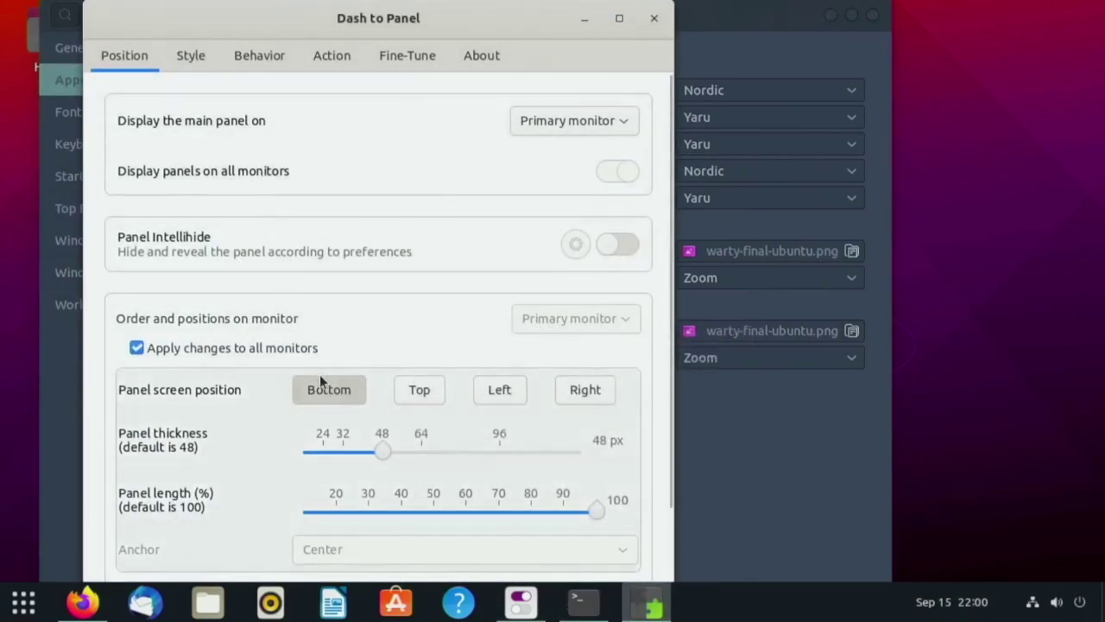
scroll(319, 375, down, 2)
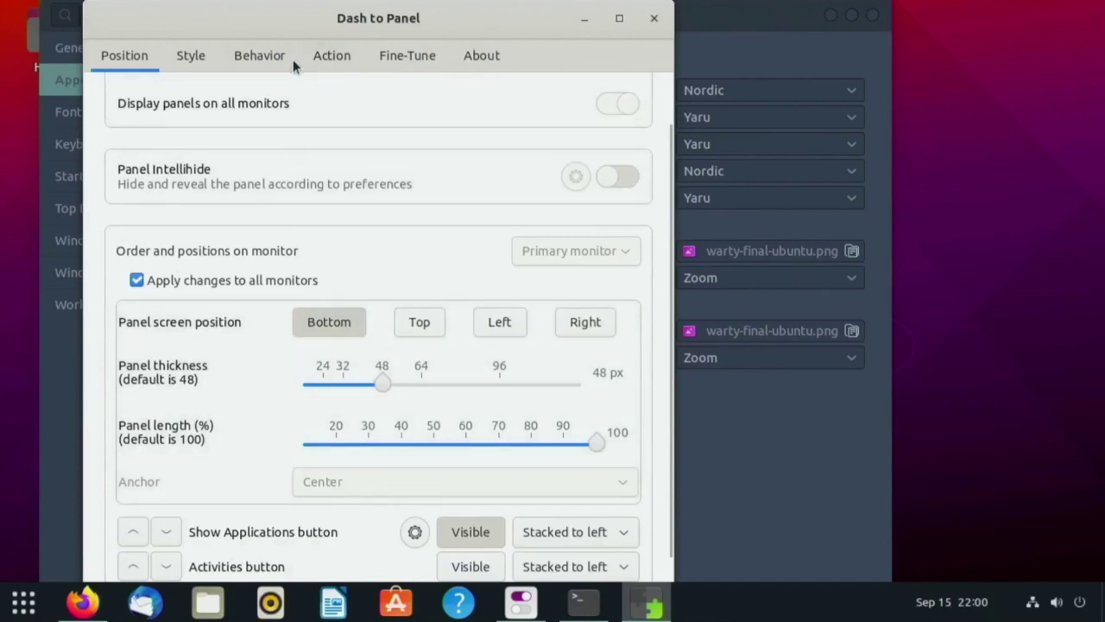
mouse_move(384, 385)
mouse_down()
mouse_move(359, 392)
mouse_move(371, 390)
mouse_up()
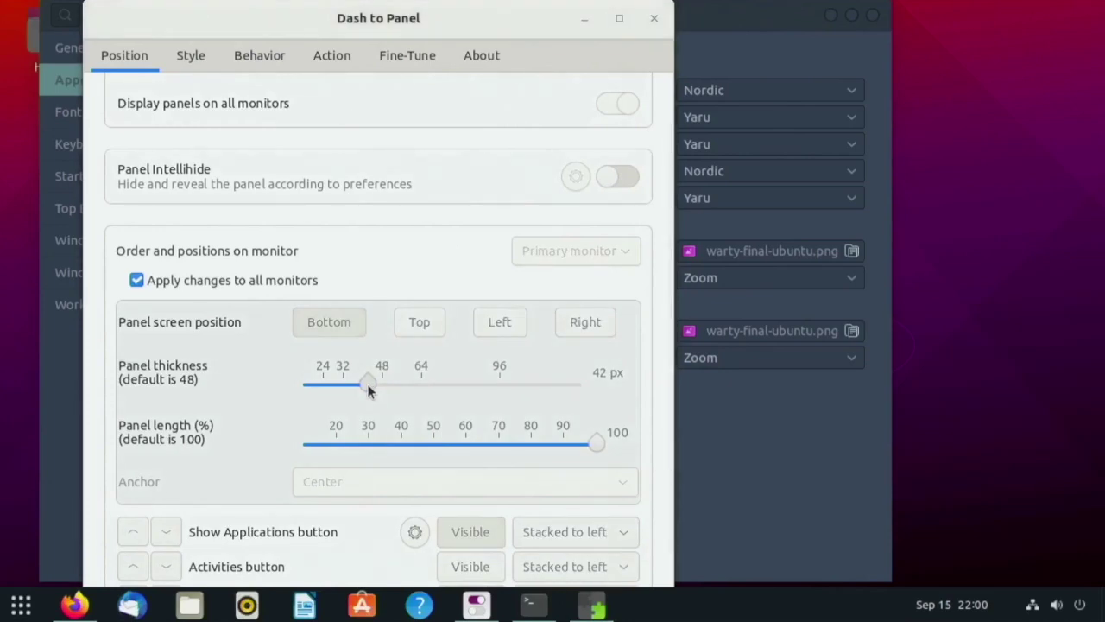
drag(368, 390, 361, 389)
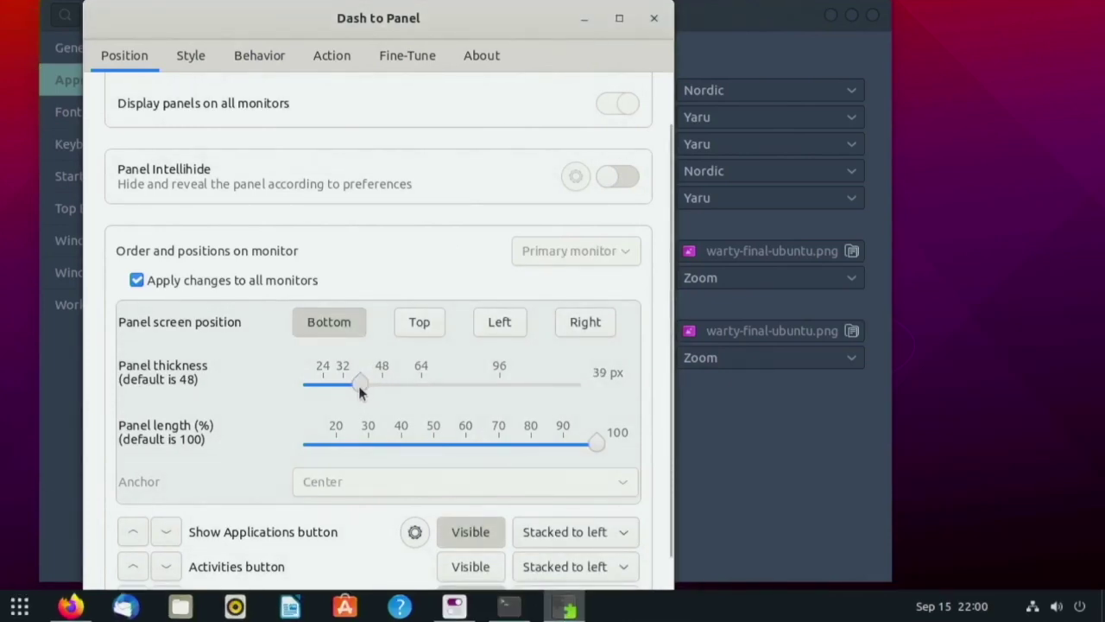
scroll(371, 432, down, 2)
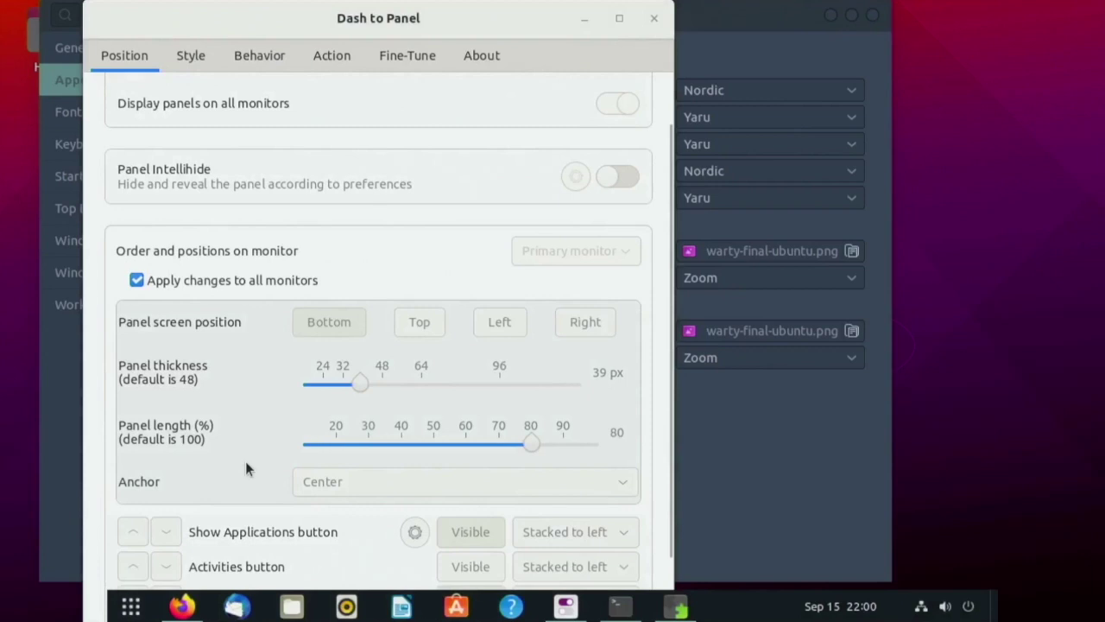
scroll(245, 469, up, 2)
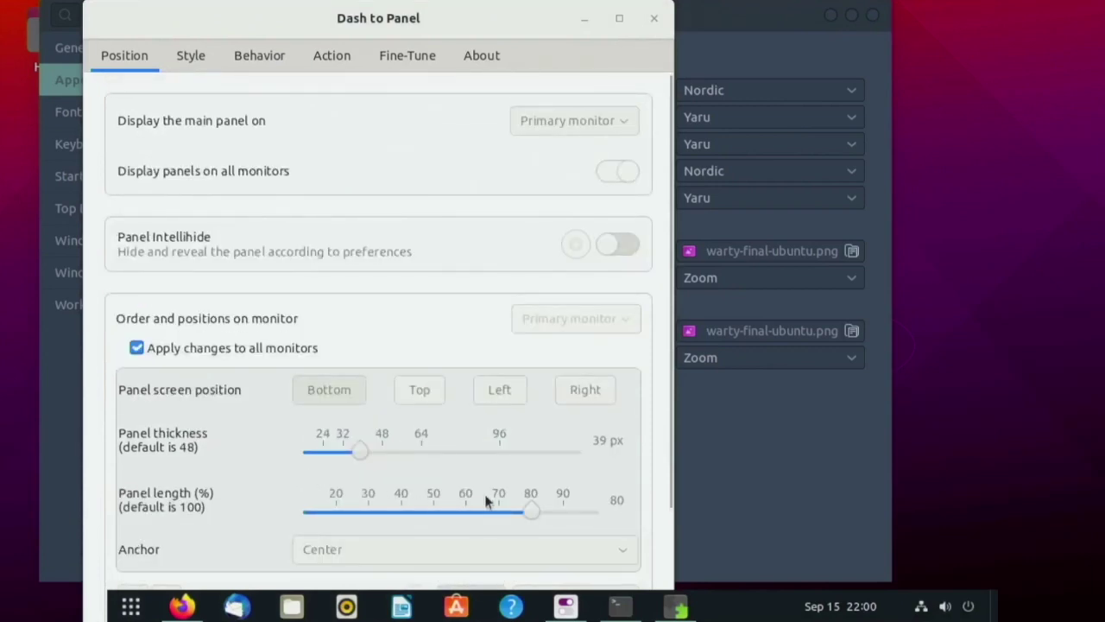
scroll(530, 511, up, 2)
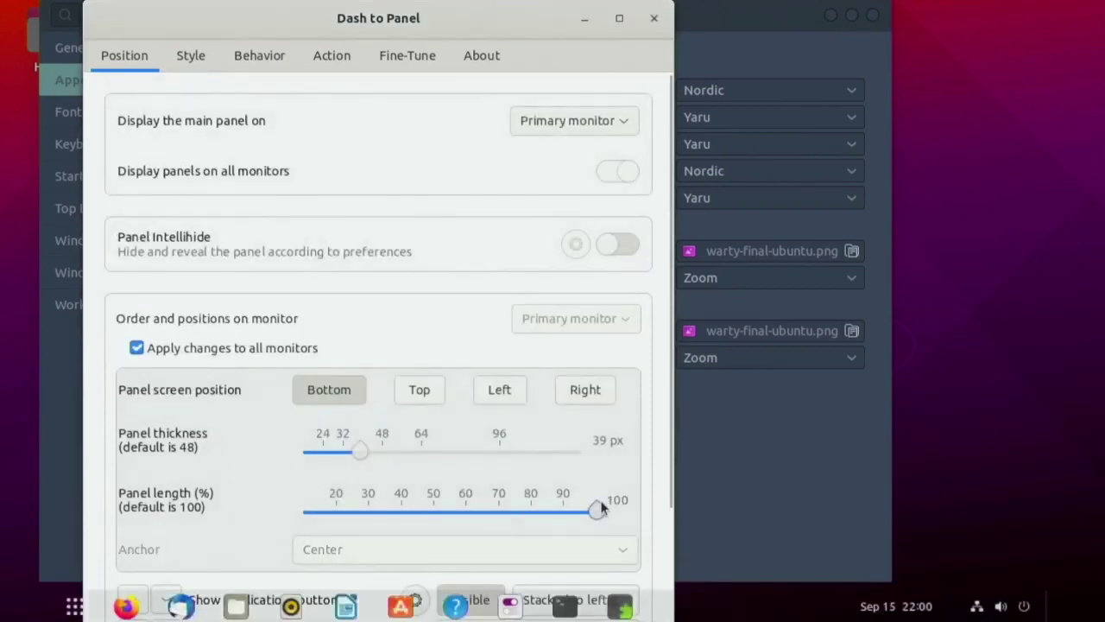
click(587, 445)
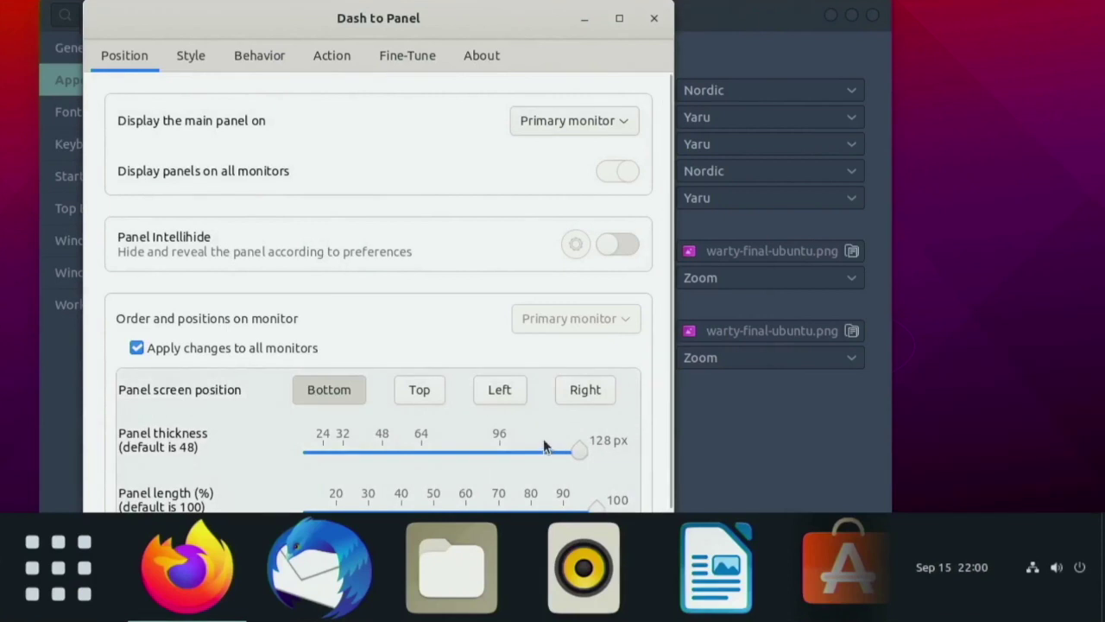
click(343, 449)
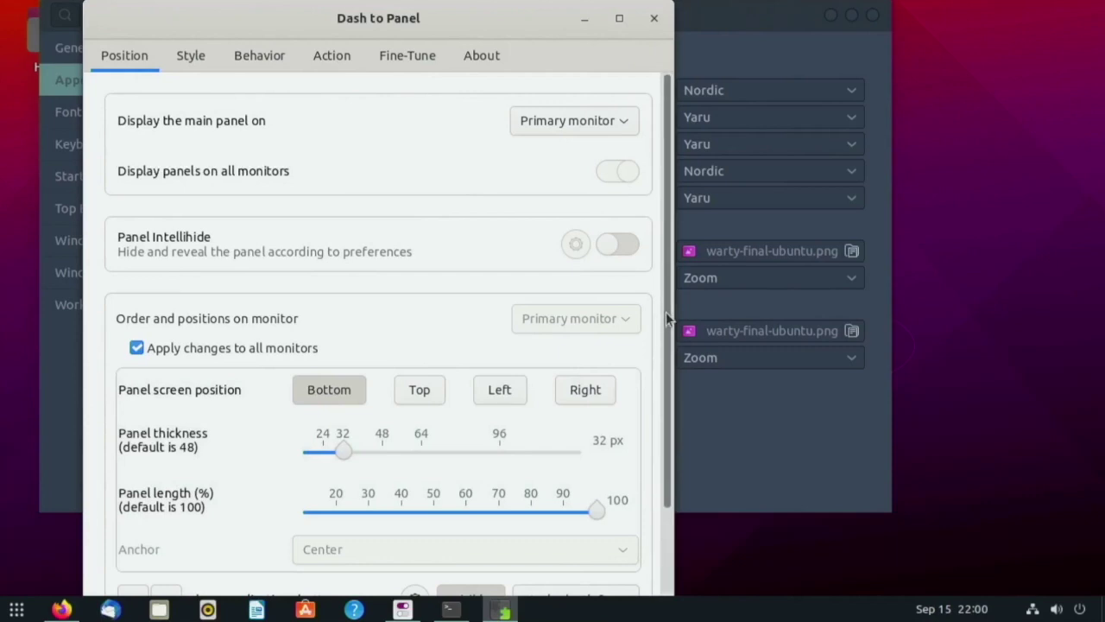
drag(666, 311, 692, 536)
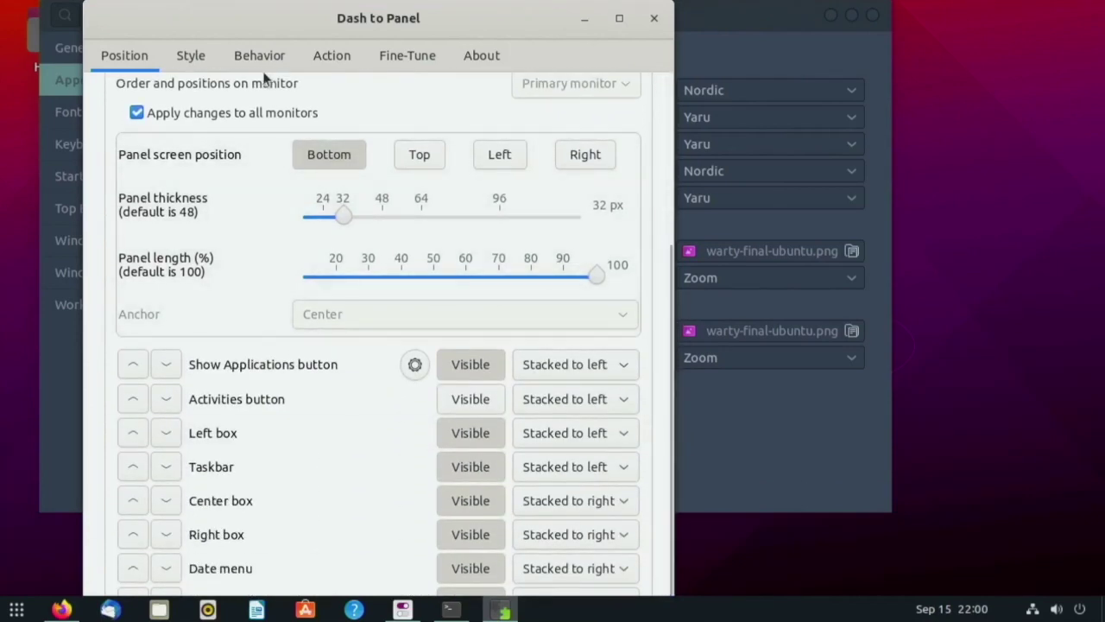
- On the Style tab, keep app icon margin at 8 px and set App Icon Padding to 5 px
click(211, 57)
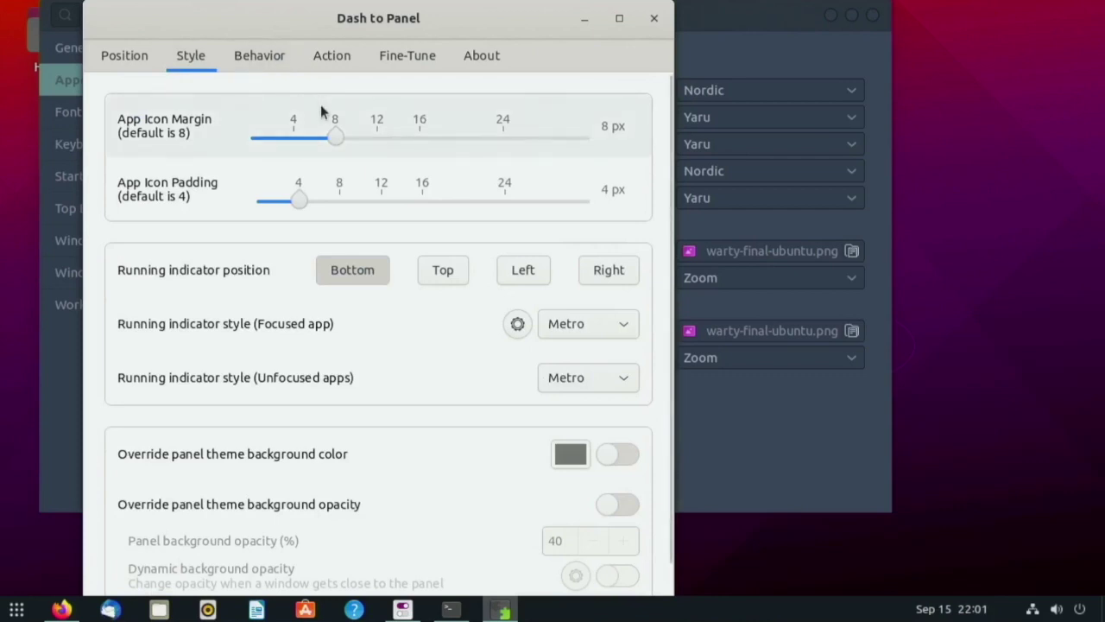
drag(340, 141, 359, 144)
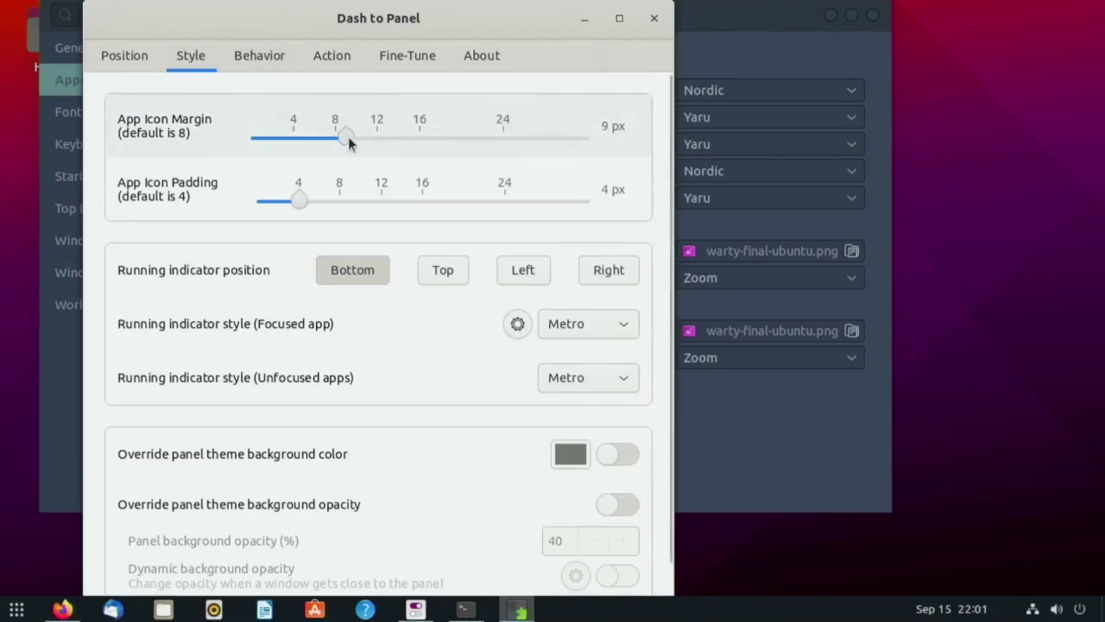
drag(349, 138, 335, 138)
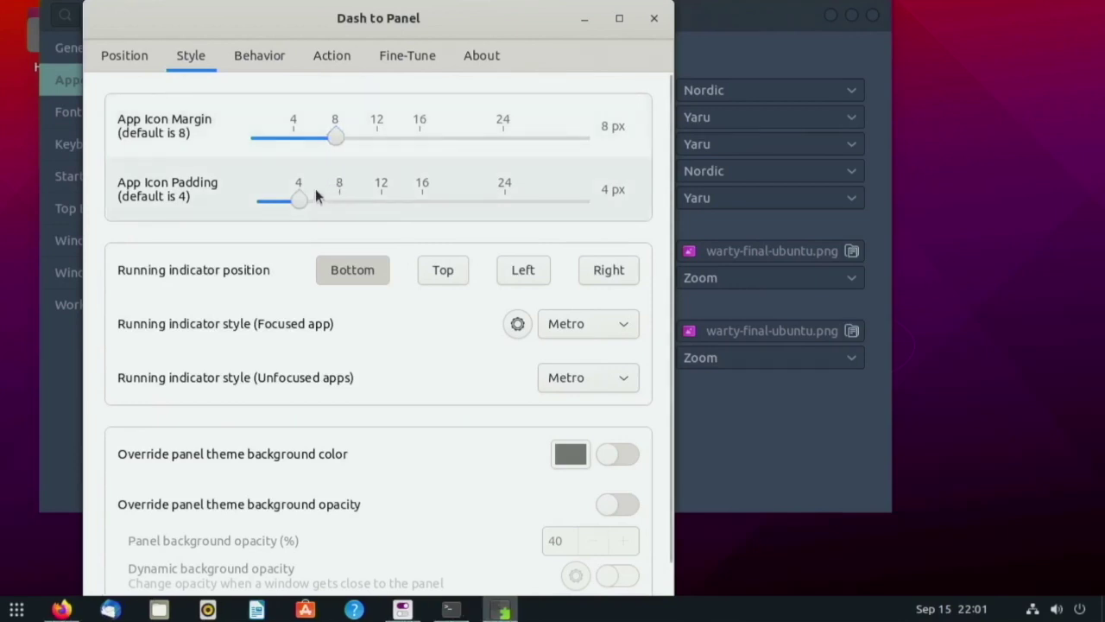
drag(299, 208, 334, 213)
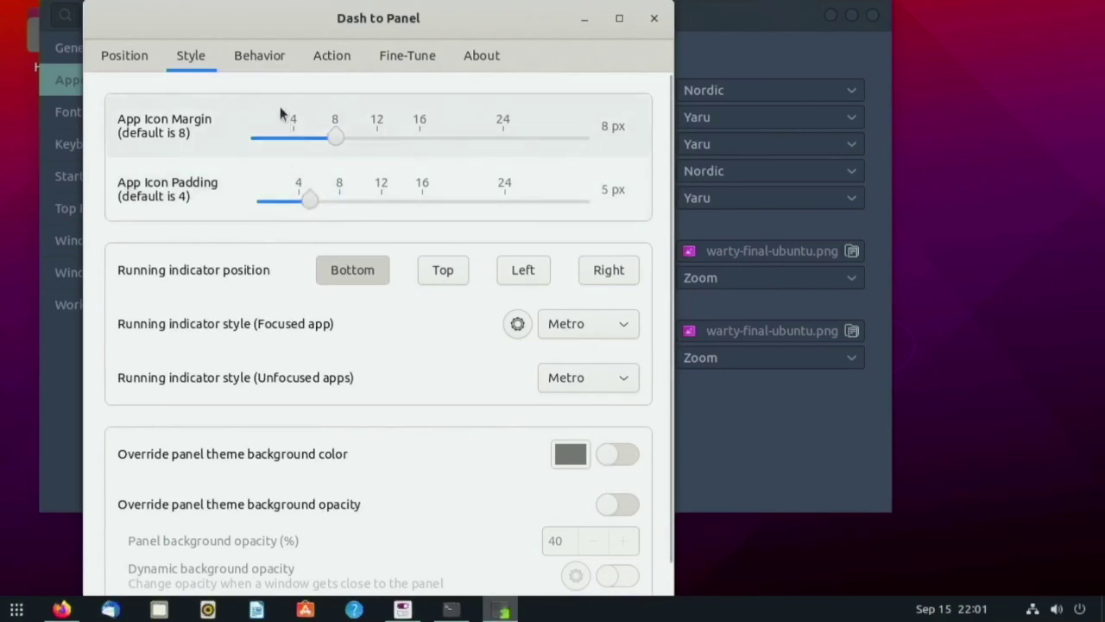
- Raise Panel thickness to 42 px on the Position tab and close the settings
click(124, 55)
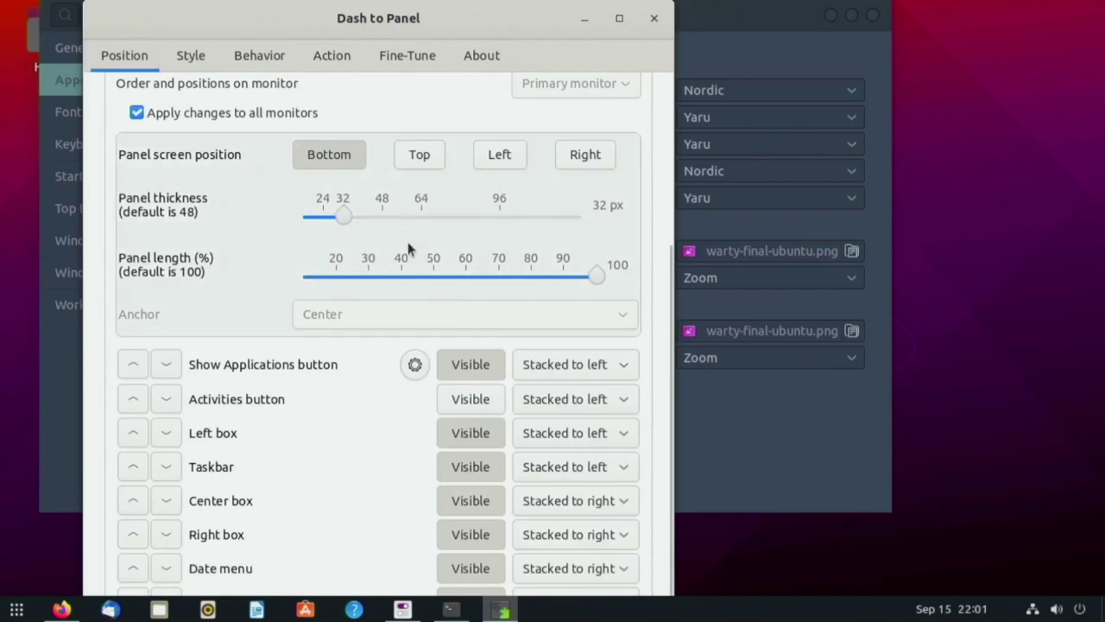
drag(338, 217, 350, 220)
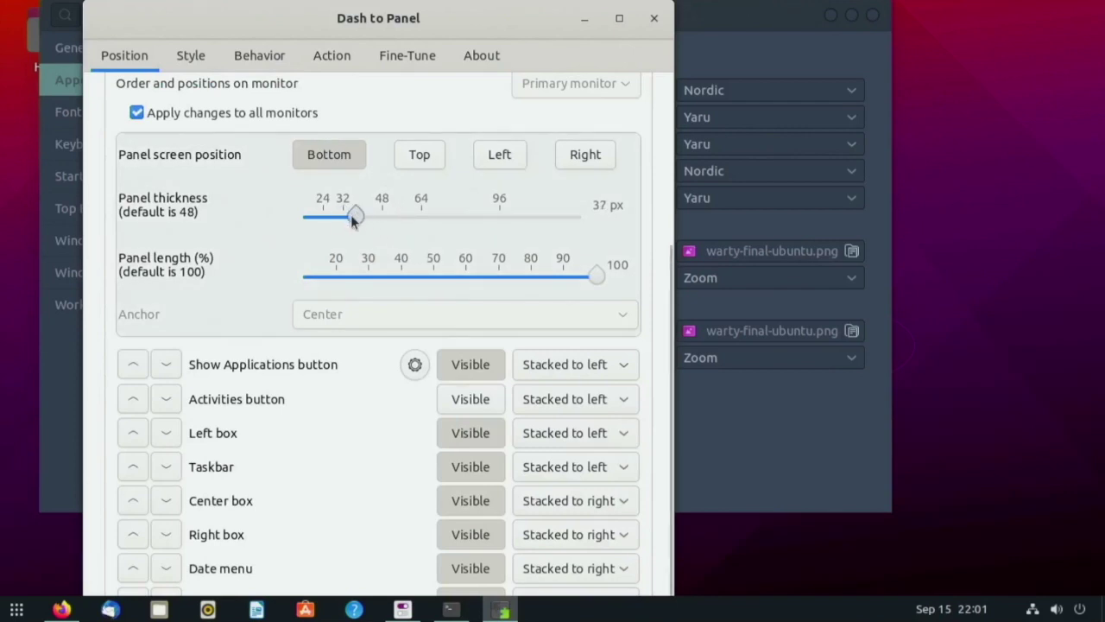
drag(355, 218, 369, 218)
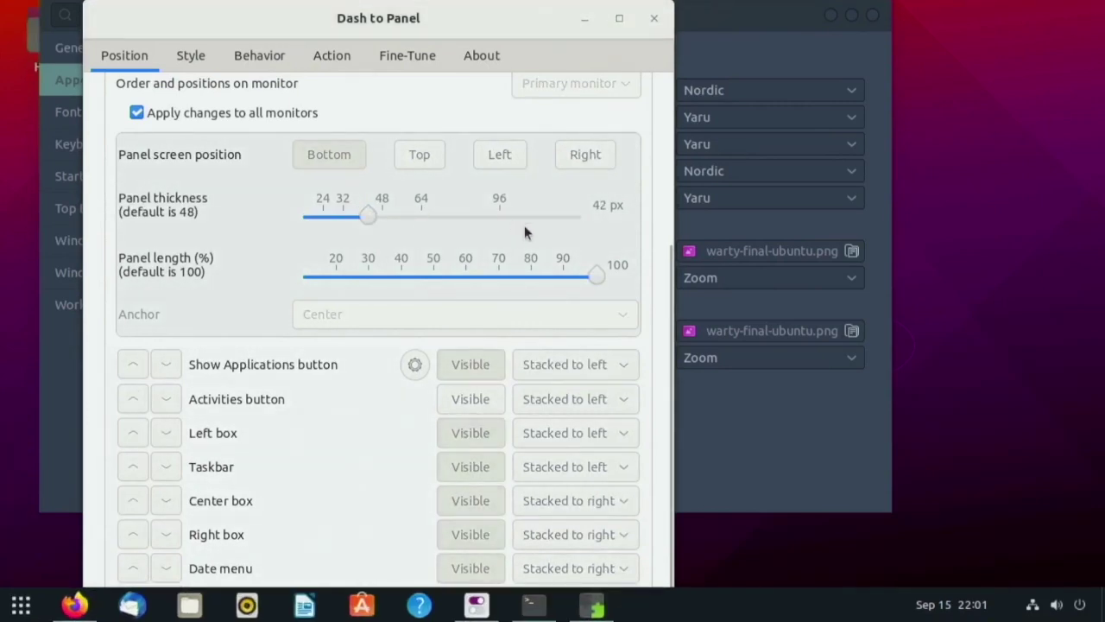
click(653, 19)
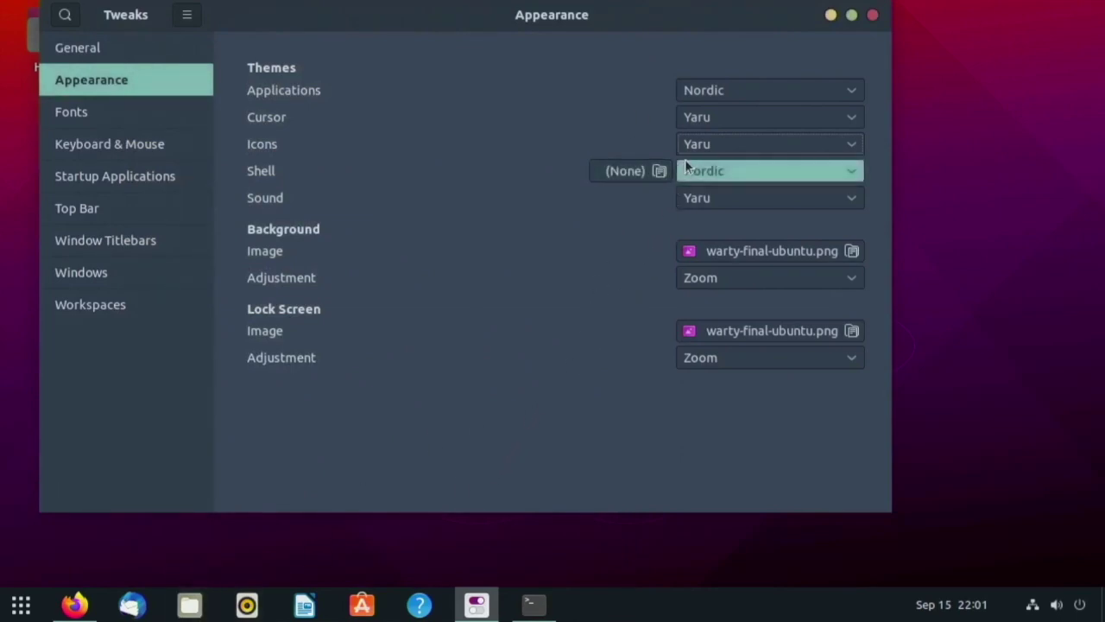
- Close the finished install terminal and the Tweaks window
click(533, 603)
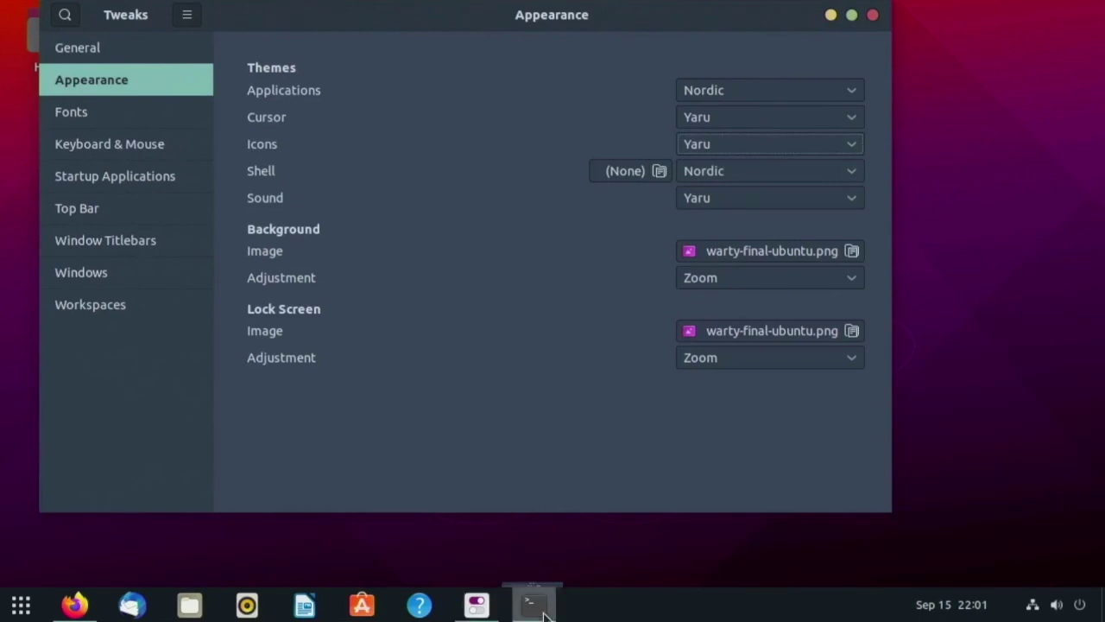
click(656, 60)
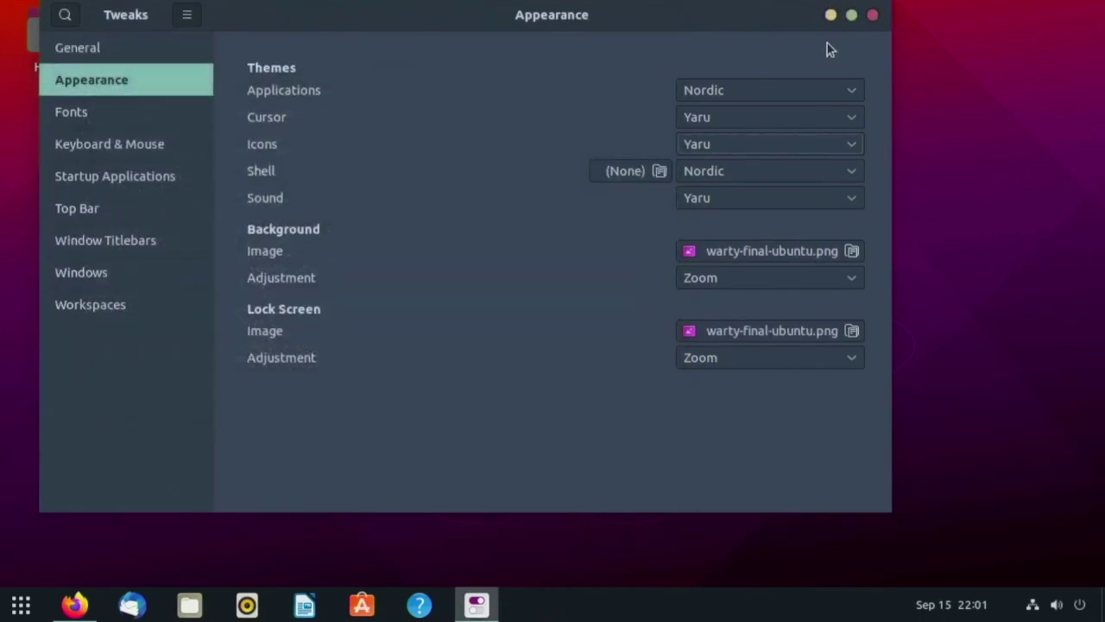
click(873, 16)
- Relaunch Tweaks, set Appearance Icons to Papirus-Dark, and close Tweaks
click(21, 604)
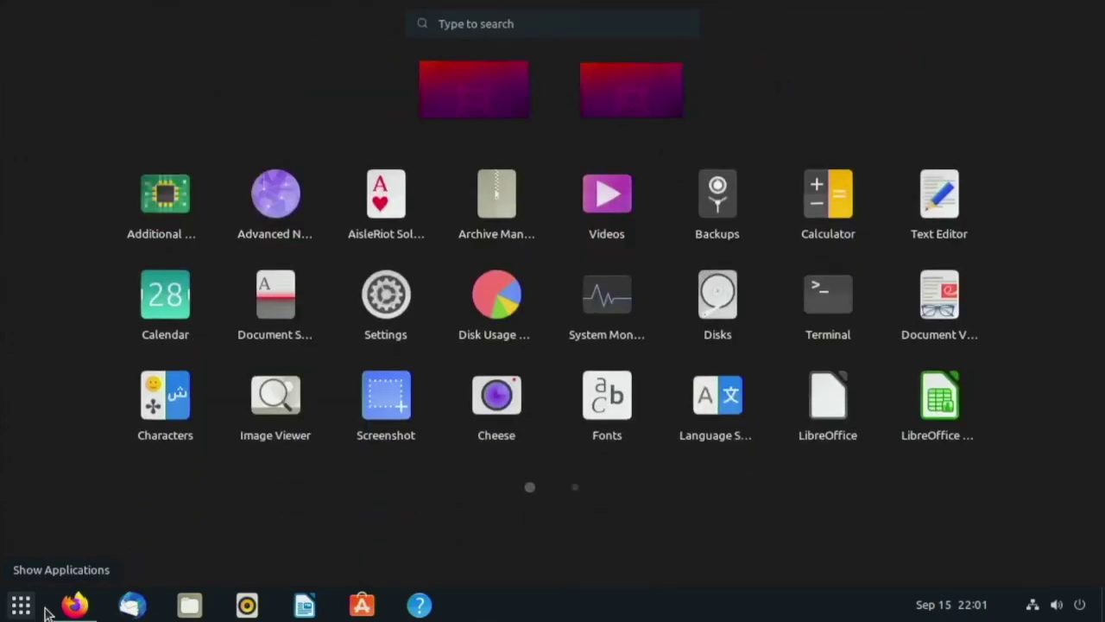
text(tweak)
key(Return)
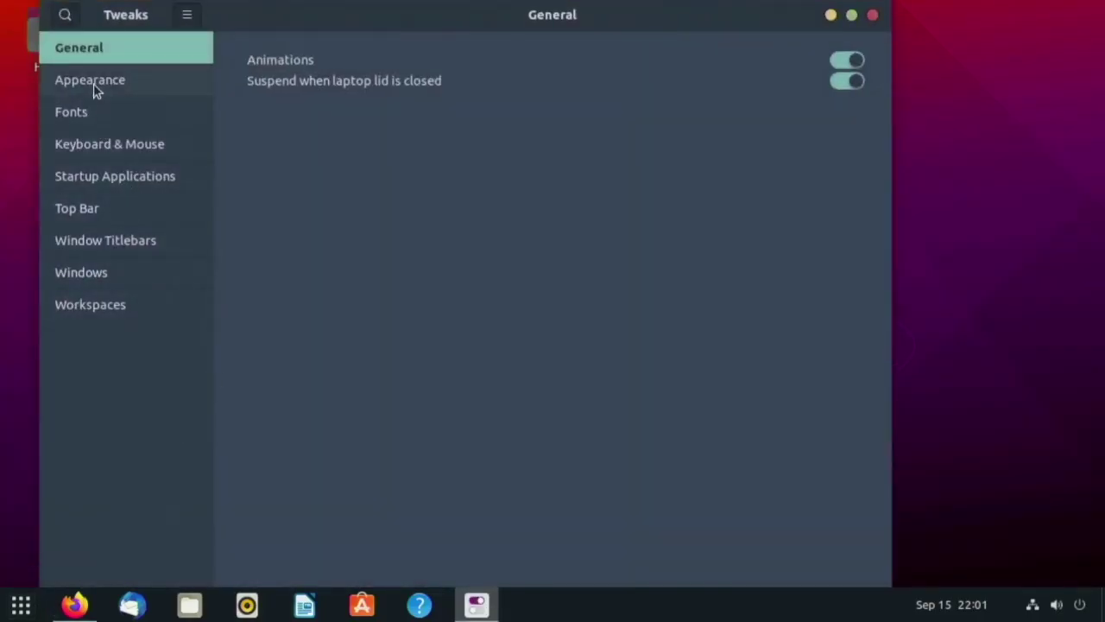
click(92, 83)
click(691, 148)
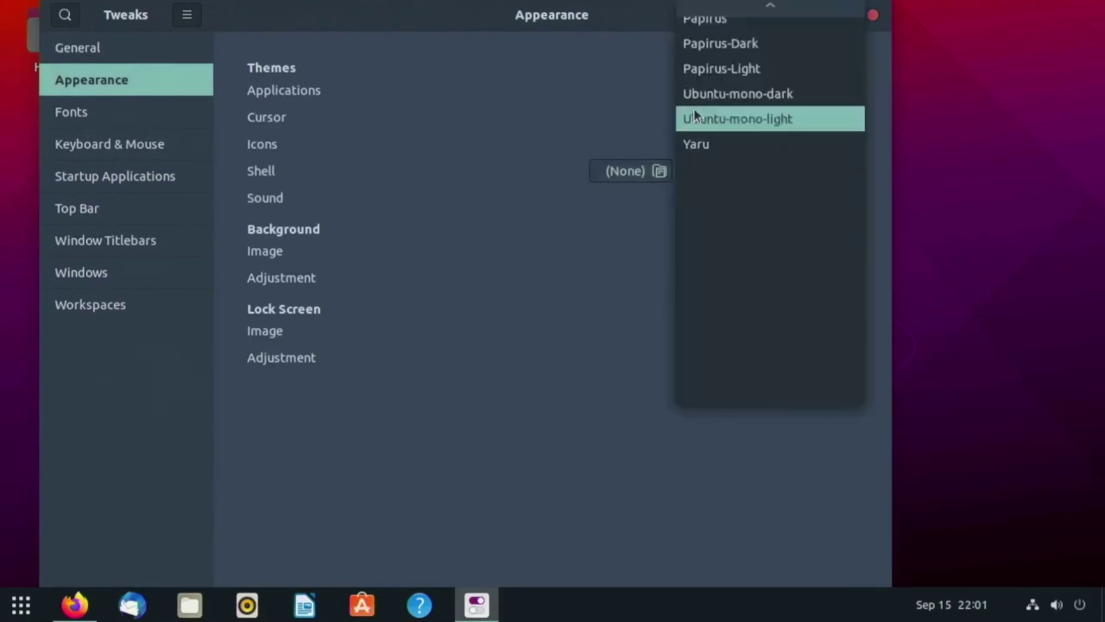
mouse_move(731, 5)
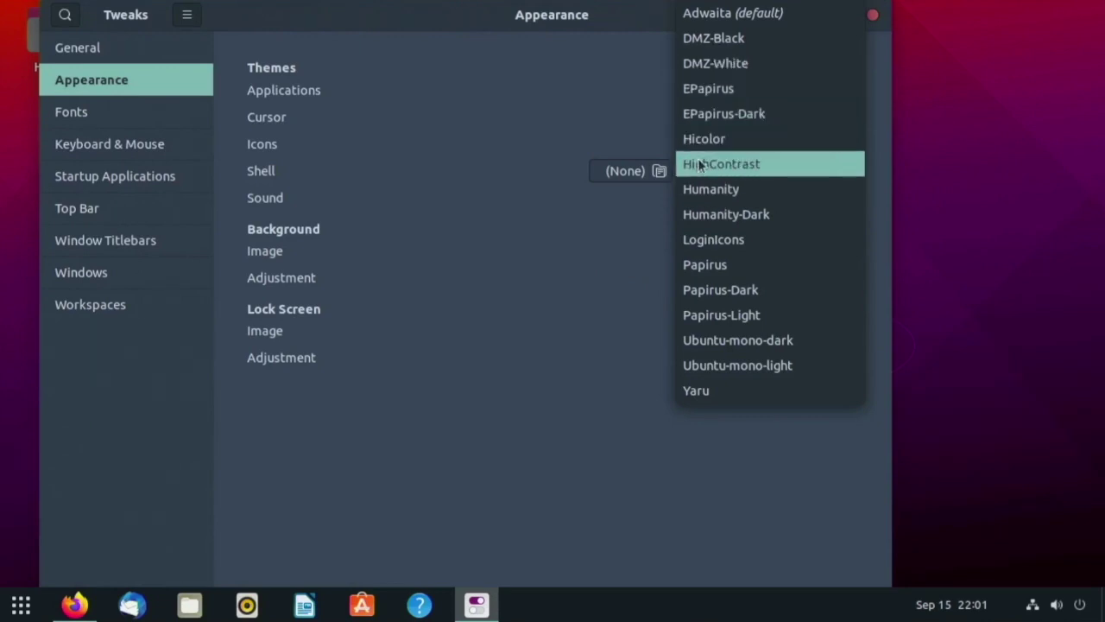
click(708, 291)
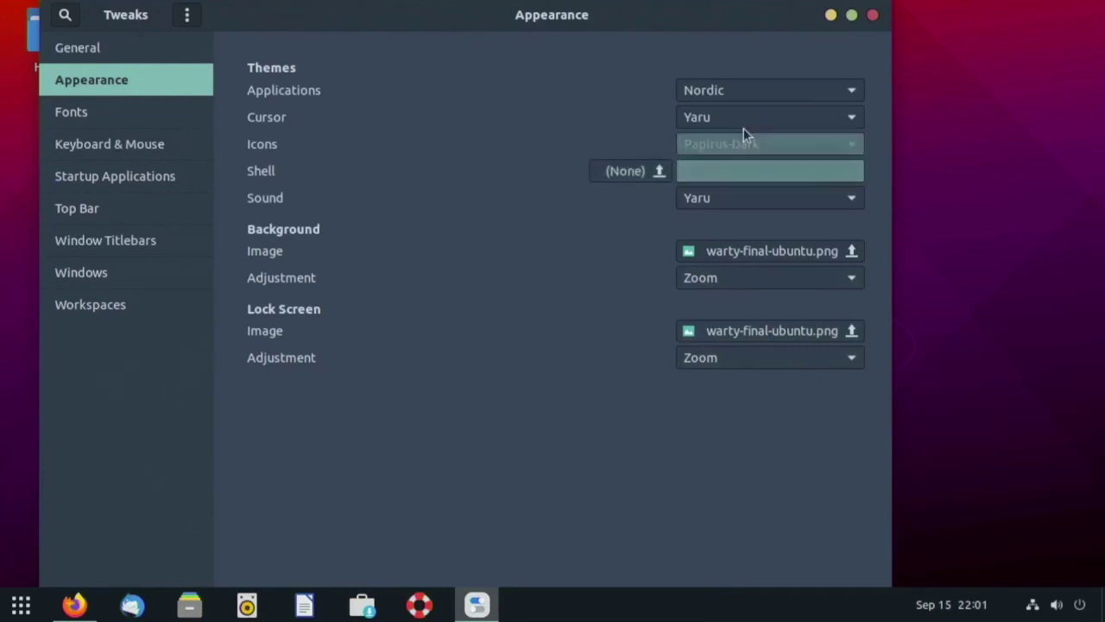
click(872, 18)
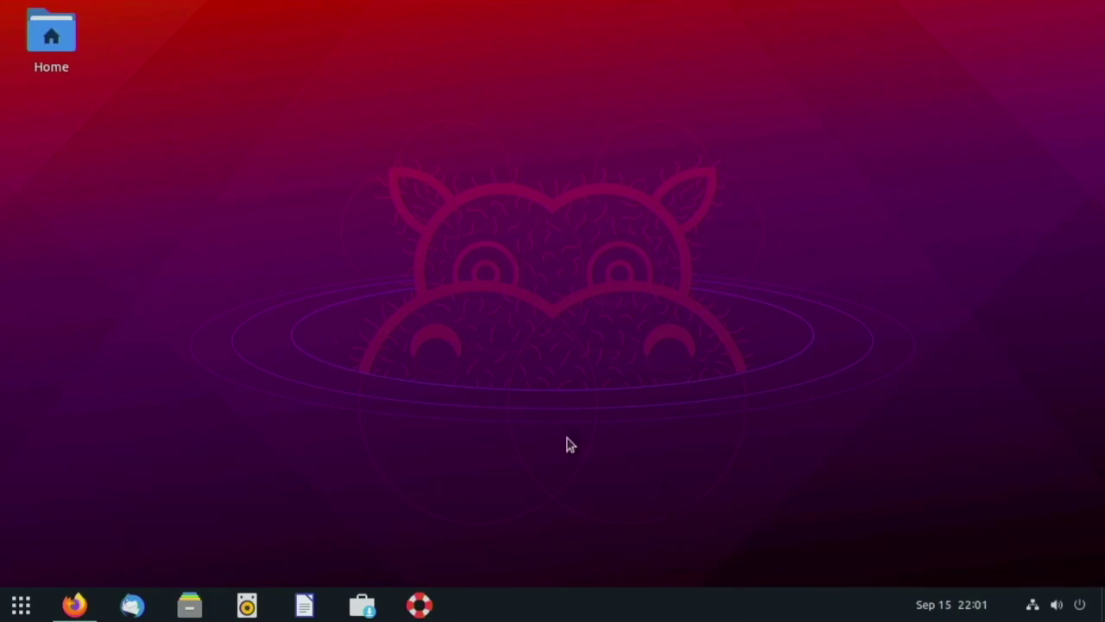
- Restore Firefox to the Papirus-Nordic pling.com tab, then open the desktop context menu
click(75, 604)
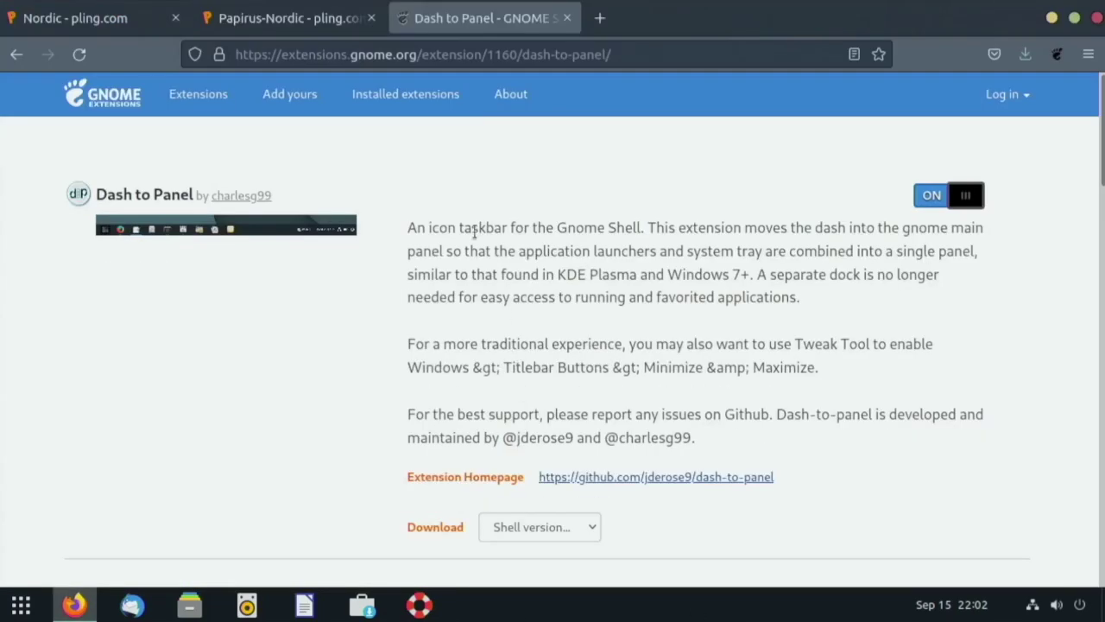
click(316, 17)
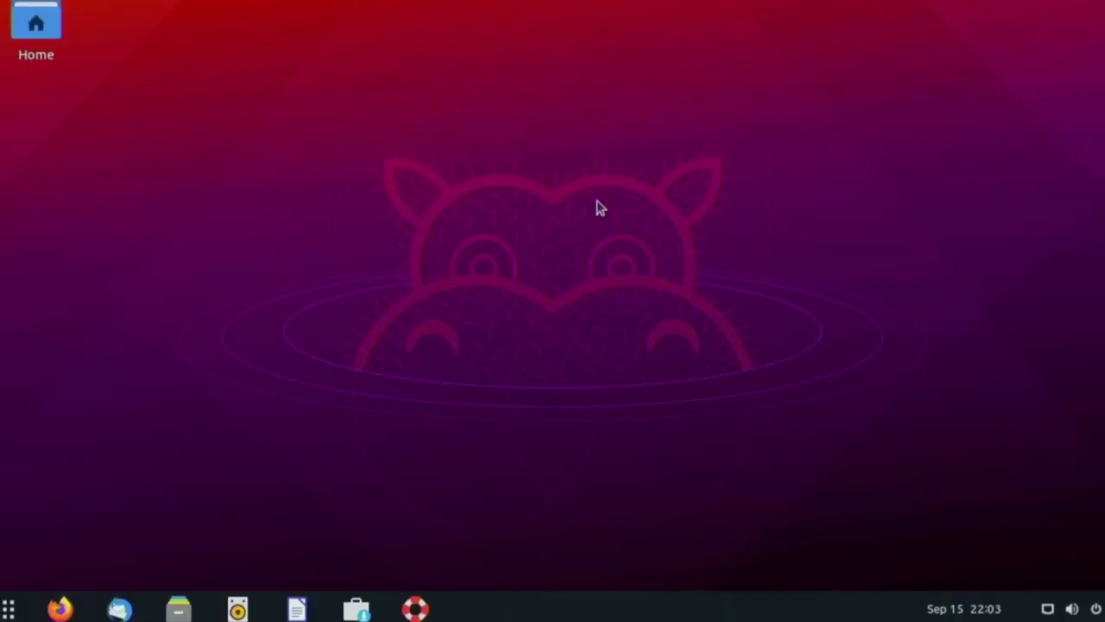
right_click(600, 209)
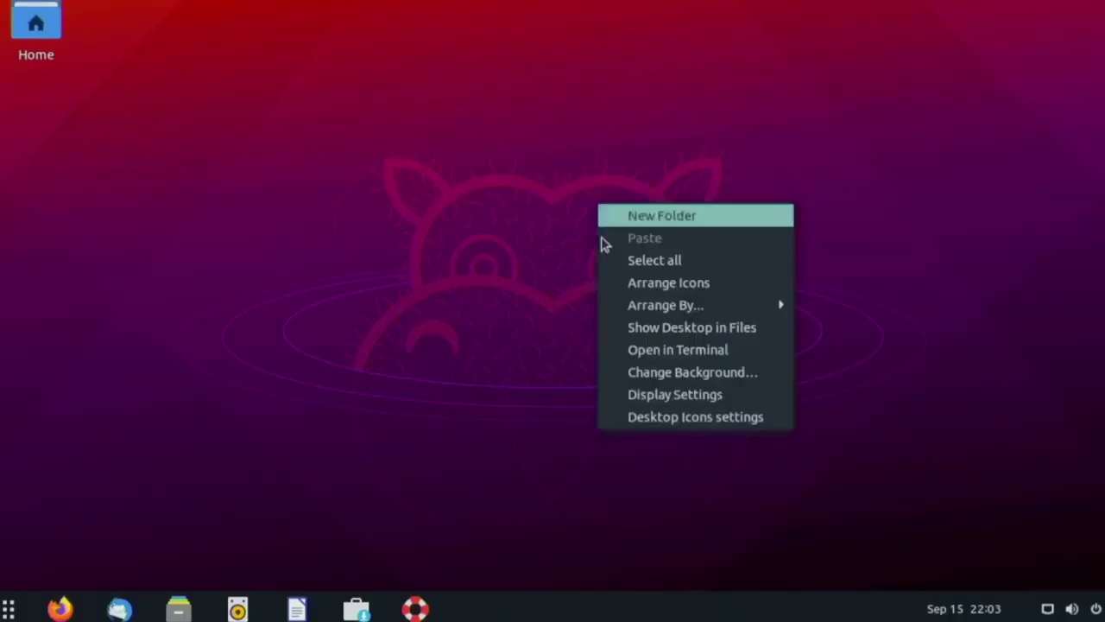
click(636, 371)
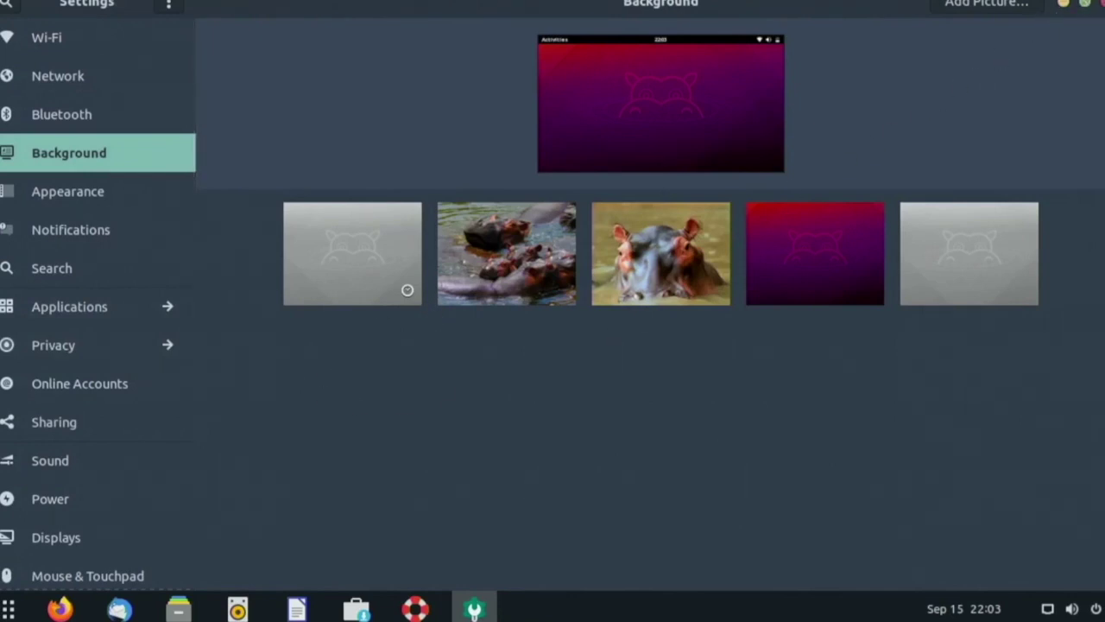
click(1098, 3)
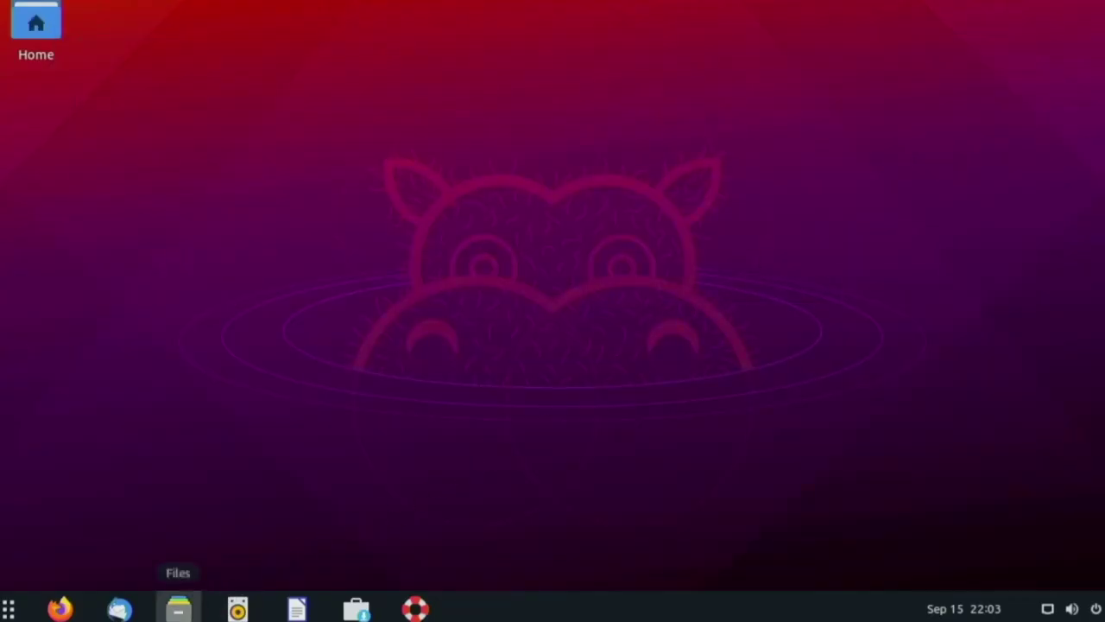
click(178, 609)
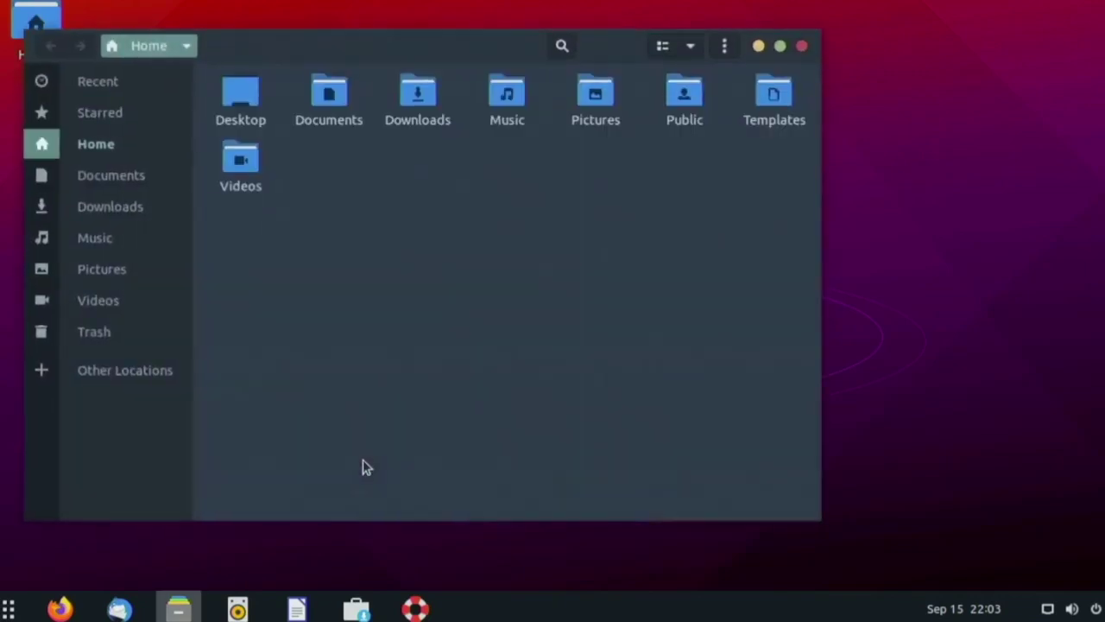
- From the Pictures folder, set nordicGnomeLook.jpeg as the desktop wallpaper
click(107, 266)
right_click(271, 137)
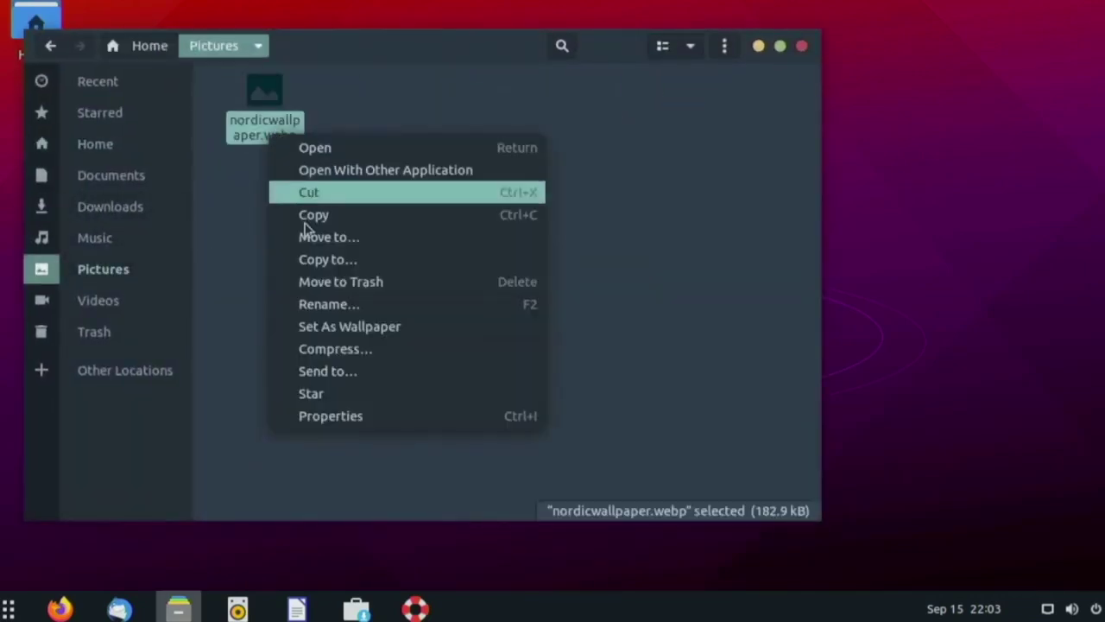
click(338, 329)
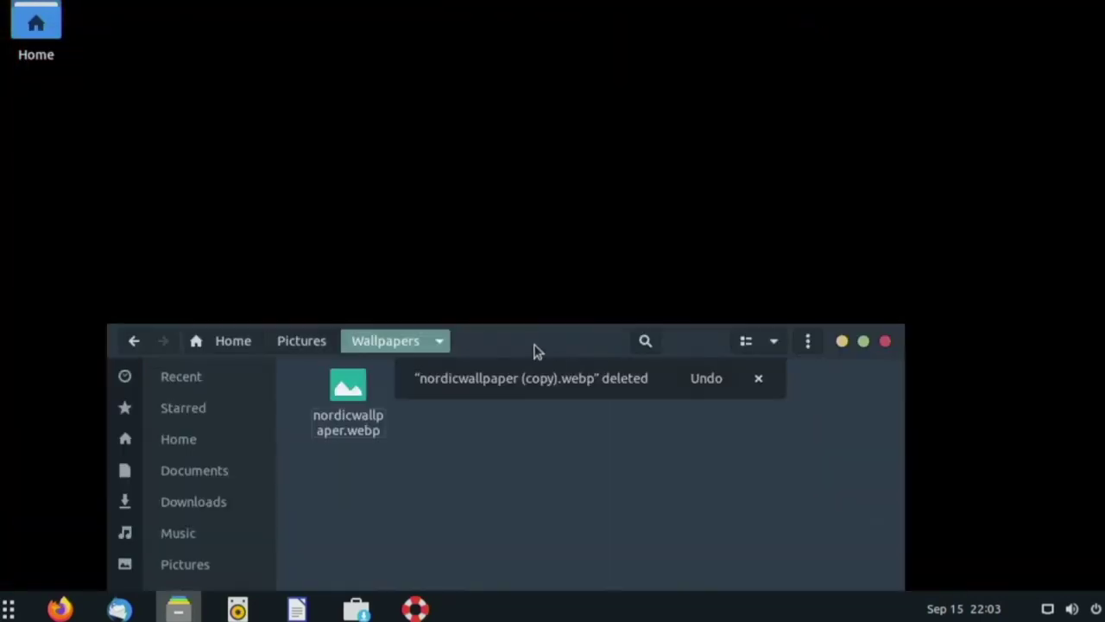
drag(536, 348, 484, 158)
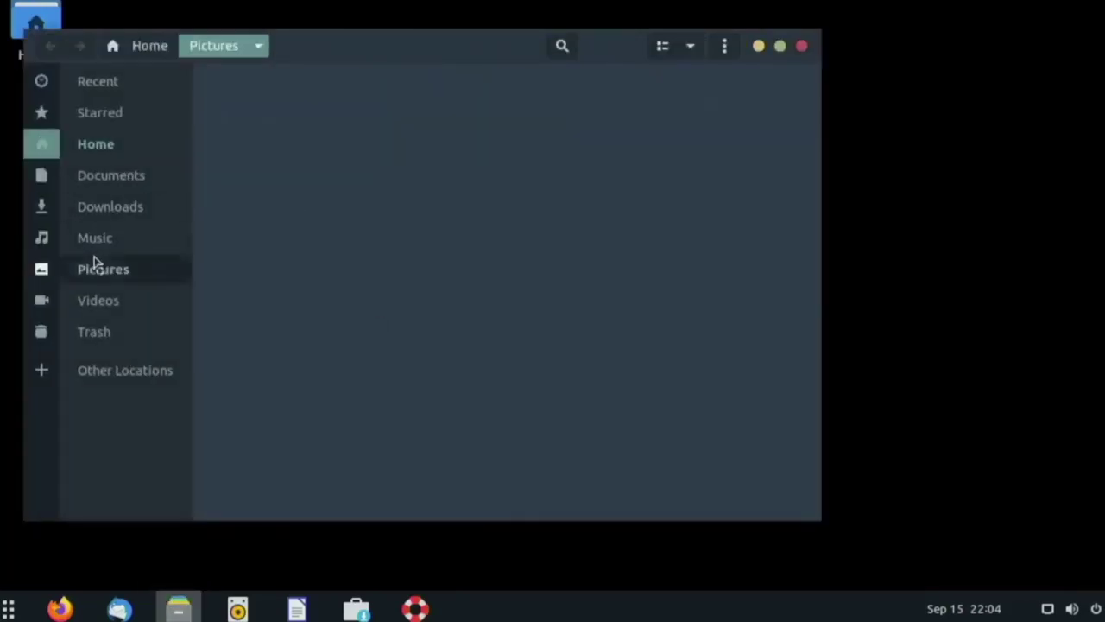
right_click(358, 117)
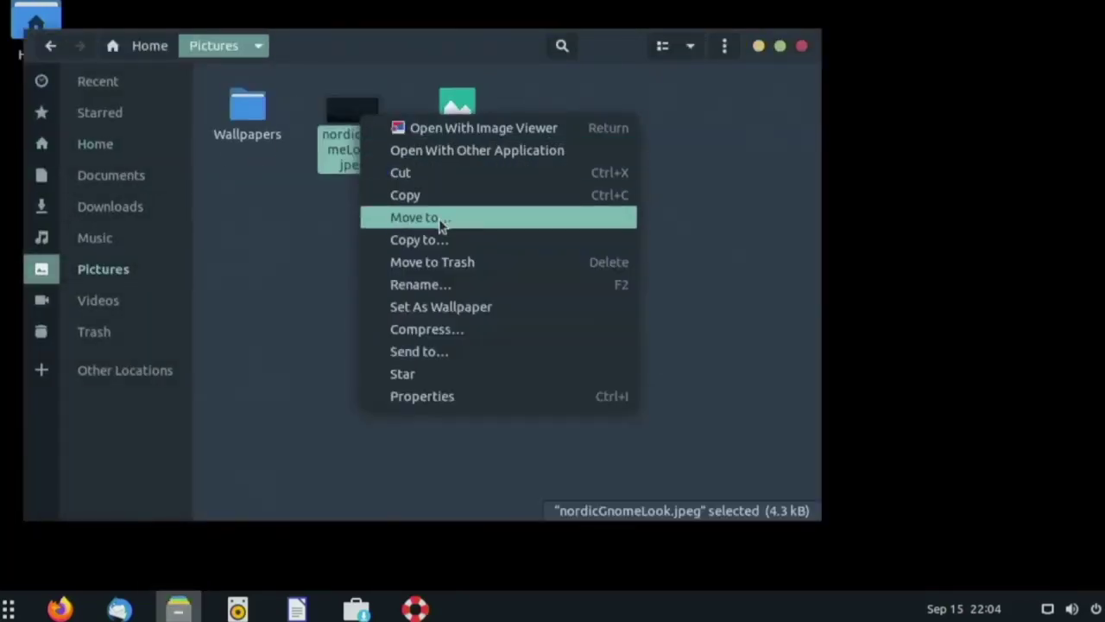
click(432, 310)
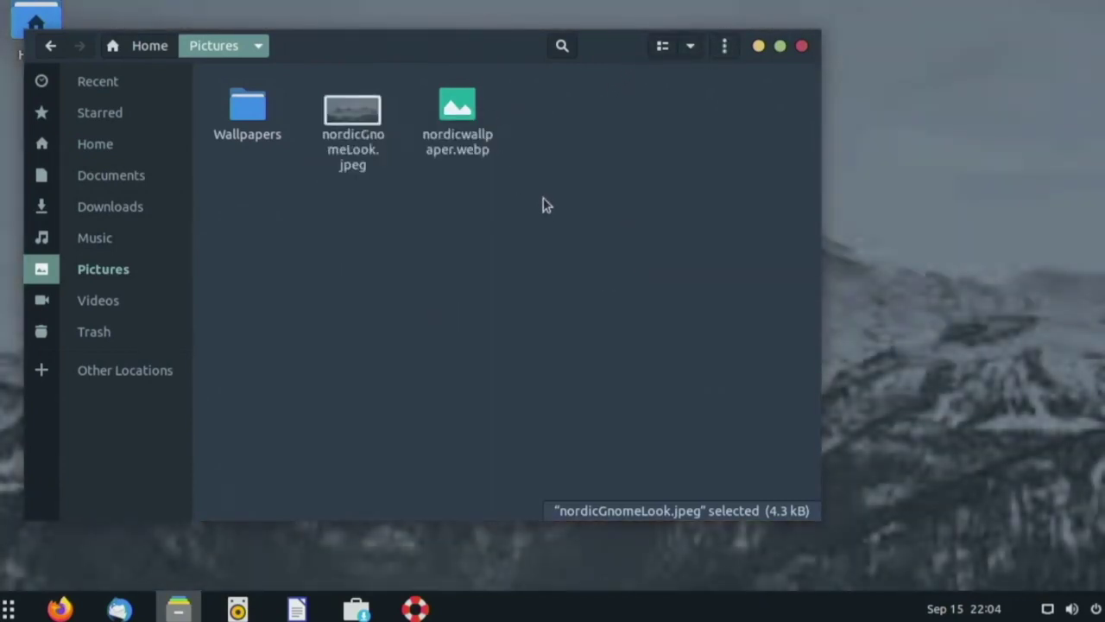
- Delete nordicwallpaper.webp and close the Files window
drag(545, 204, 423, 91)
key(Delete)
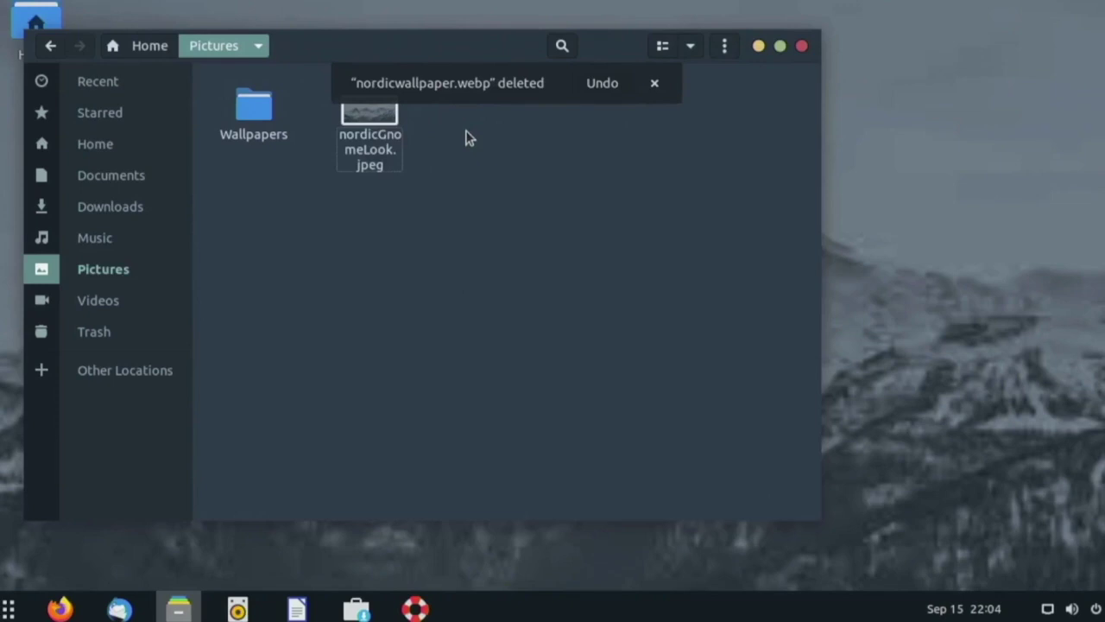
key(ctrl+w)
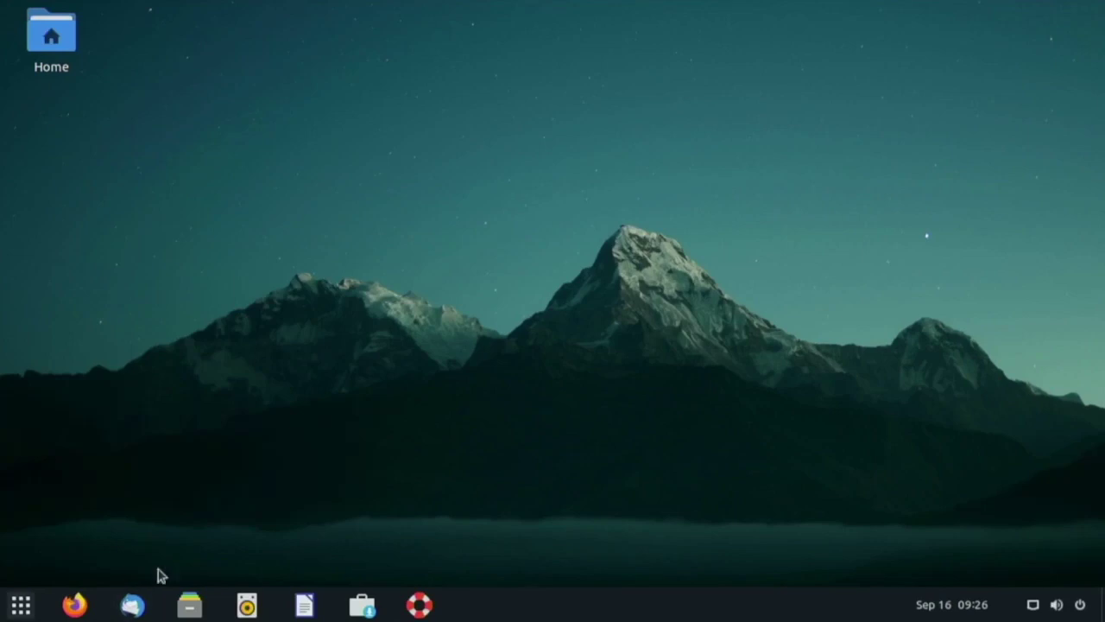
- Remove Rhythmbox and Thunderbird from the taskbar favourites
right_click(247, 604)
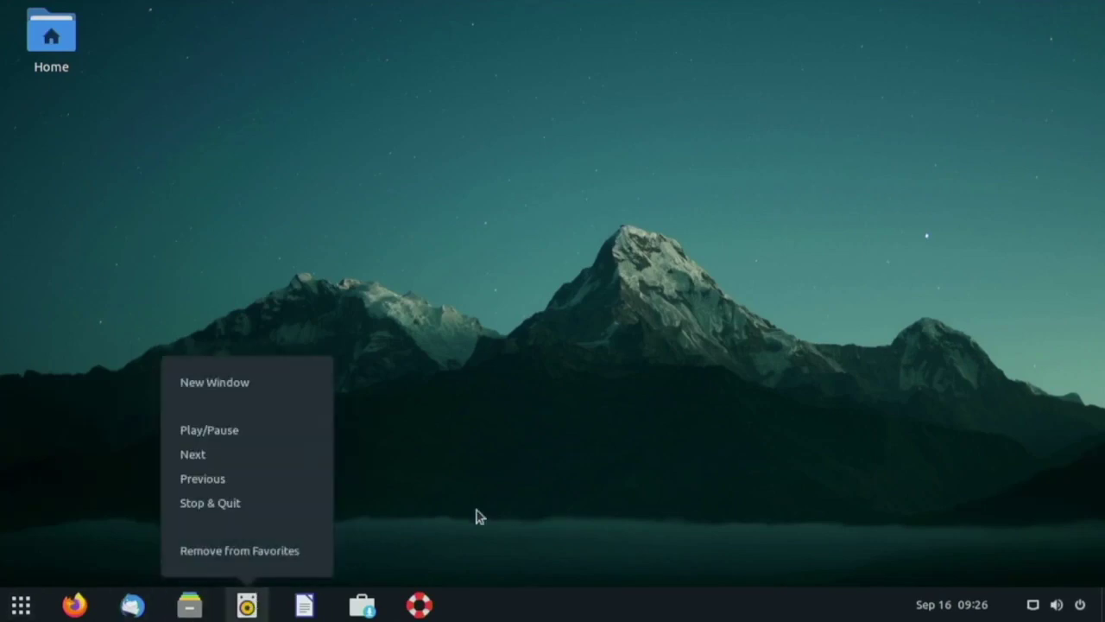
click(278, 558)
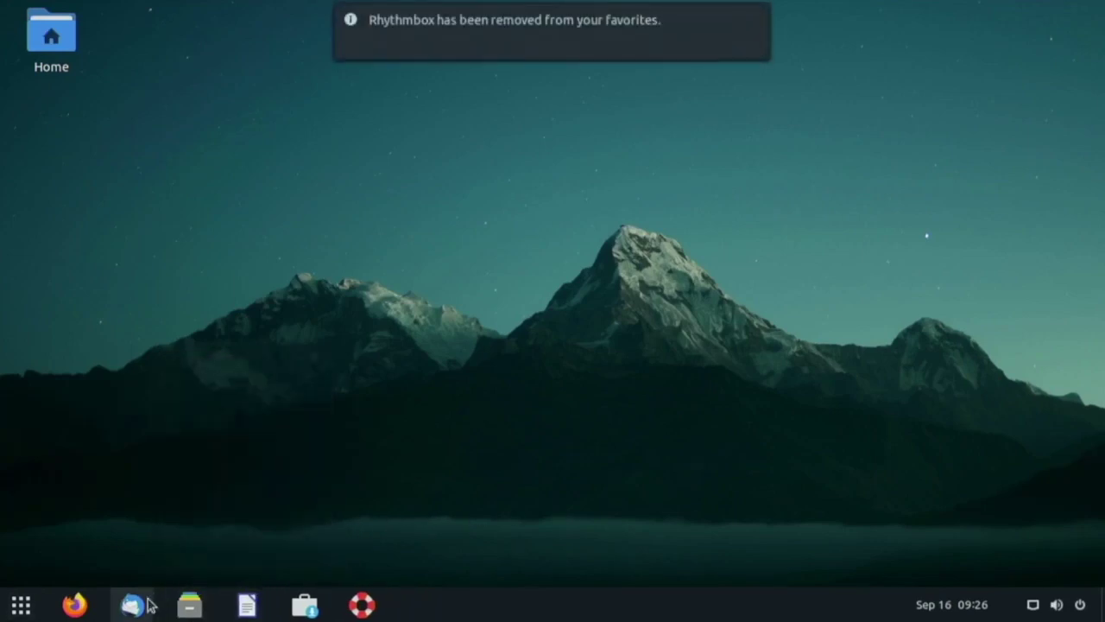
right_click(149, 605)
click(152, 557)
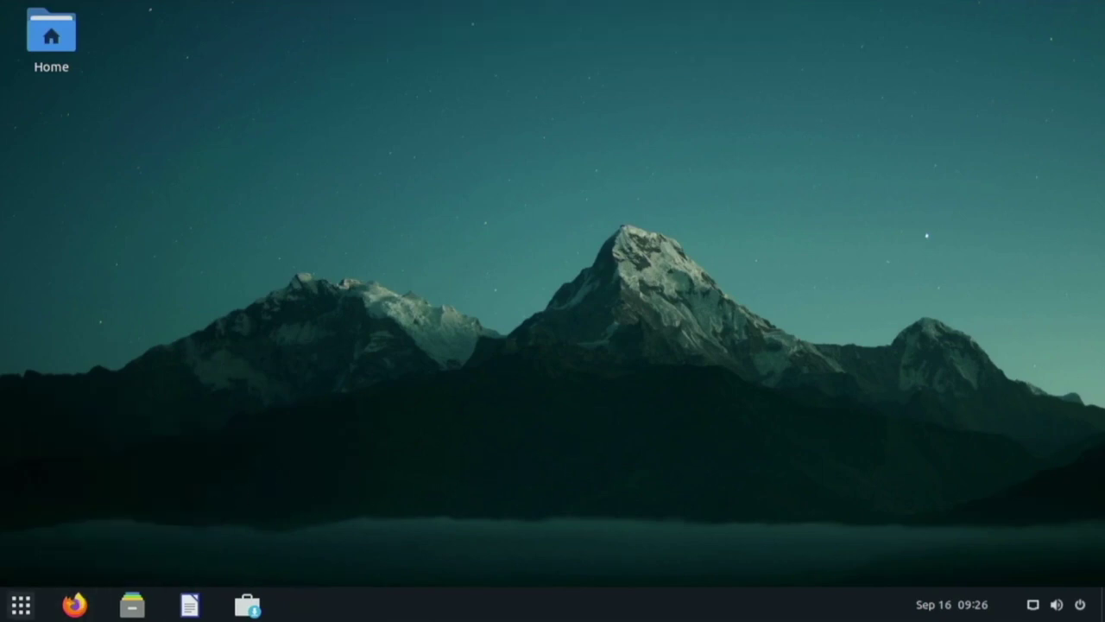
- Open the application grid, scroll through it, and close it again
click(21, 605)
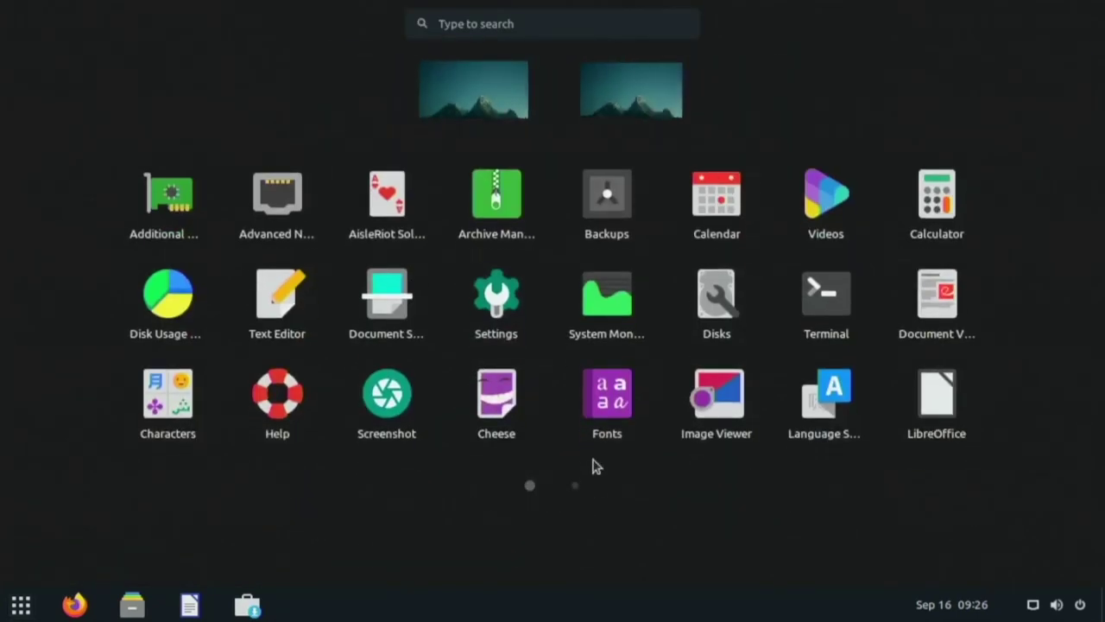
scroll(592, 464, down, 1)
scroll(439, 365, up, 1)
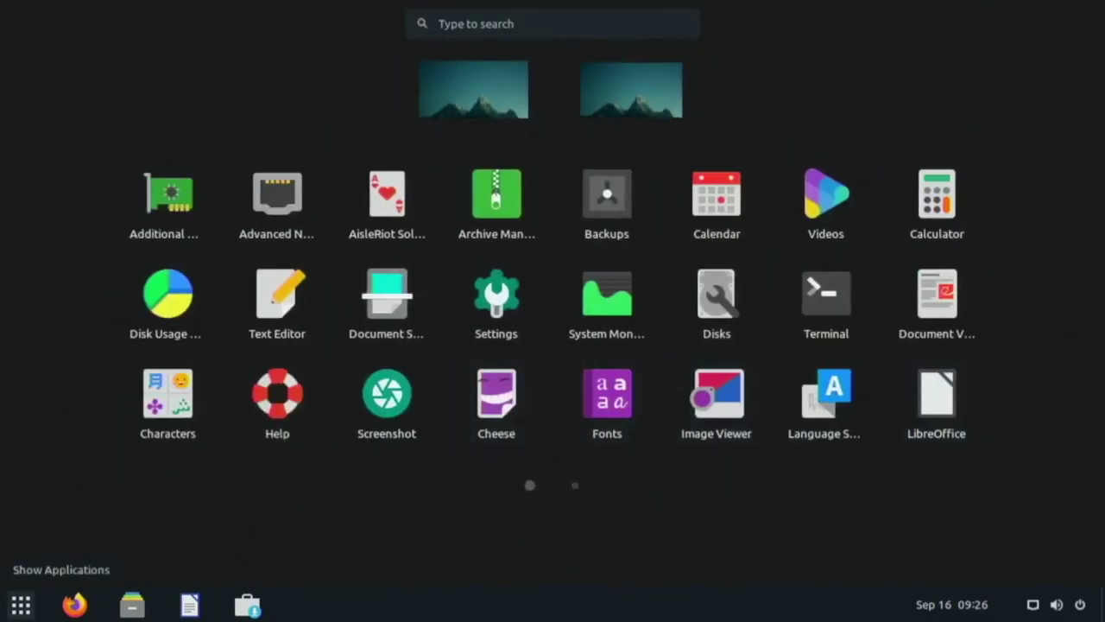
click(20, 604)
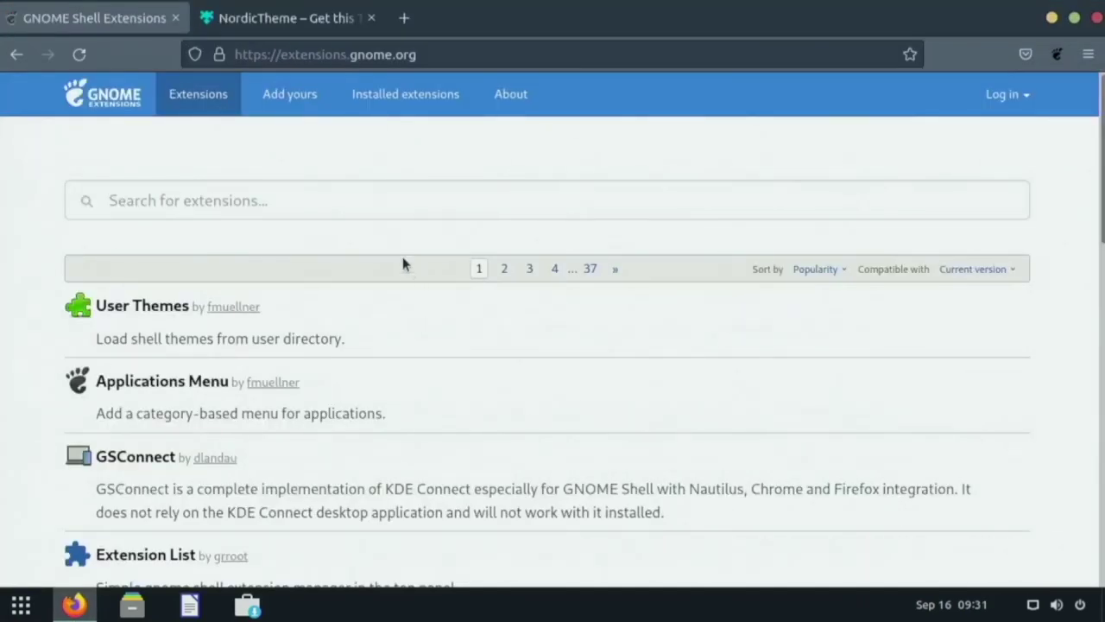
- Add the NordicTheme theme to Firefox, dismiss the notice, and close its tab
click(333, 19)
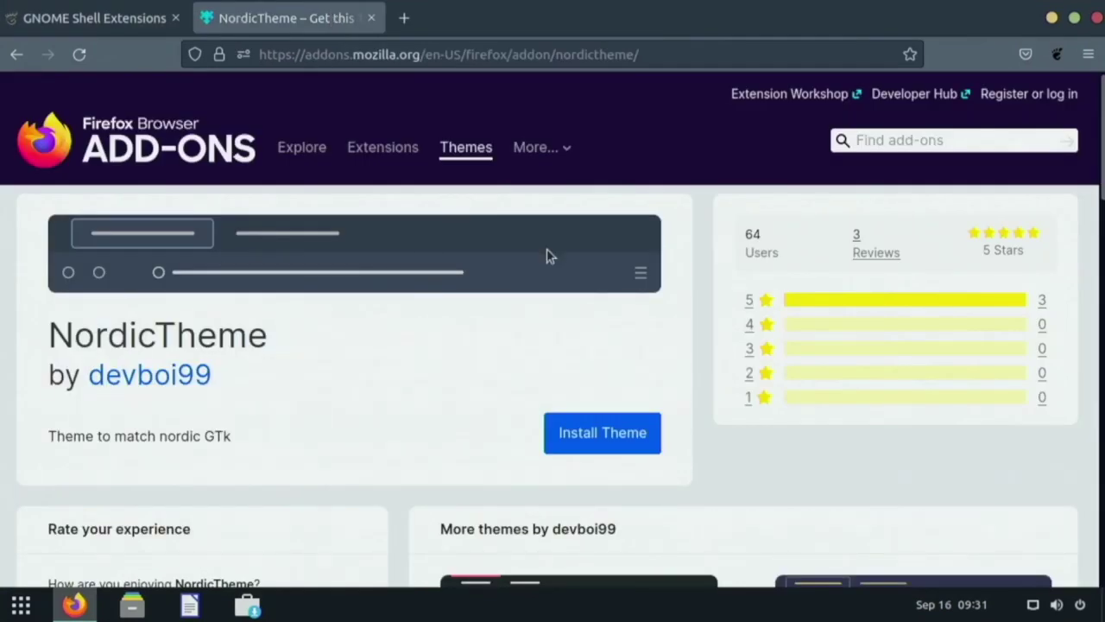
click(587, 438)
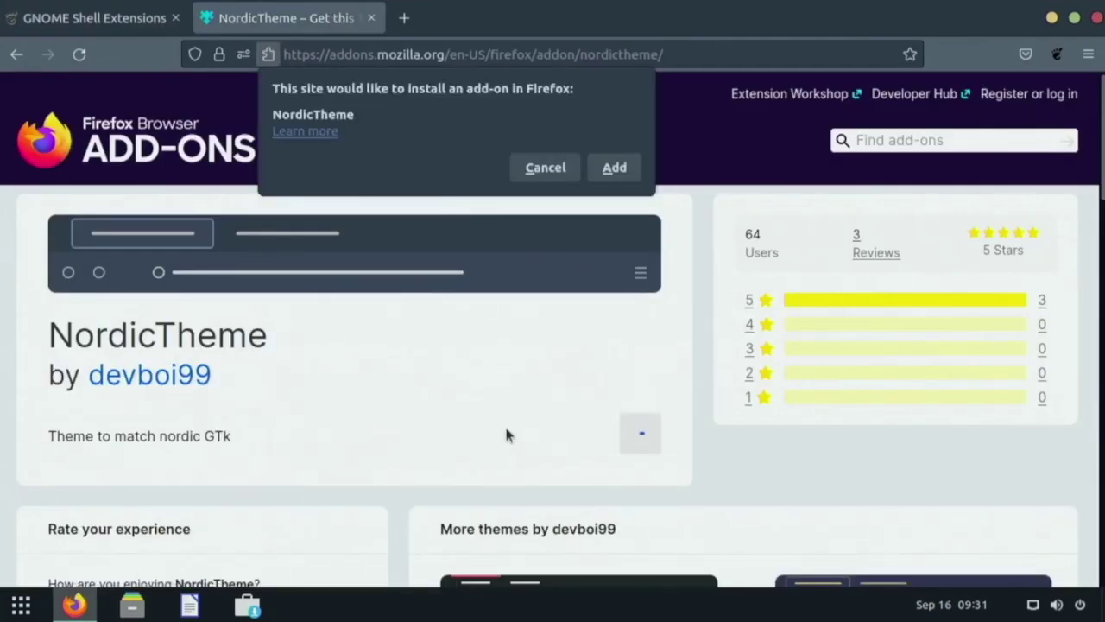
click(608, 170)
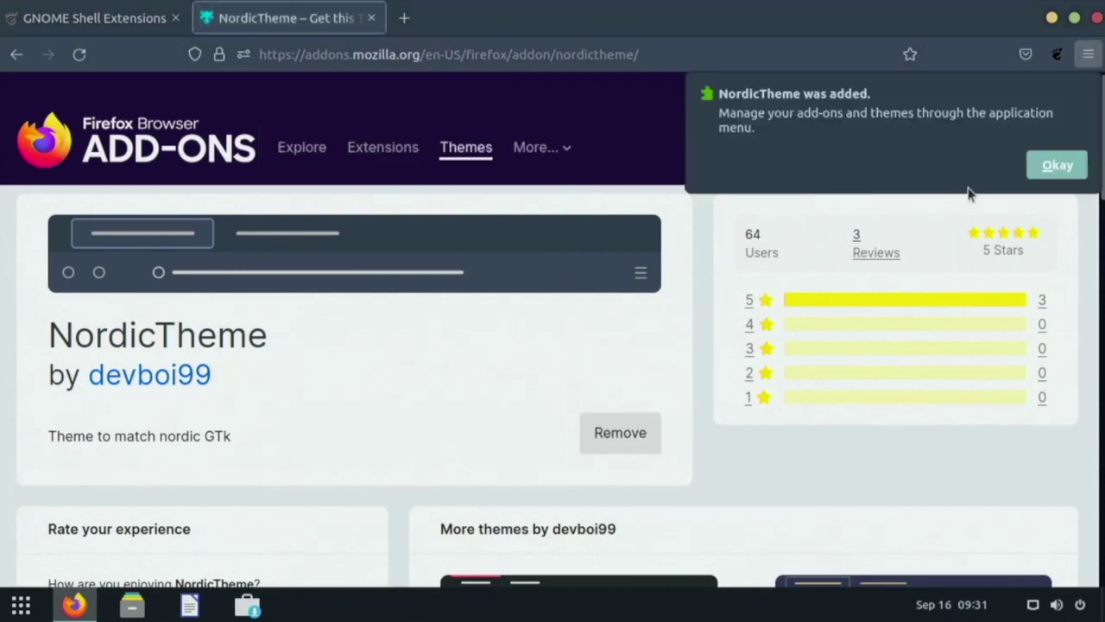
click(1055, 166)
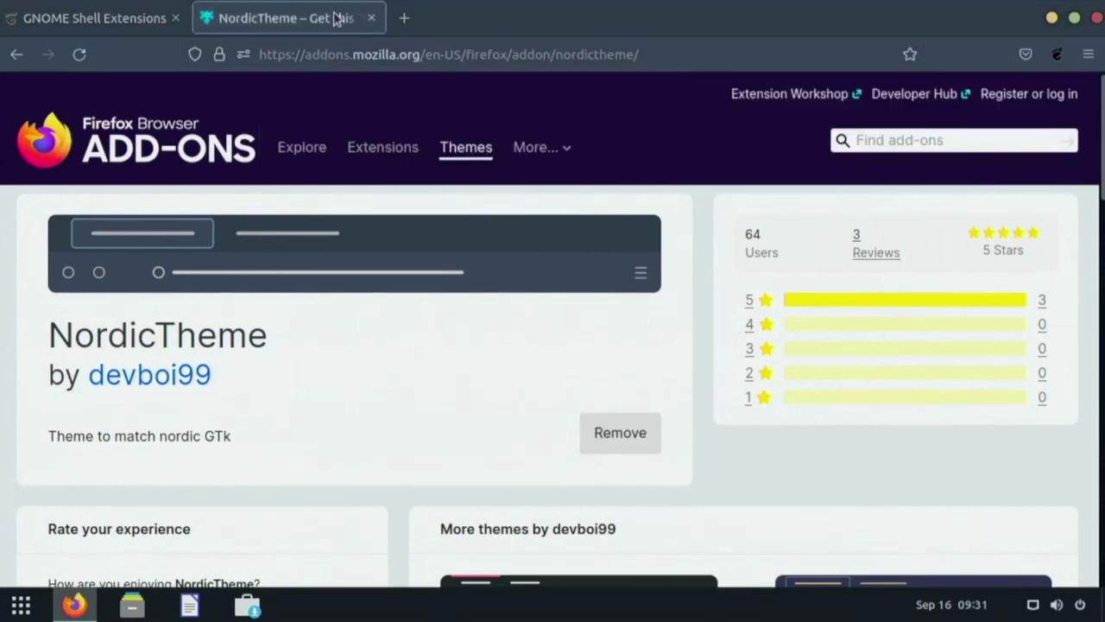
click(371, 17)
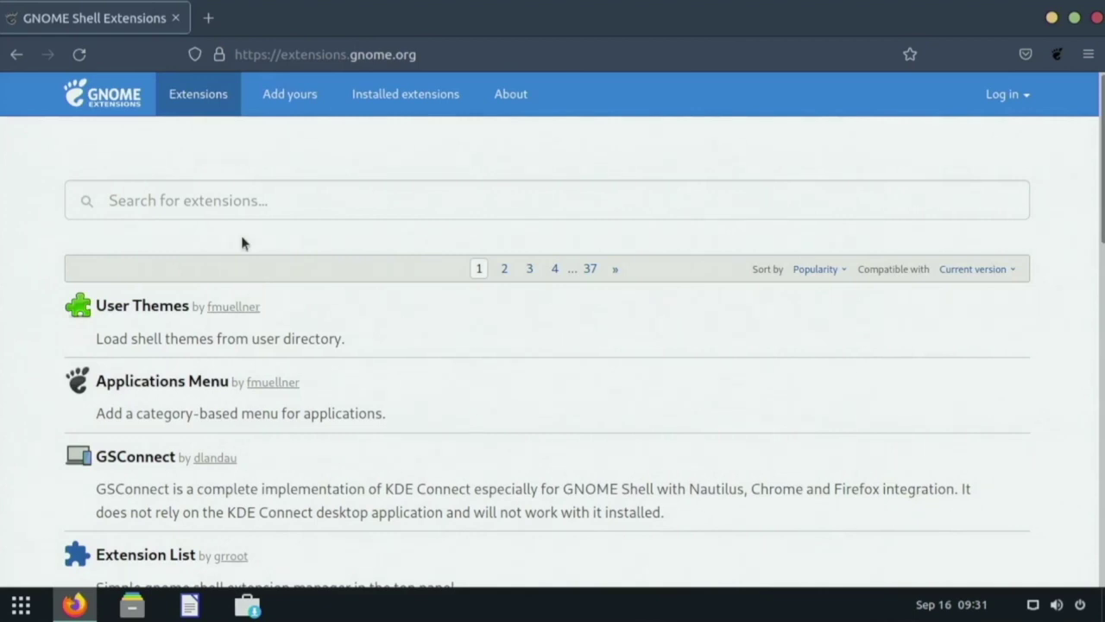
- Search 'blur my', install and enable Blur my Shell, and check the blur in the app grid
click(229, 207)
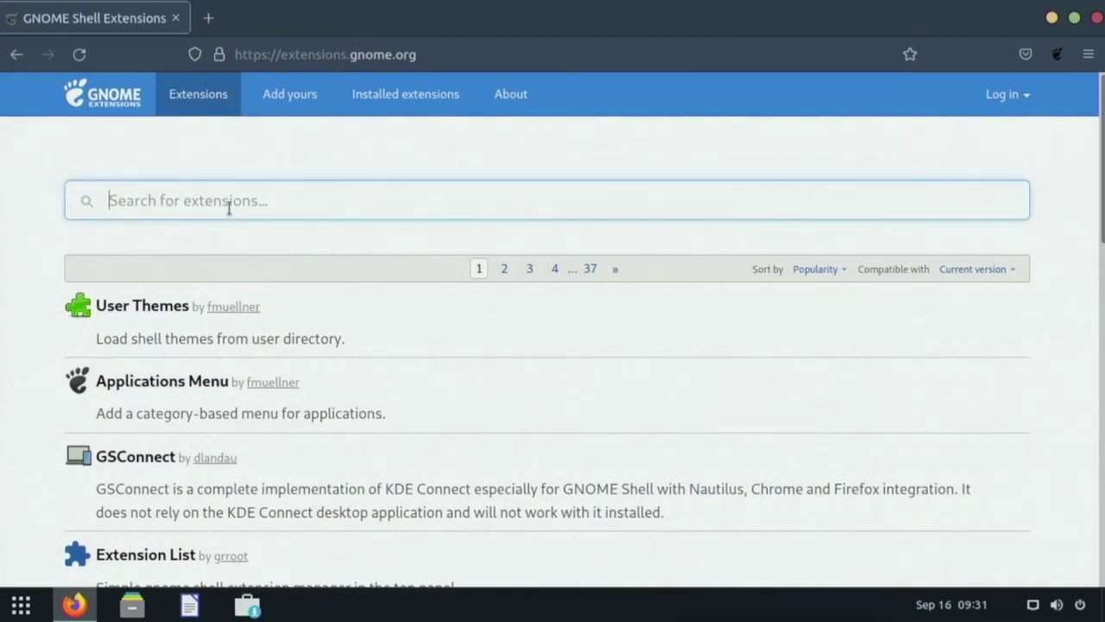
text(blur my)
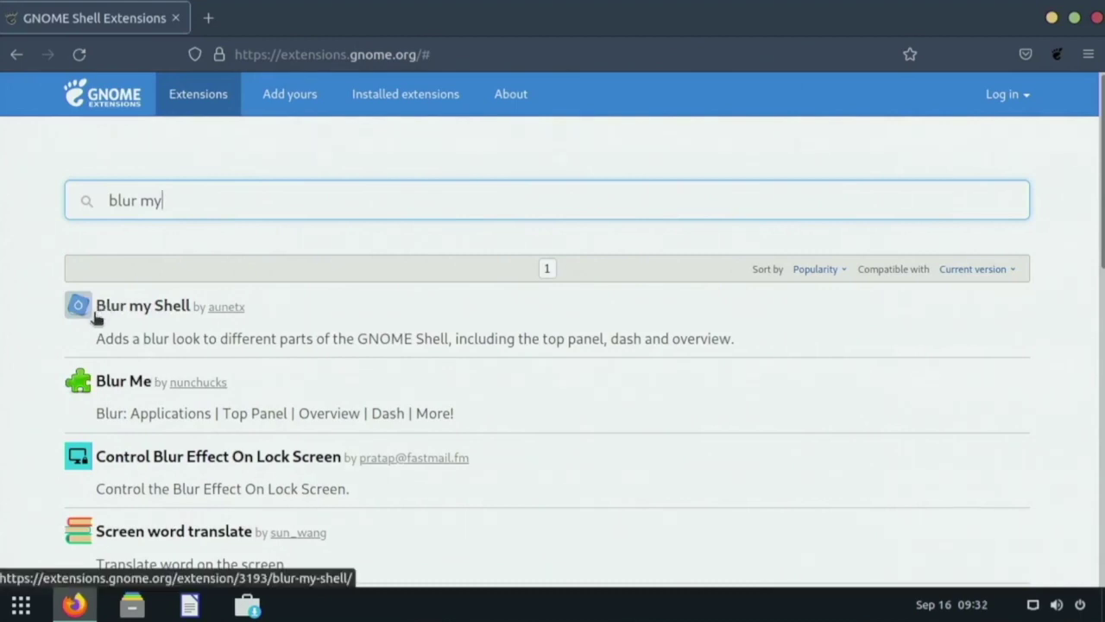
click(136, 309)
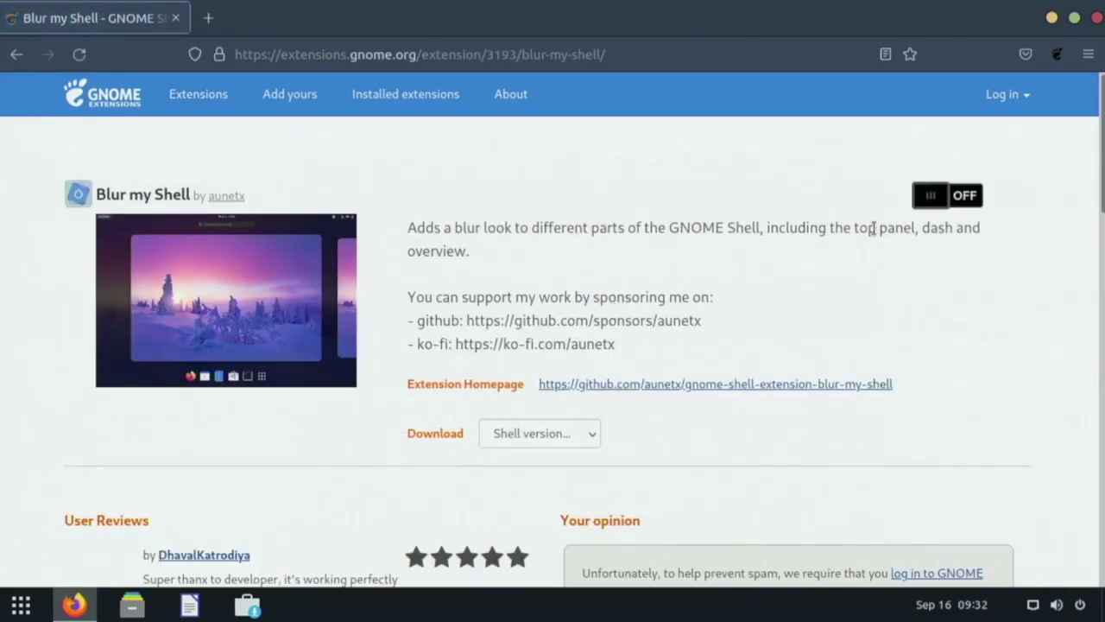
click(920, 198)
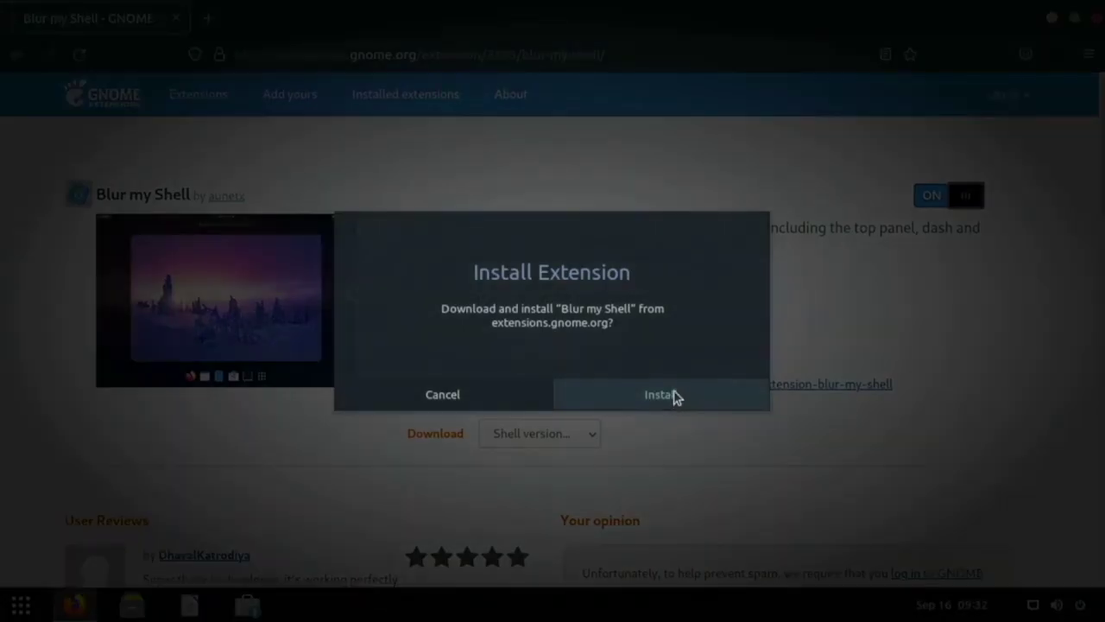
click(675, 395)
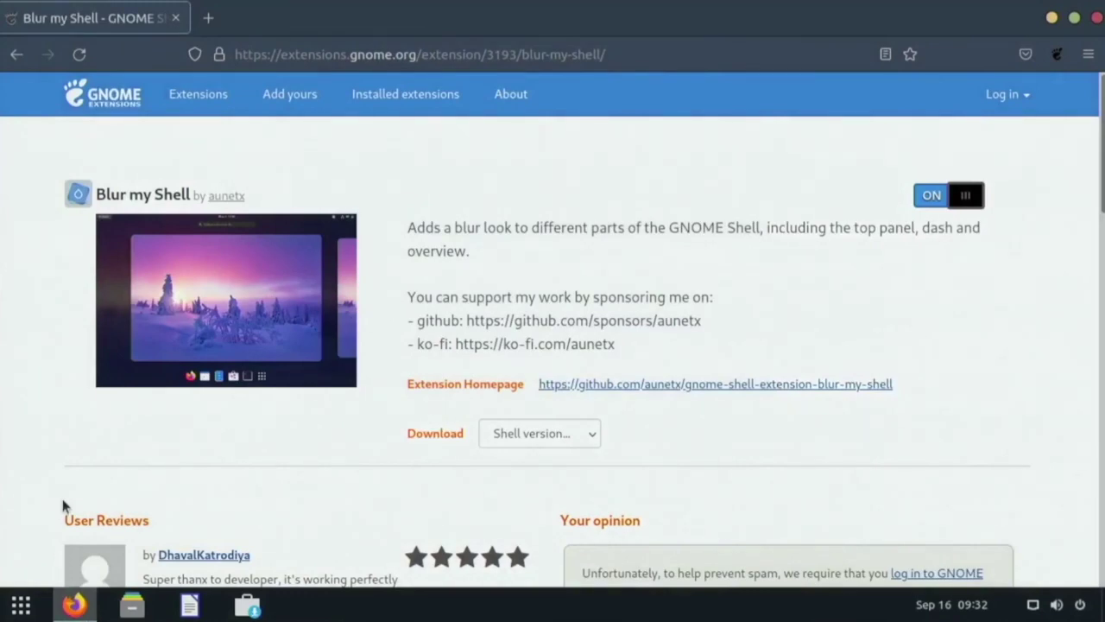
click(17, 604)
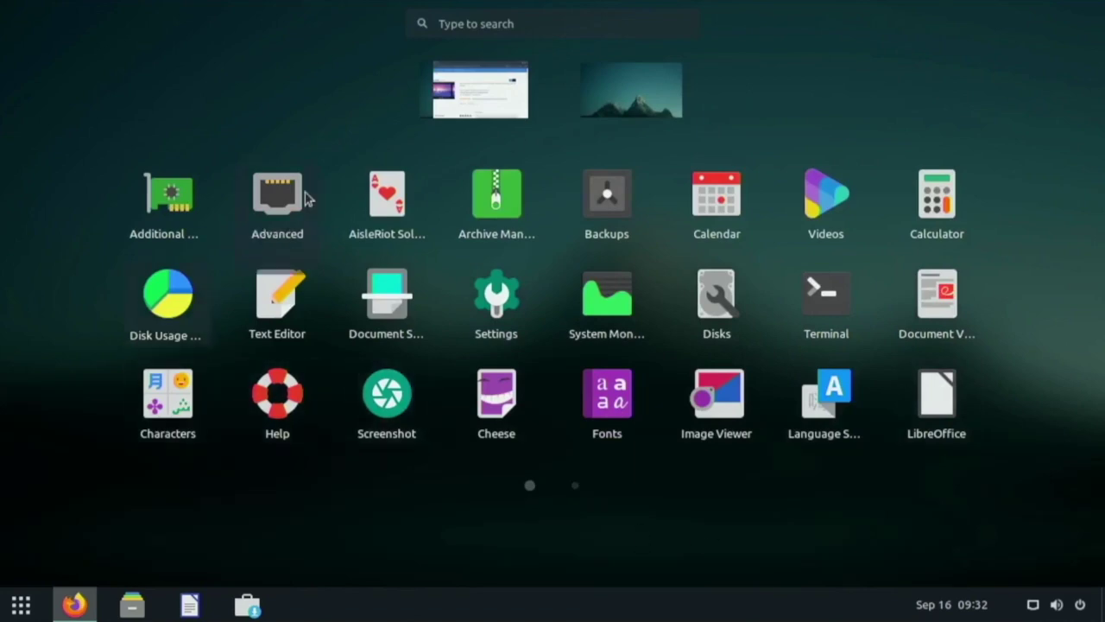
click(21, 604)
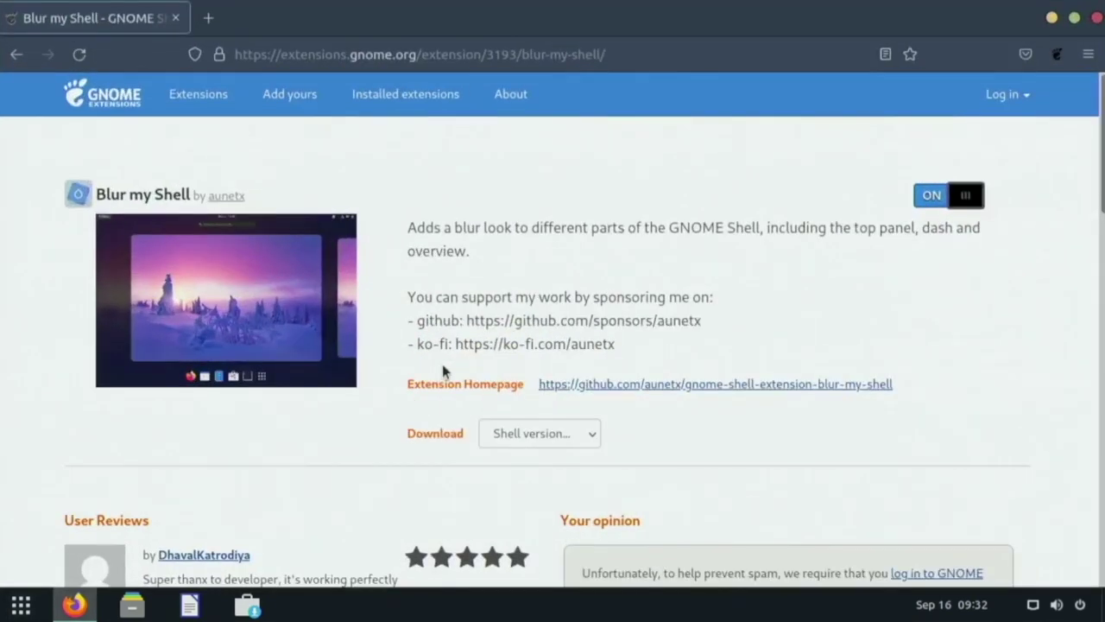
- Install and enable Compiz alike windows effect, then drag the browser to see it wobble
click(16, 53)
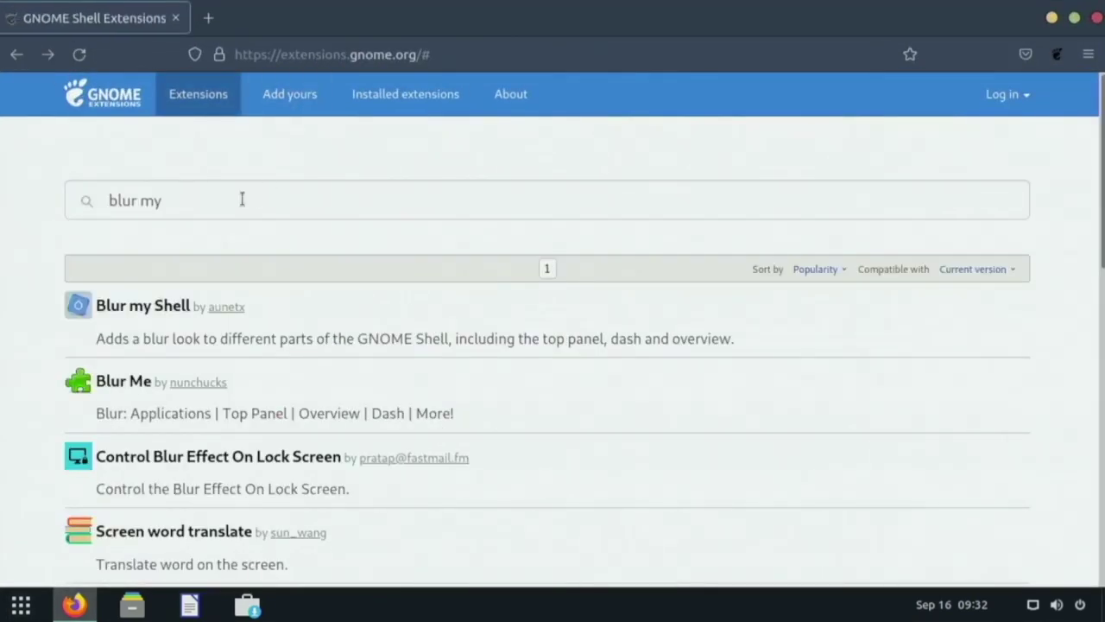
drag(211, 205, 66, 200)
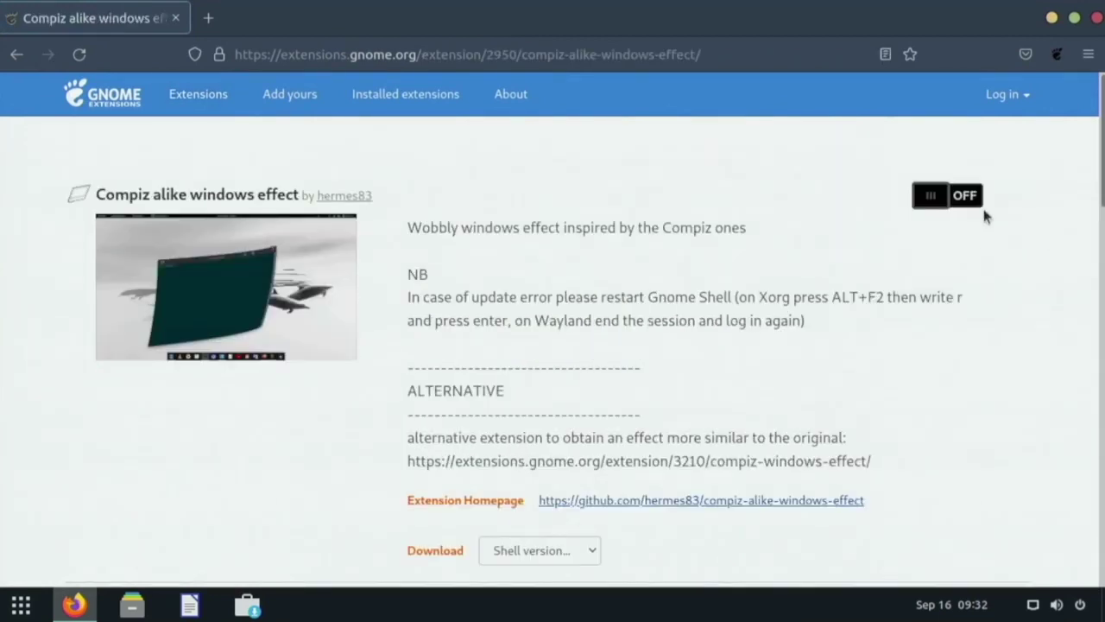
click(974, 201)
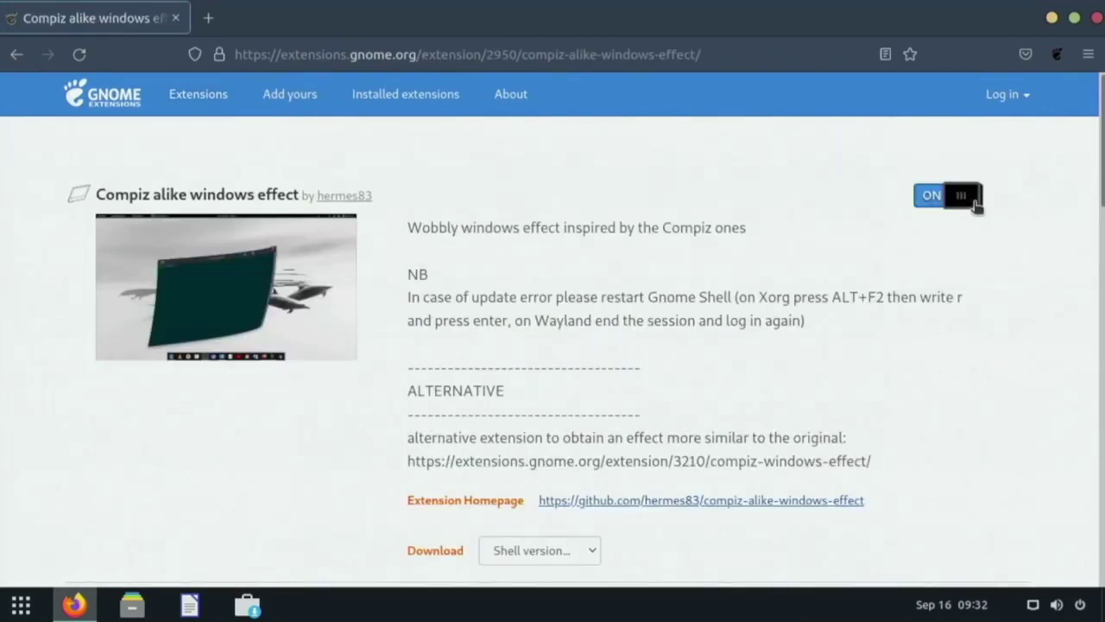
click(658, 393)
drag(691, 5, 285, 3)
- Turn on the Applications Menu extension from its extensions.gnome.org page
click(16, 53)
click(173, 279)
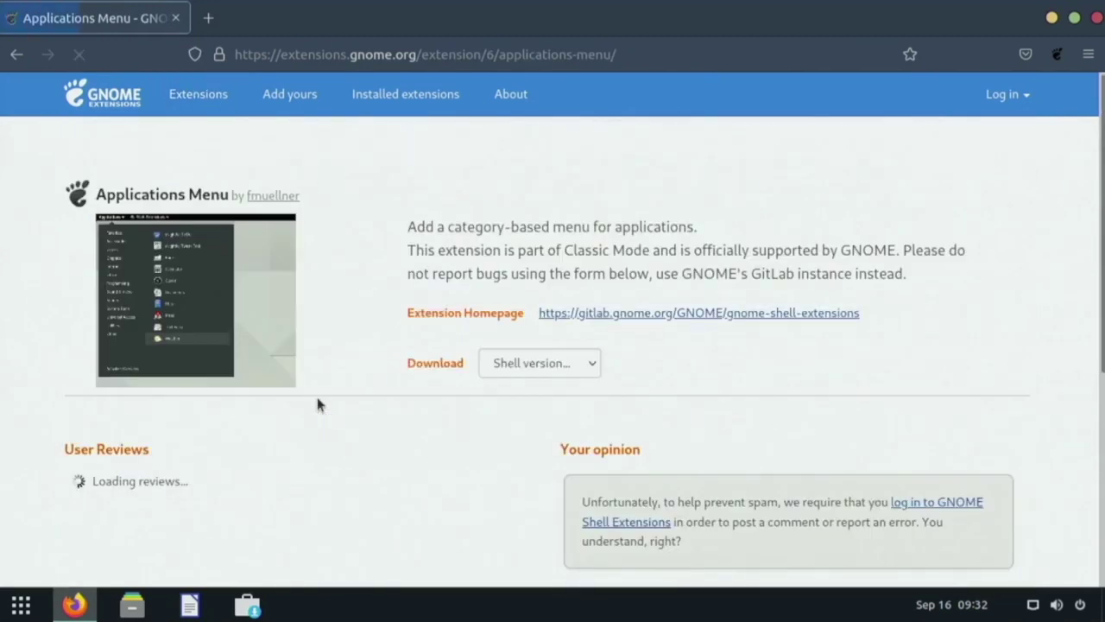
click(946, 195)
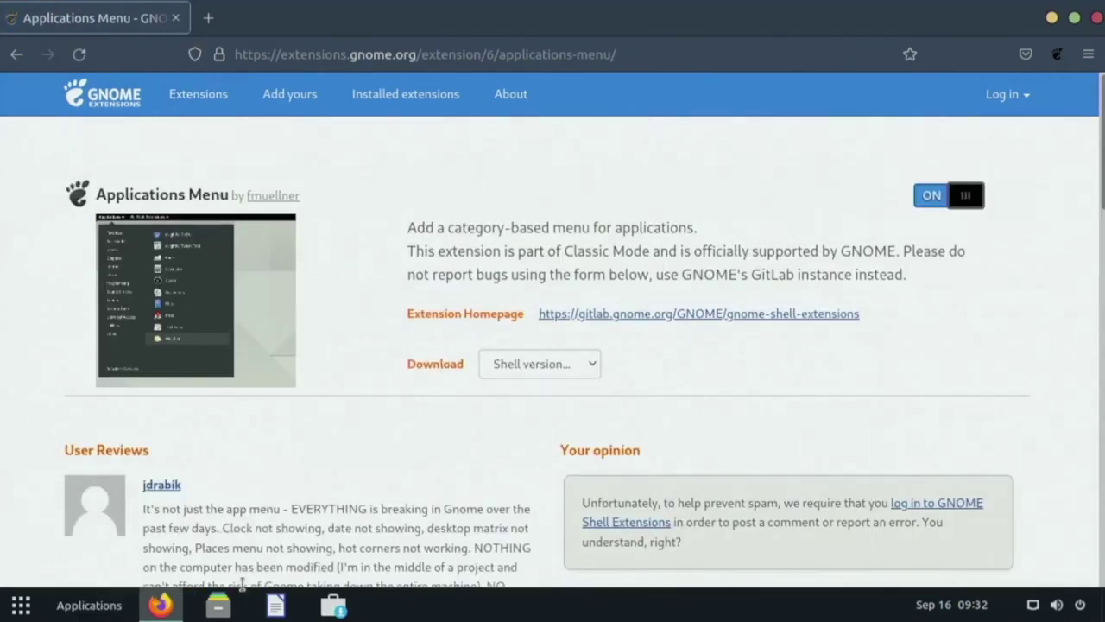
- Try the new Applications category menu and the app grid, closing both
click(95, 605)
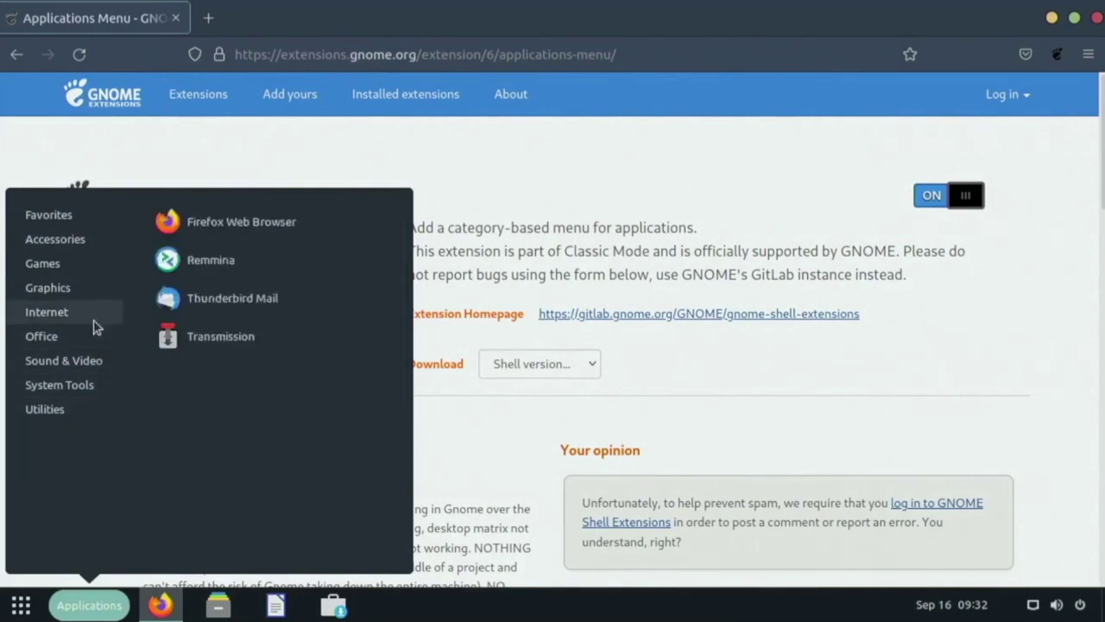
click(84, 607)
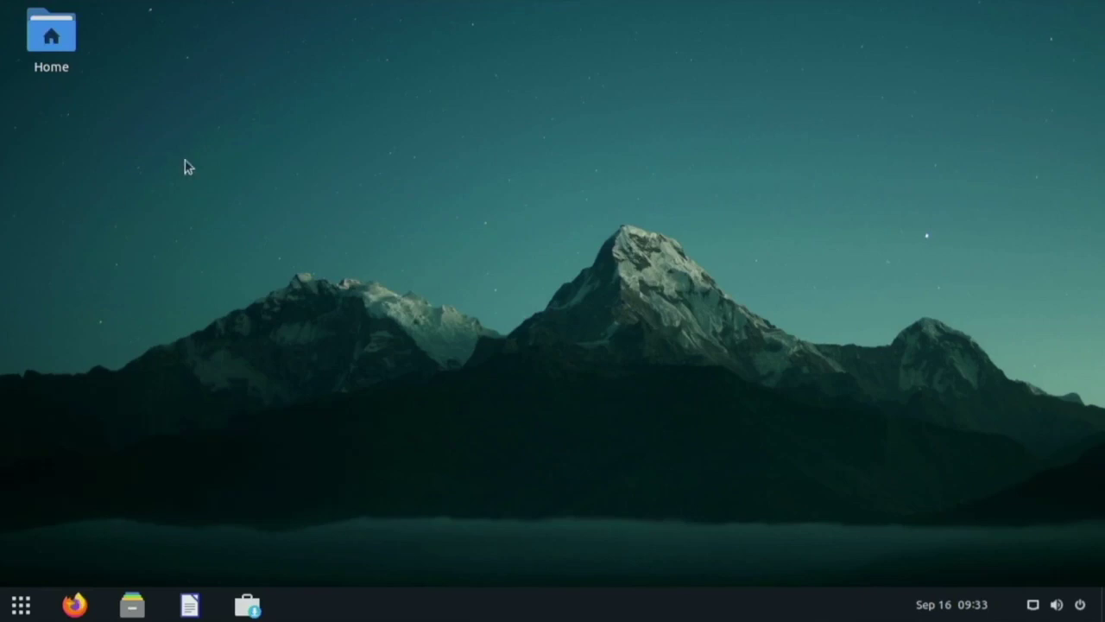
click(21, 605)
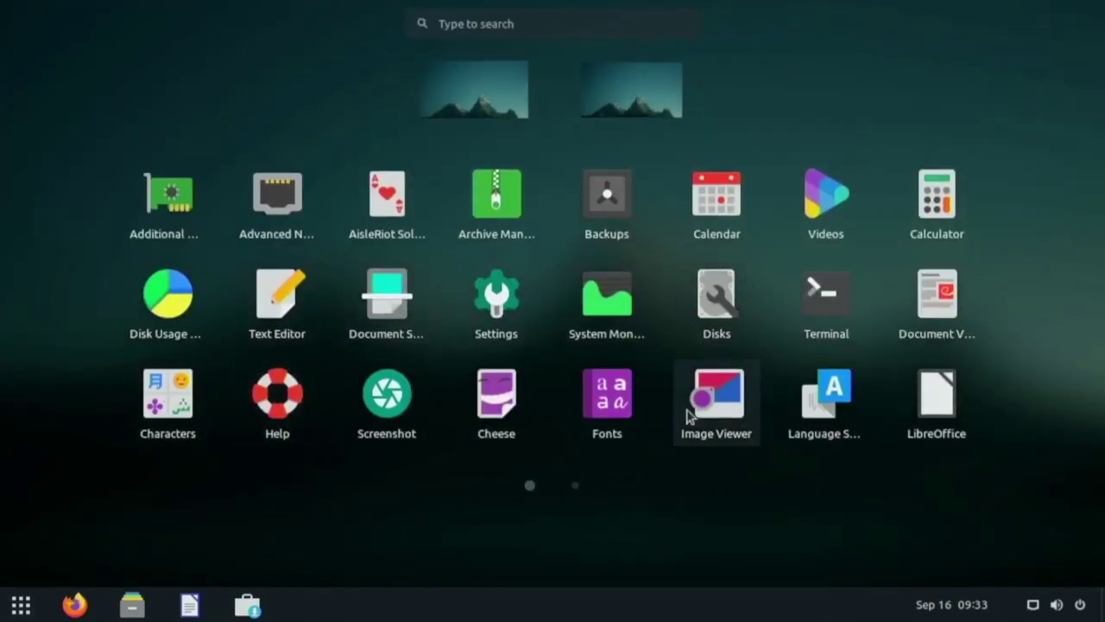
click(22, 609)
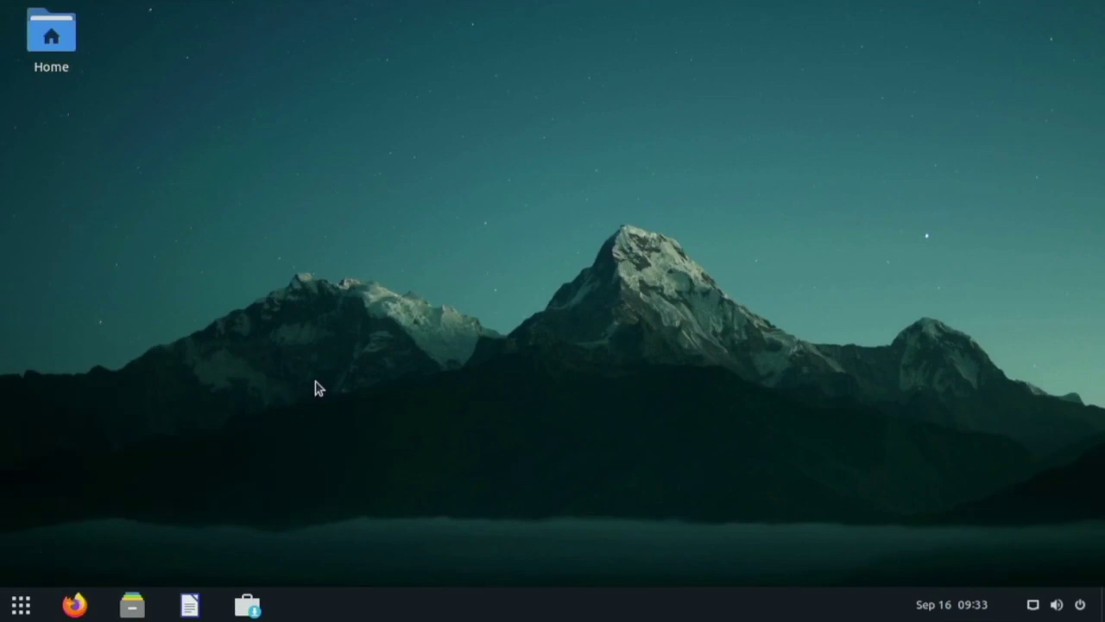
- Run 'sudo apt install breeze-cursor-theme' in a new terminal and enter the sudo password
key(ctrl+alt+t)
text(sudo apt install breeze-cursor)
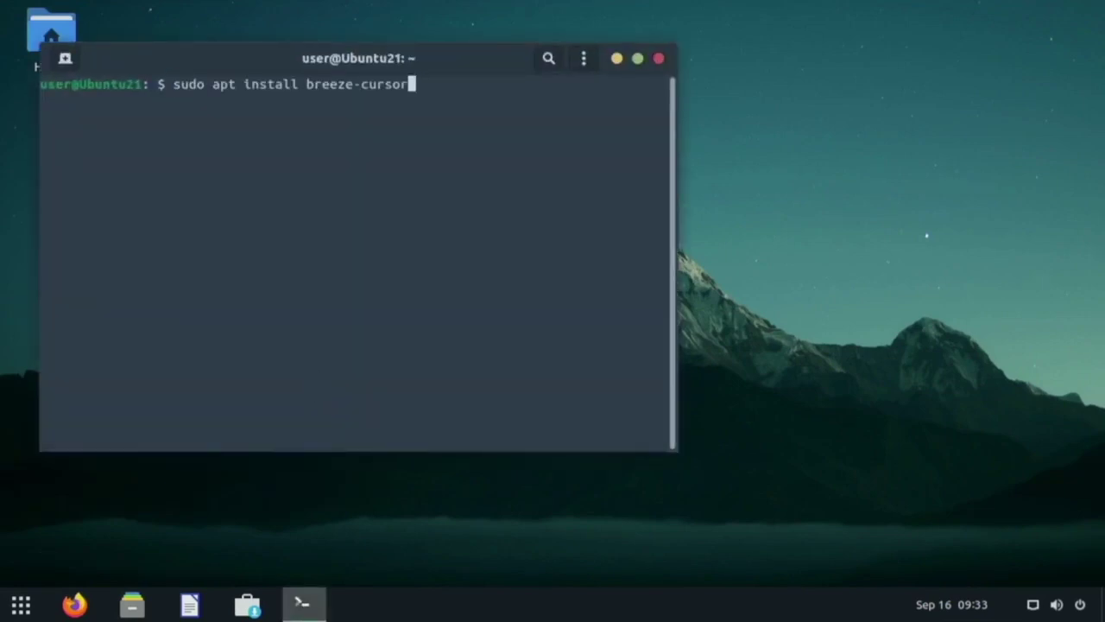
text(-theme)
key(Return)
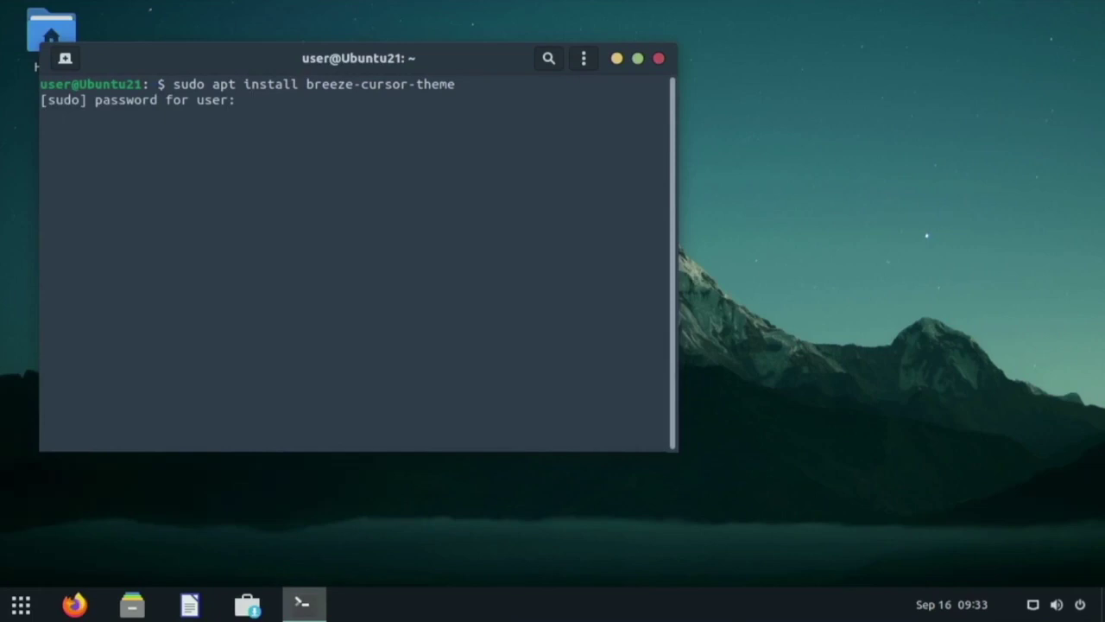
key(Return)
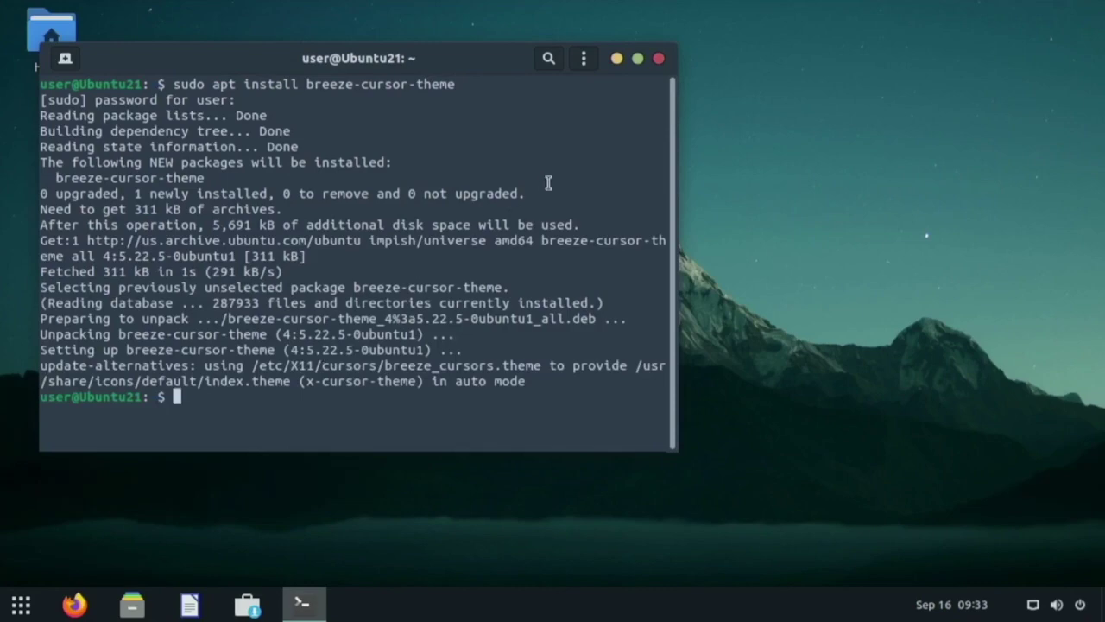
key(super)
- Launch Tweaks, set the Appearance cursor theme to Breeze_Snow, and close Tweaks
text(tweak)
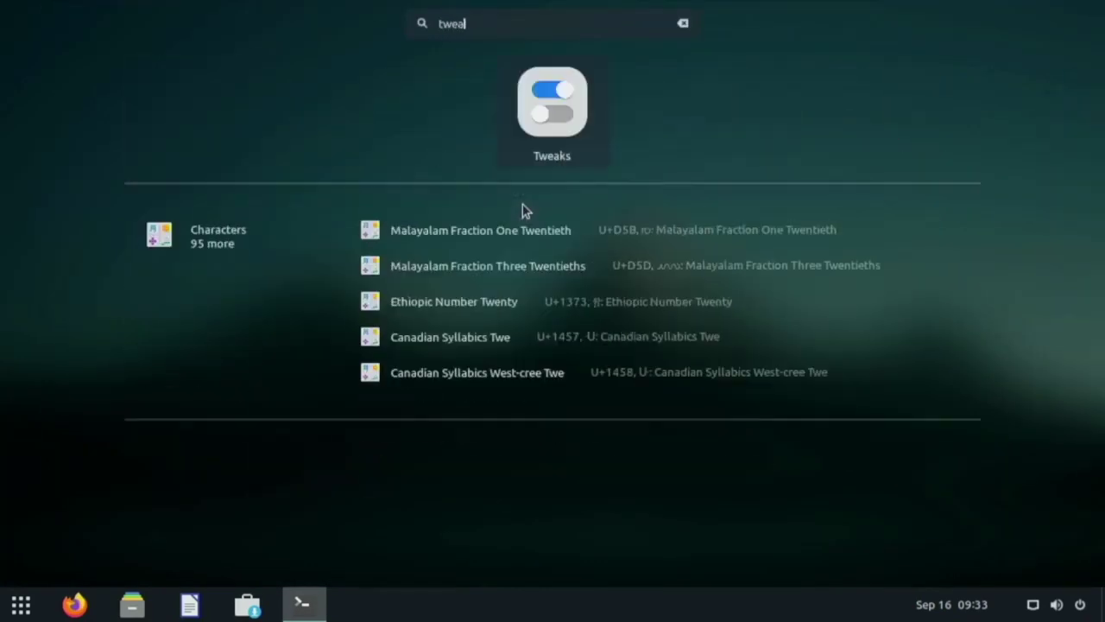
key(Return)
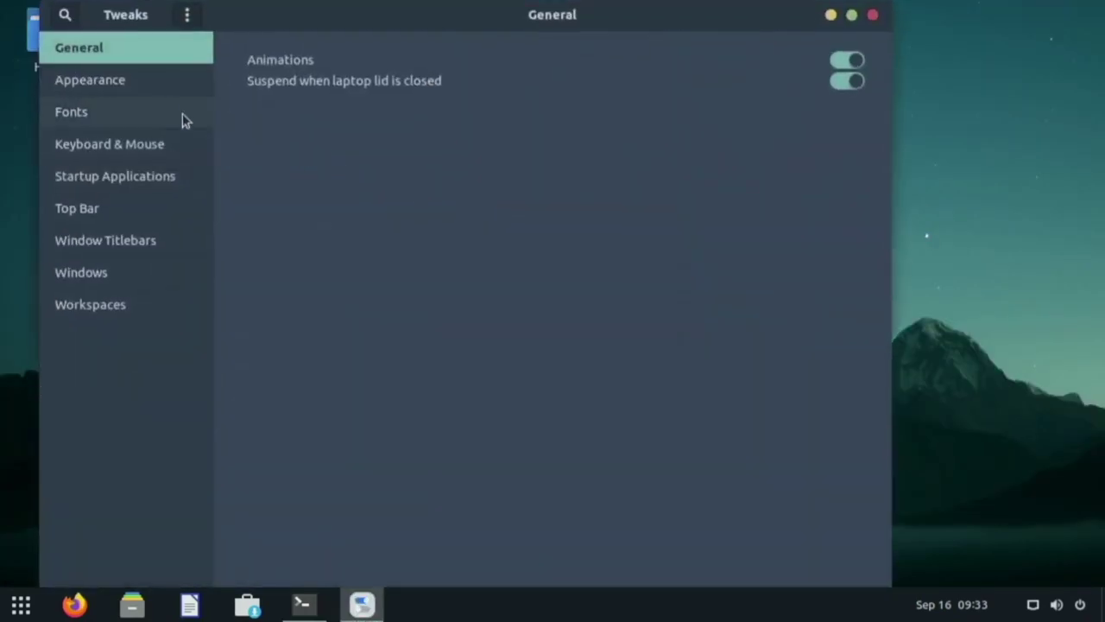
click(151, 87)
click(615, 122)
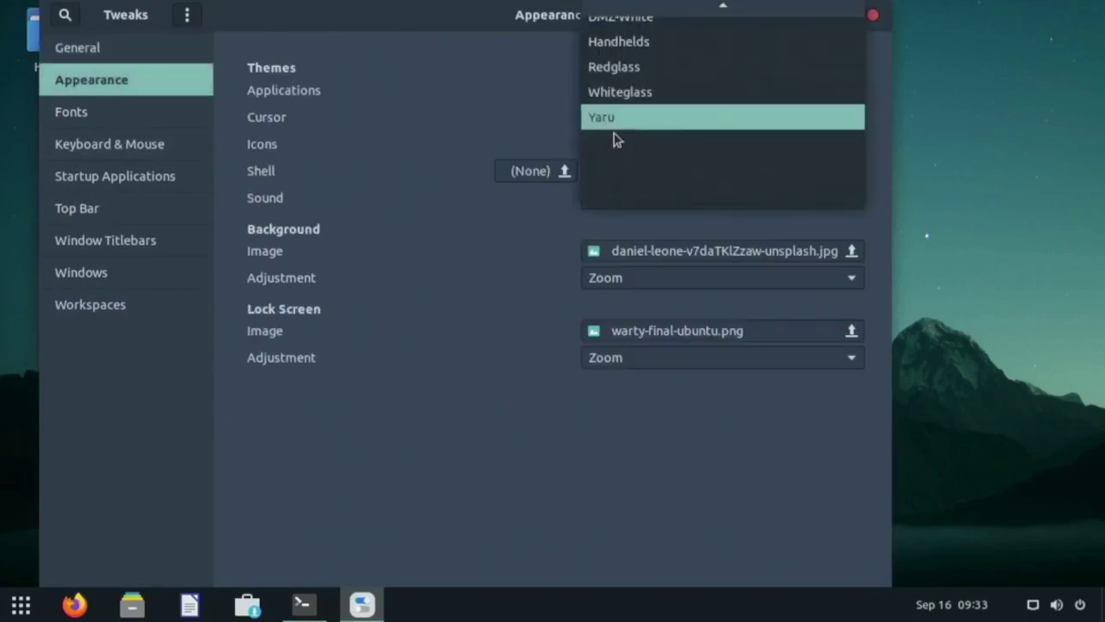
scroll(645, 43, up, 3)
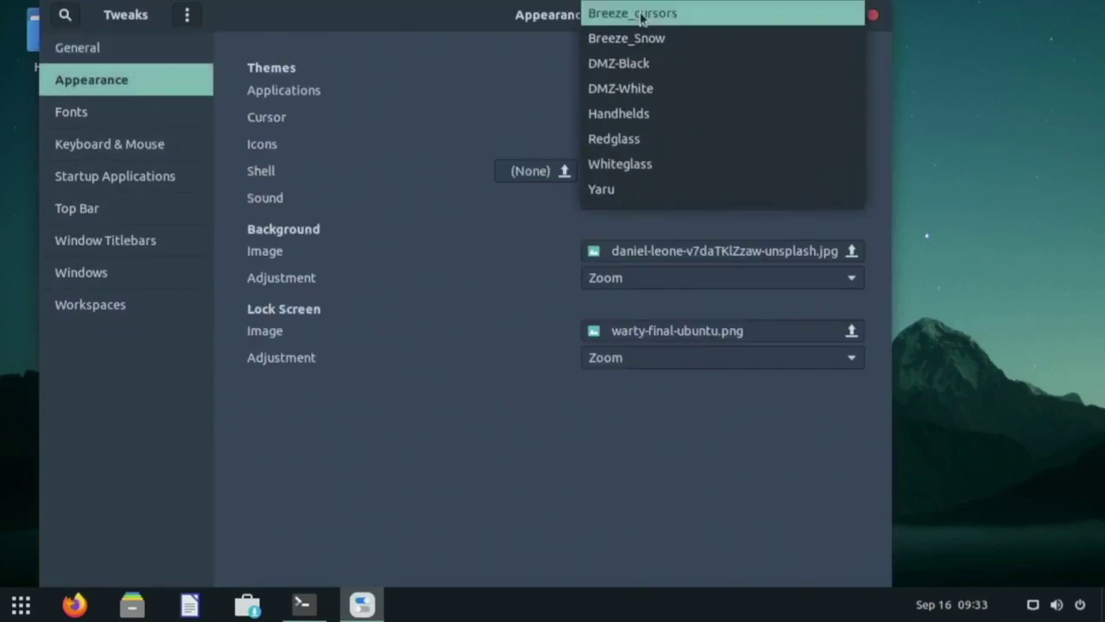
click(629, 14)
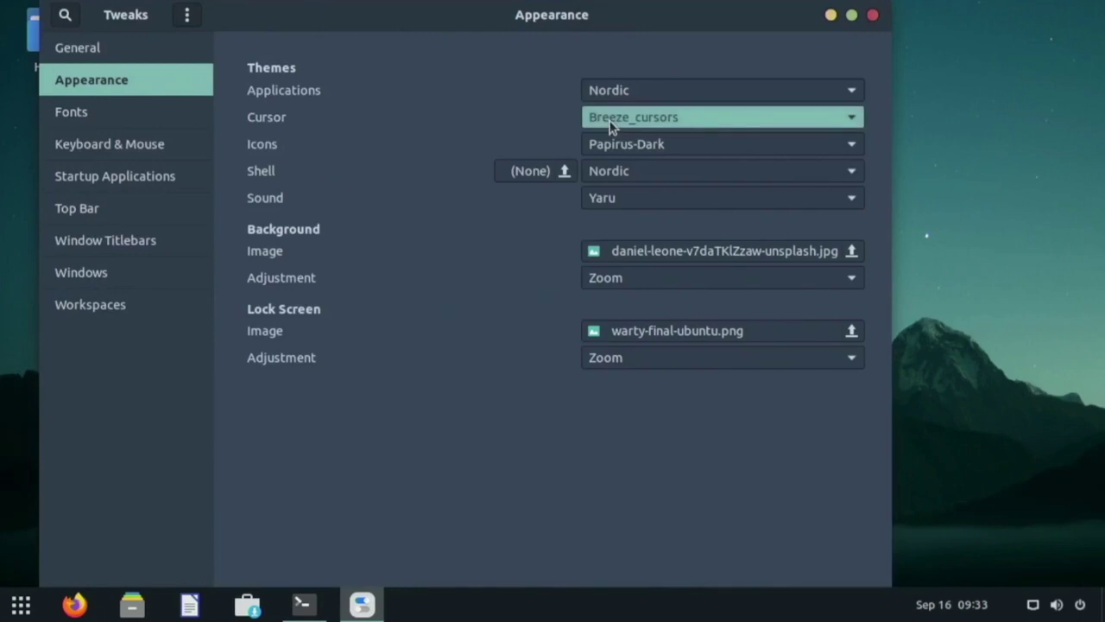
scroll(595, 127, down, 1)
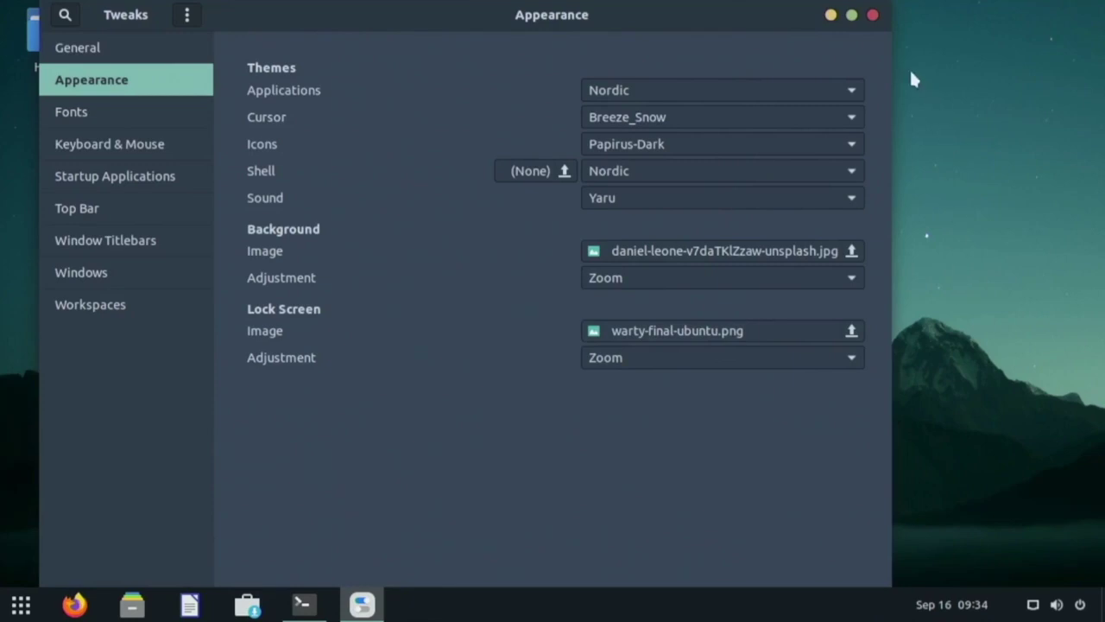
click(873, 16)
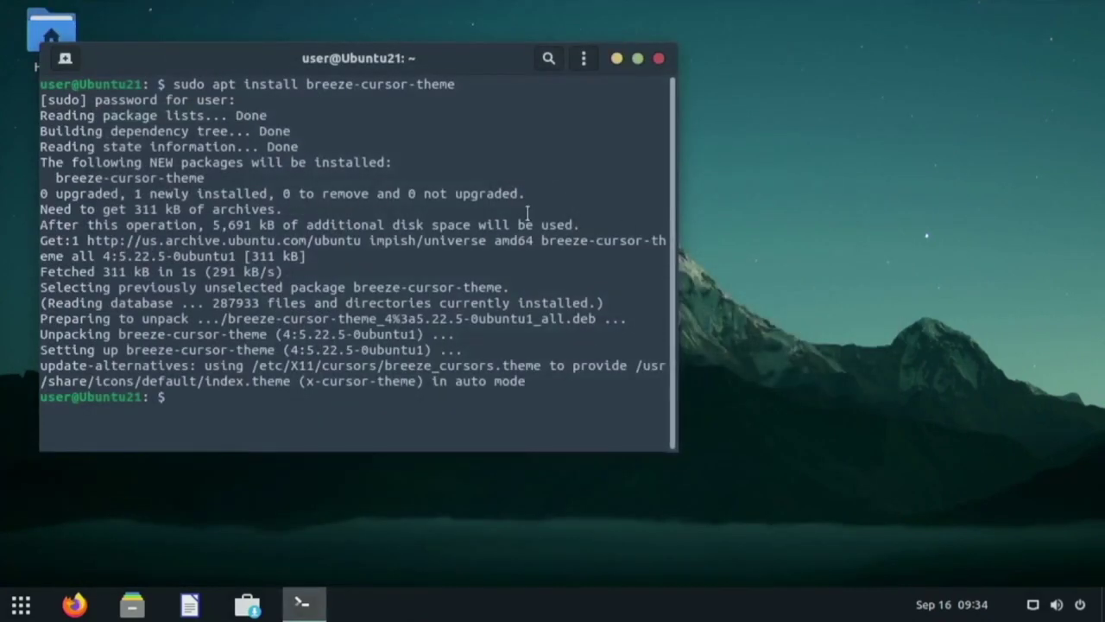
- Close the terminal and preview the finished desktop by toggling the app grid a few times
click(661, 59)
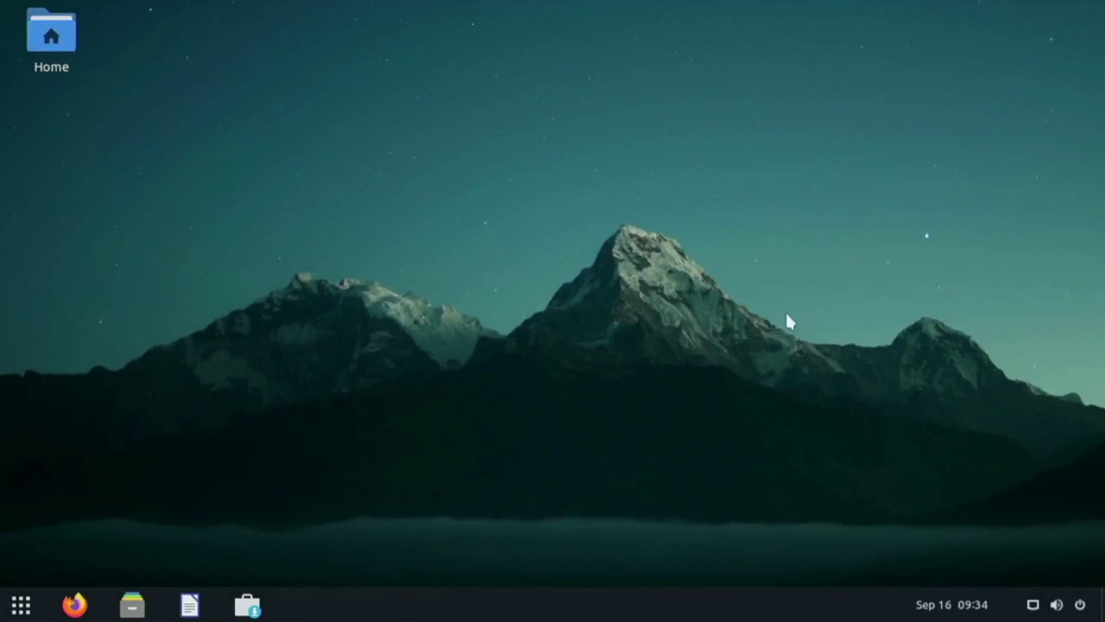
key(super)
click(28, 308)
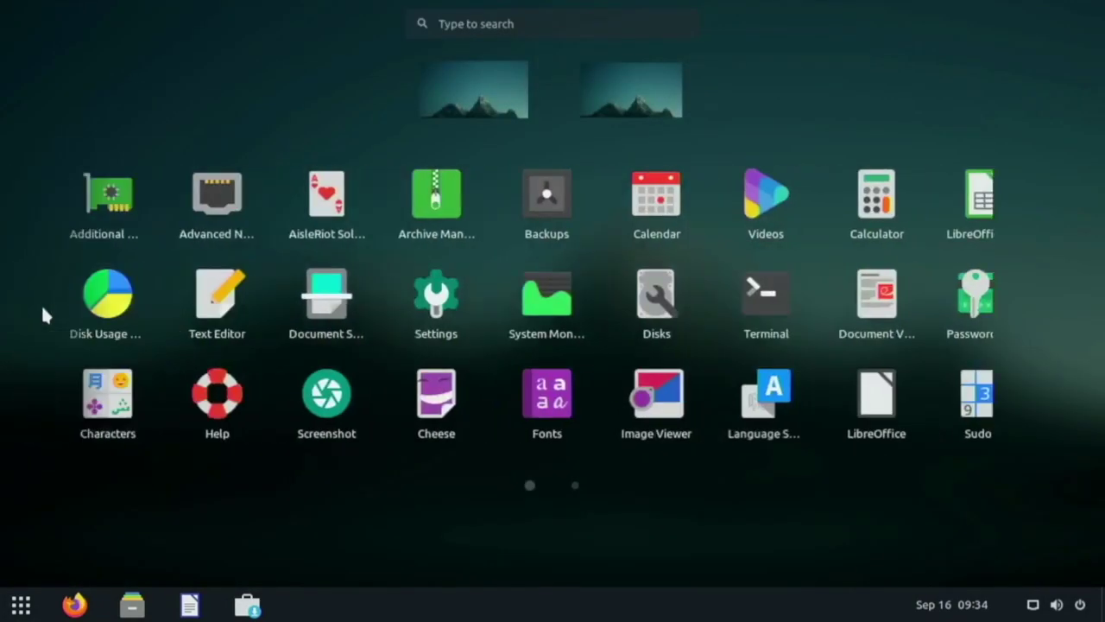
click(21, 605)
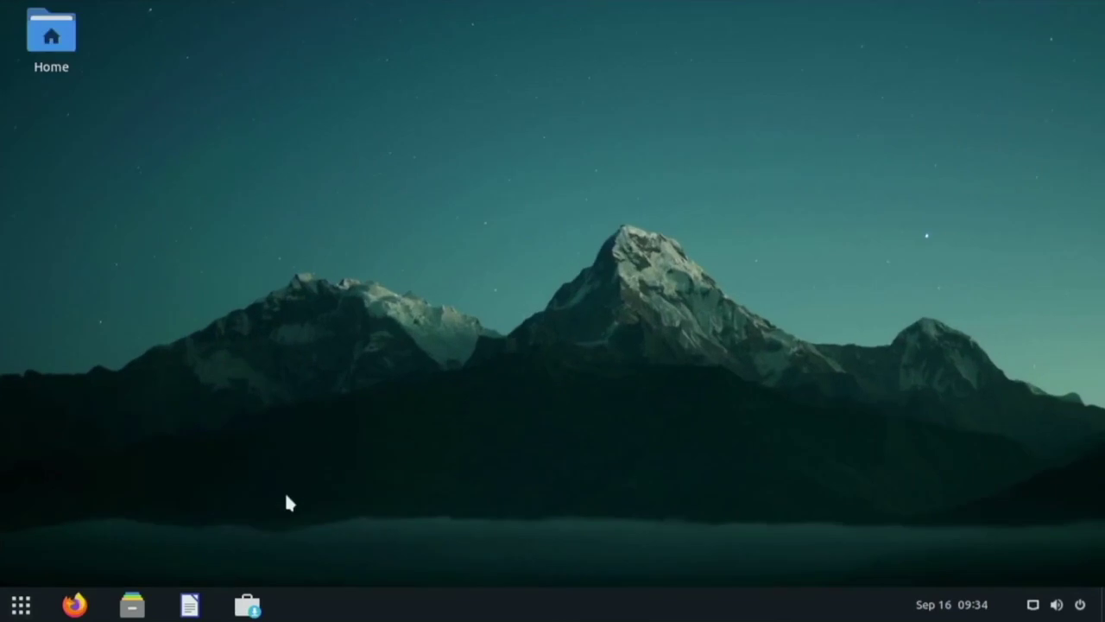
click(21, 604)
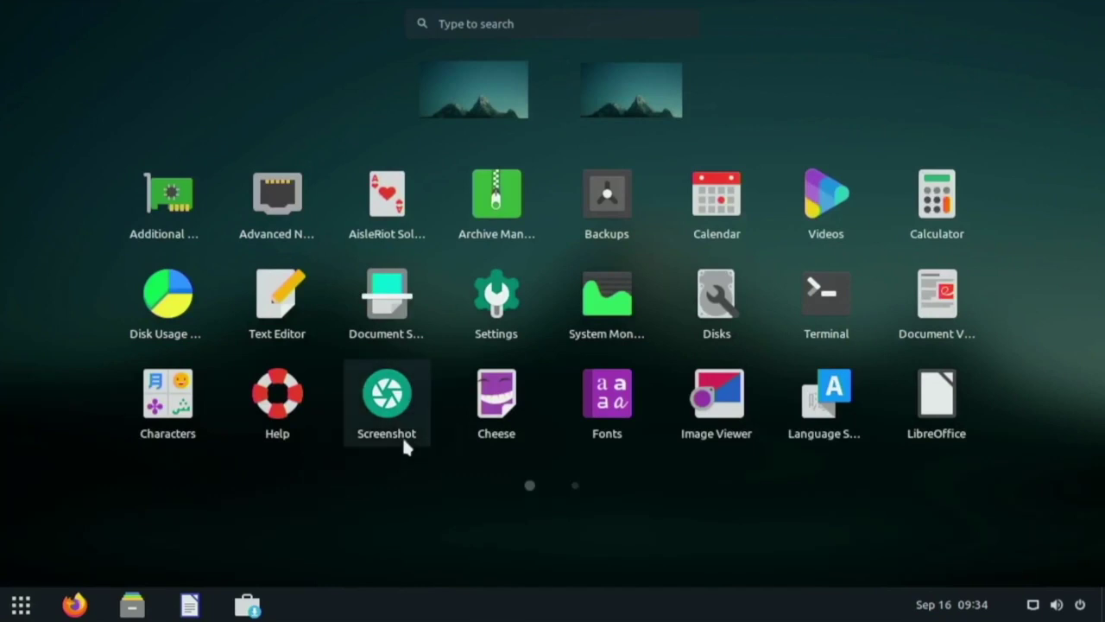
click(21, 604)
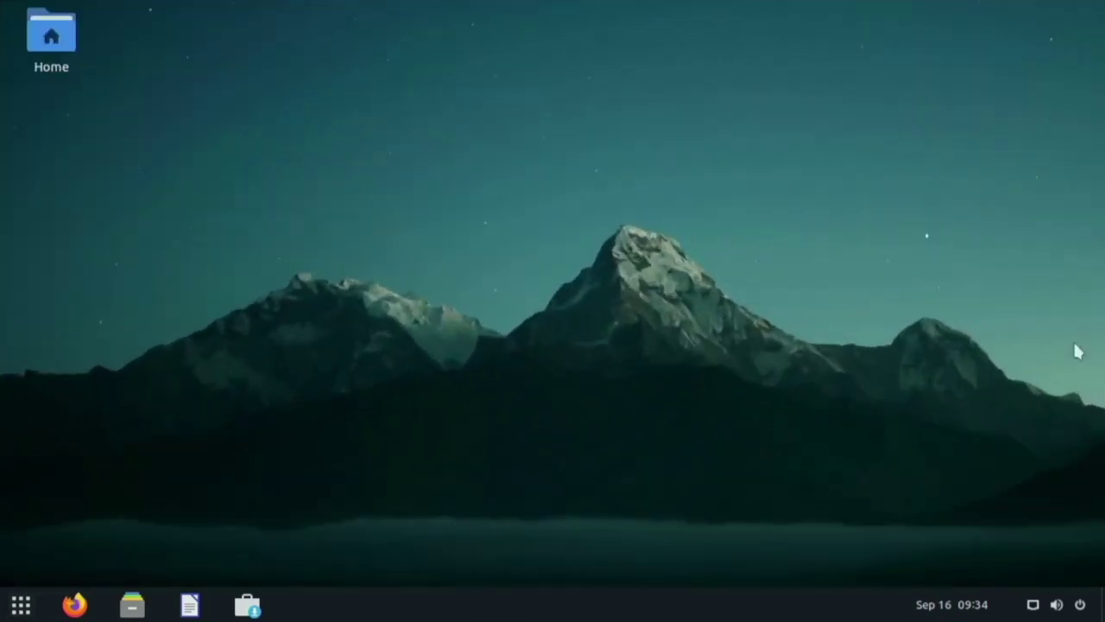